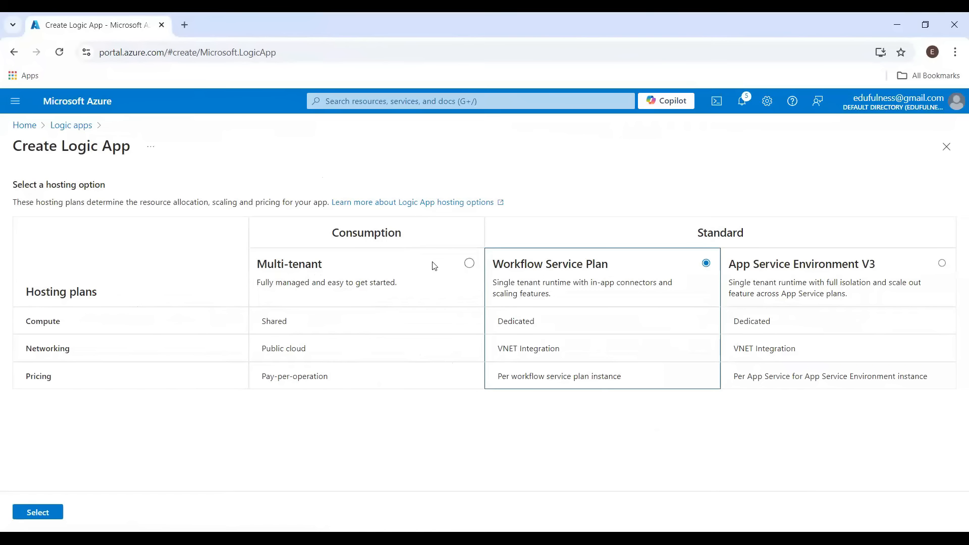
Choose the Consumption Multi-tenant hosting plan for the new logic app
{"action": "left_click", "coordinate": [469, 263]}
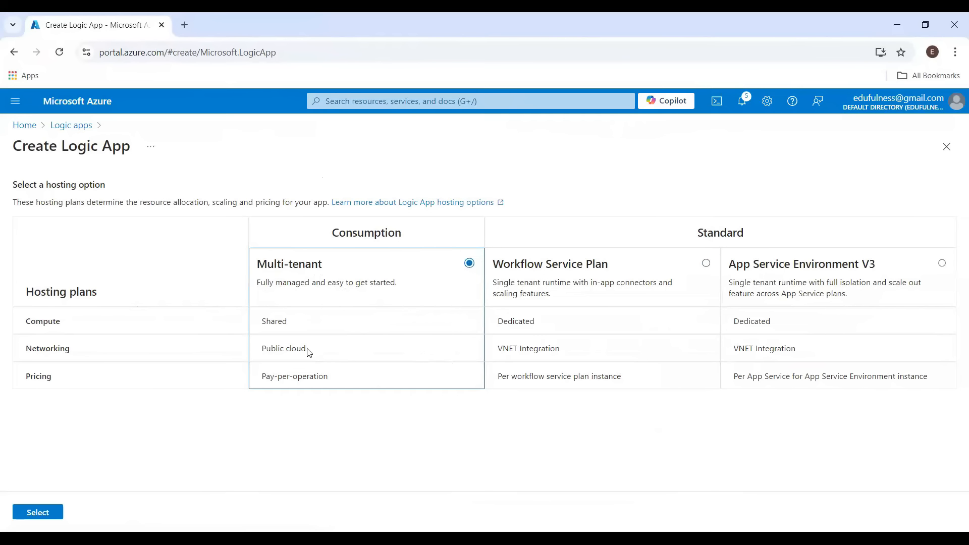
{"action": "left_click", "coordinate": [49, 520]}
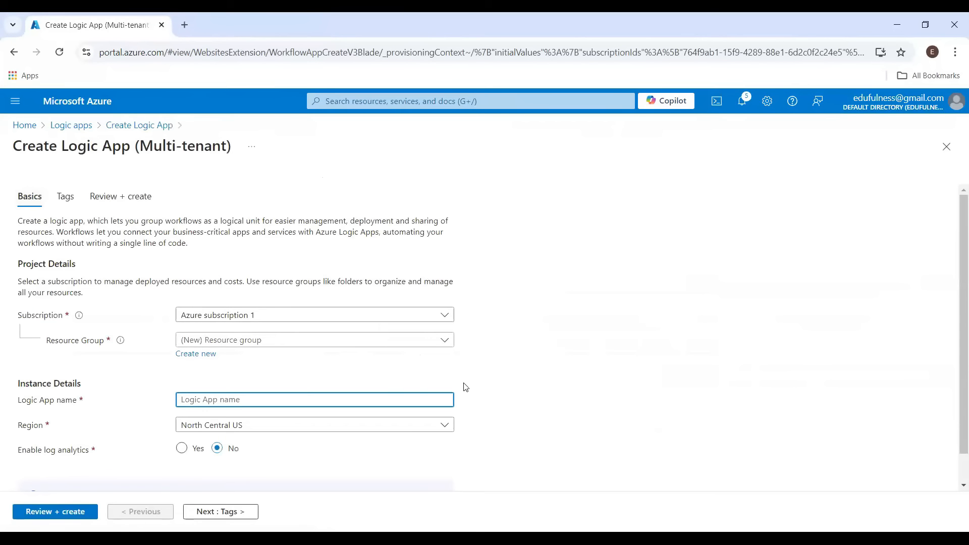
Select the existing resource group efn-aug24m-dev-rg
{"action": "scroll", "coordinate": [491, 361], "scroll_direction": "down", "scroll_amount": 1}
{"action": "left_click", "coordinate": [263, 310]}
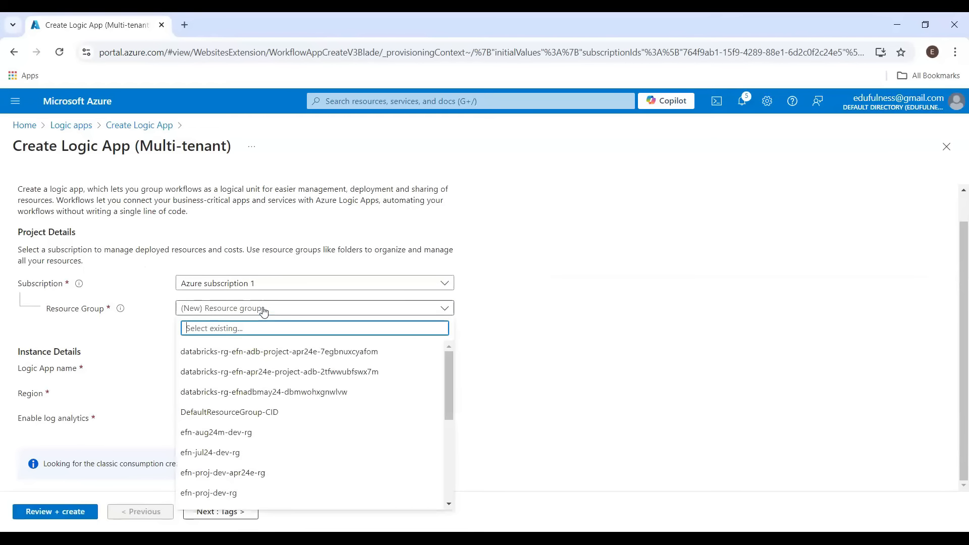
{"action": "left_click", "coordinate": [237, 438]}
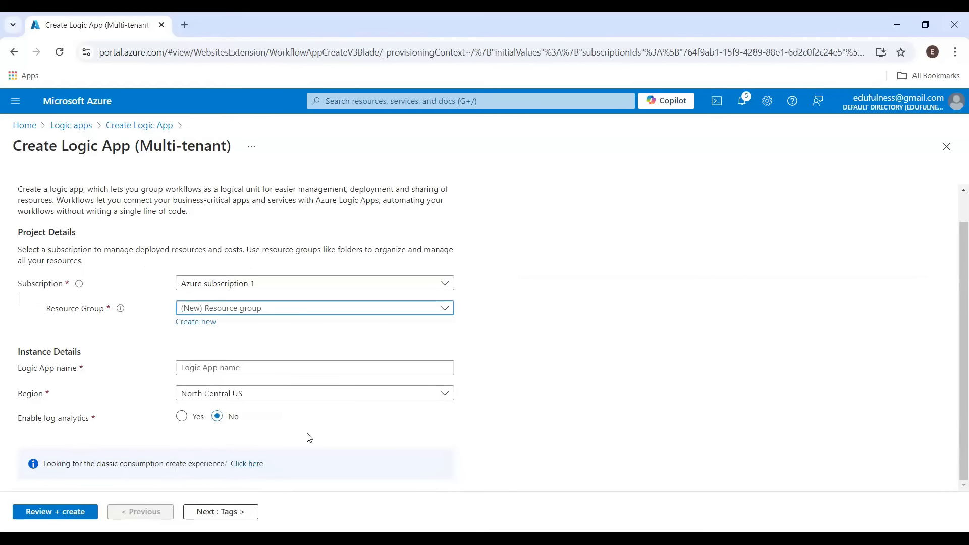
Name the logic app la_aug24m-dev
{"action": "left_click", "coordinate": [221, 369]}
{"action": "type", "text": "la"}
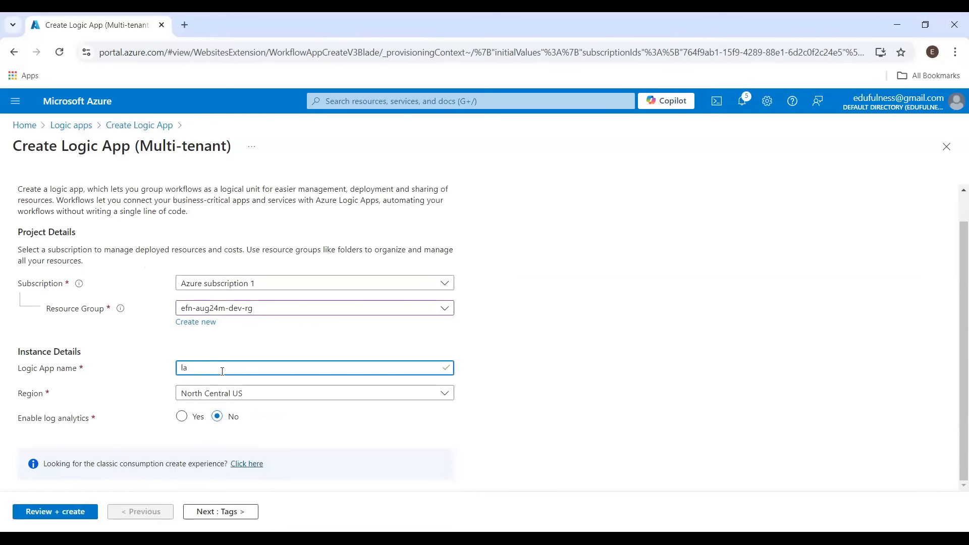
{"action": "type", "text": "_aug24m-dev"}
{"action": "left_click", "coordinate": [473, 361]}
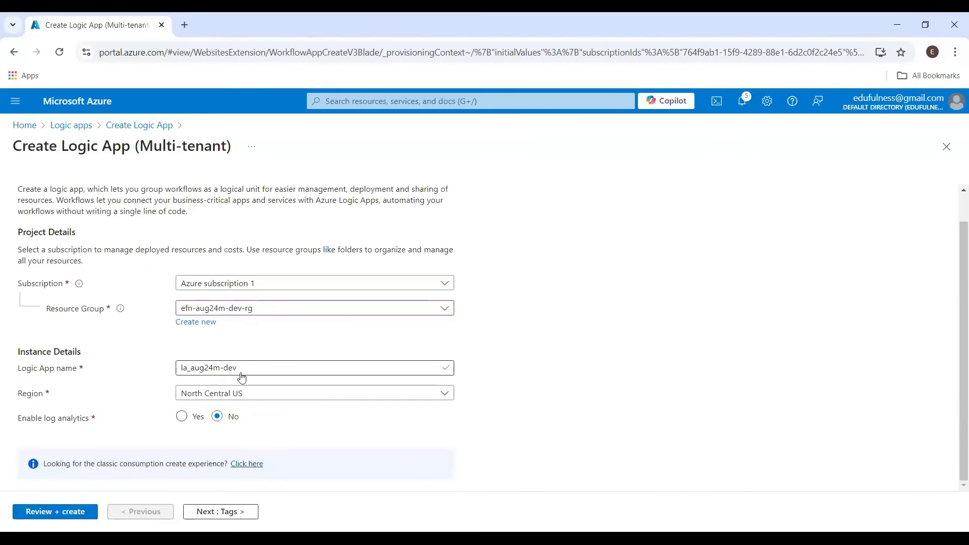
Set the region to Central India
{"action": "left_click", "coordinate": [265, 397]}
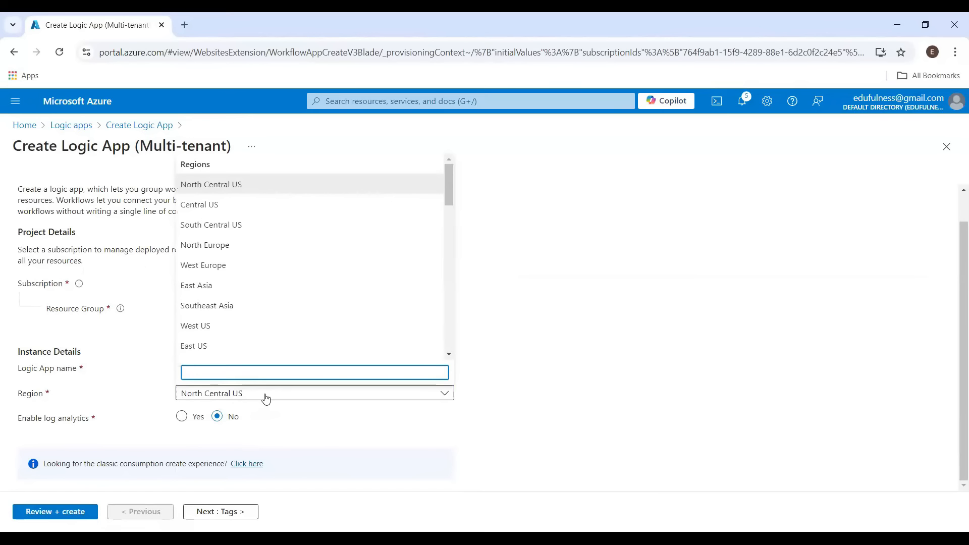
{"action": "type", "text": "Indi"}
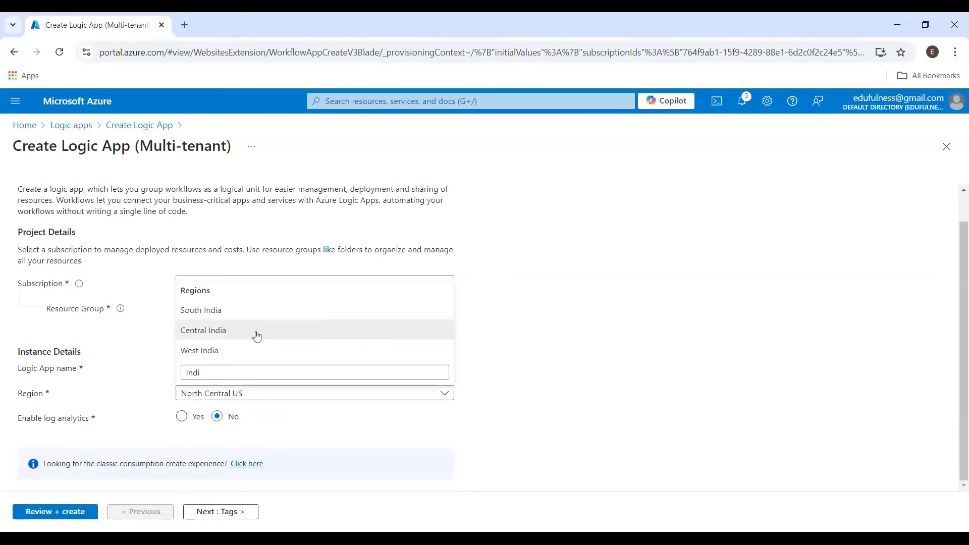
{"action": "left_click", "coordinate": [254, 335]}
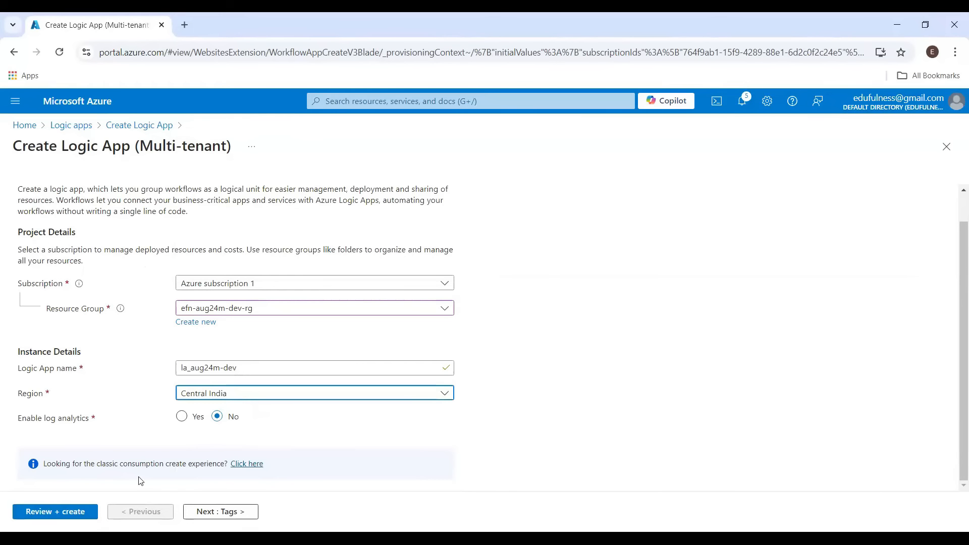
Review the settings and create the logic app
{"action": "scroll", "coordinate": [138, 285], "scroll_direction": "up", "scroll_amount": 2}
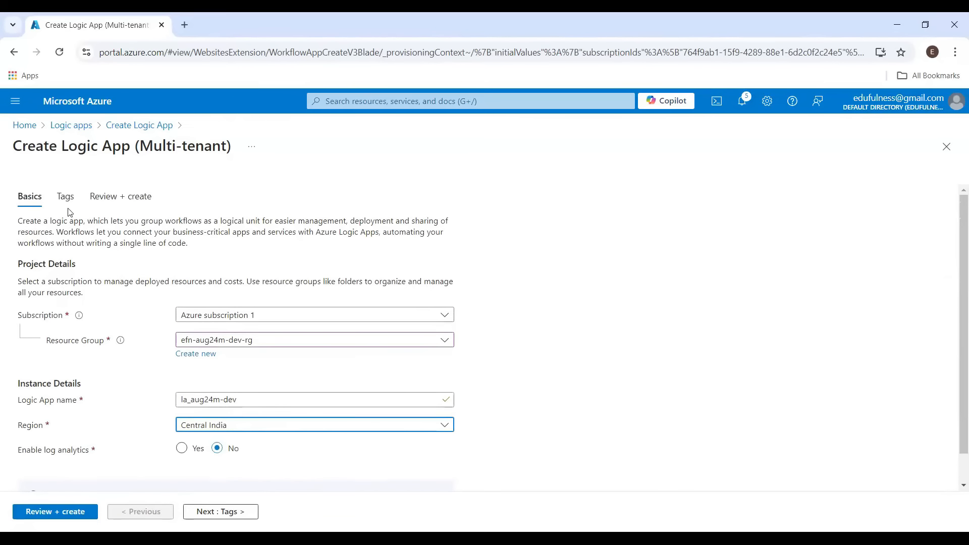
{"action": "left_click", "coordinate": [65, 197]}
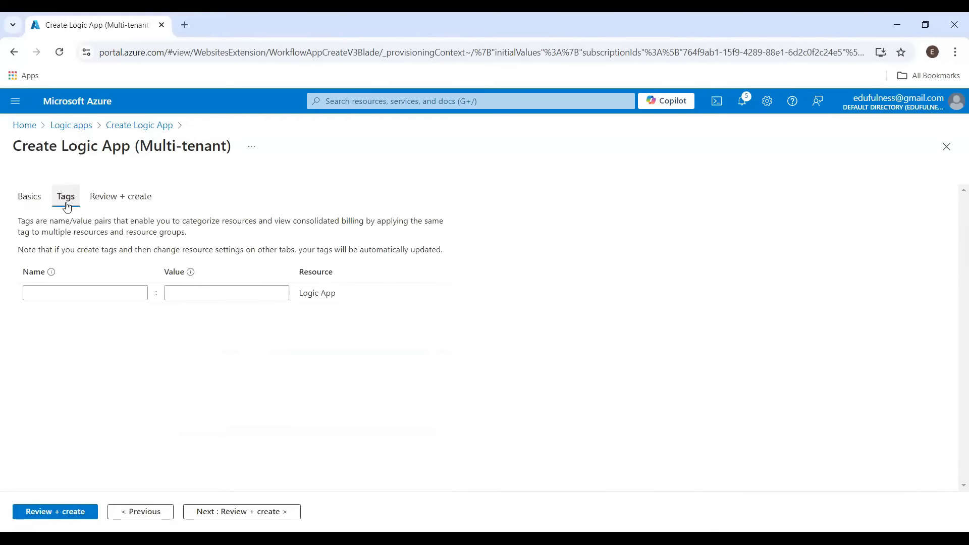
{"action": "left_click", "coordinate": [96, 200]}
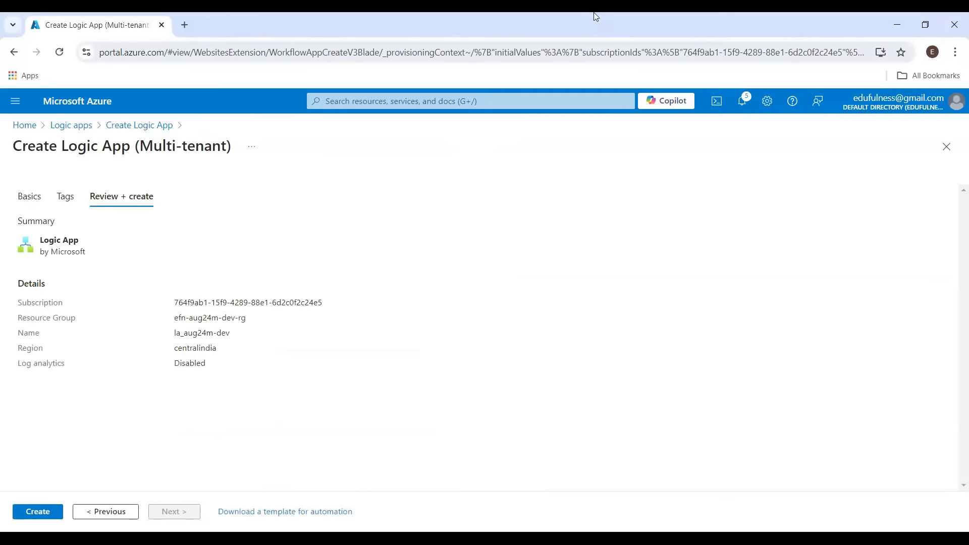
{"action": "left_click", "coordinate": [39, 512]}
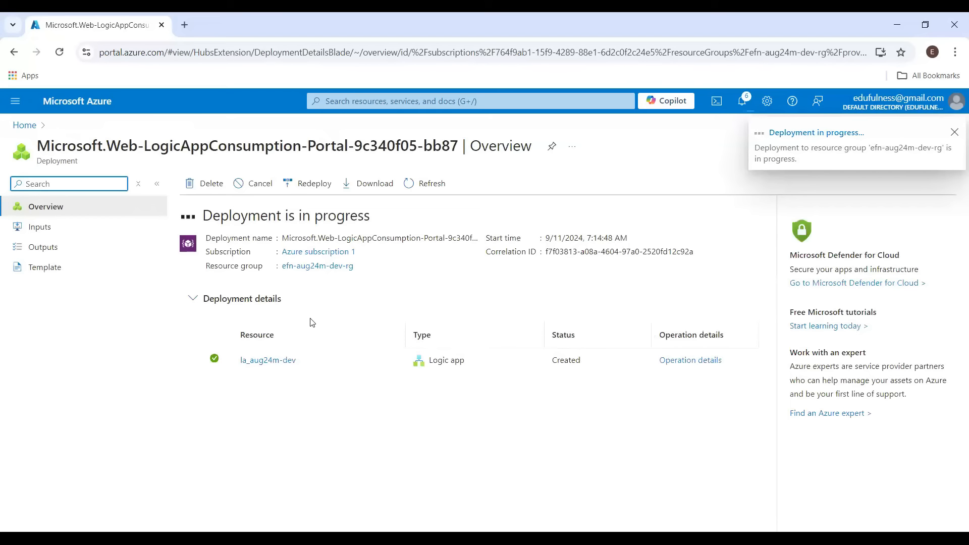
Open the newly deployed logic app resource
{"action": "double_click", "coordinate": [266, 218]}
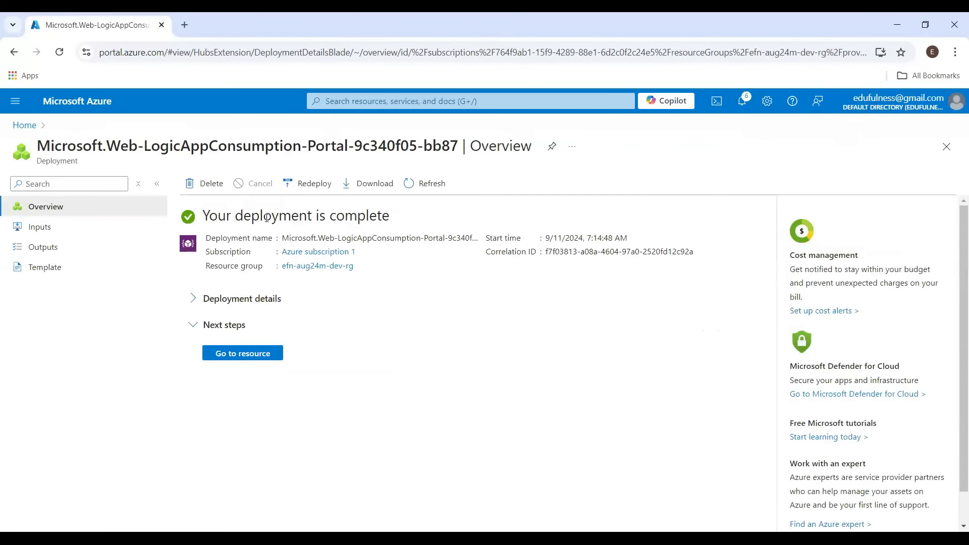
{"action": "left_click", "coordinate": [257, 353]}
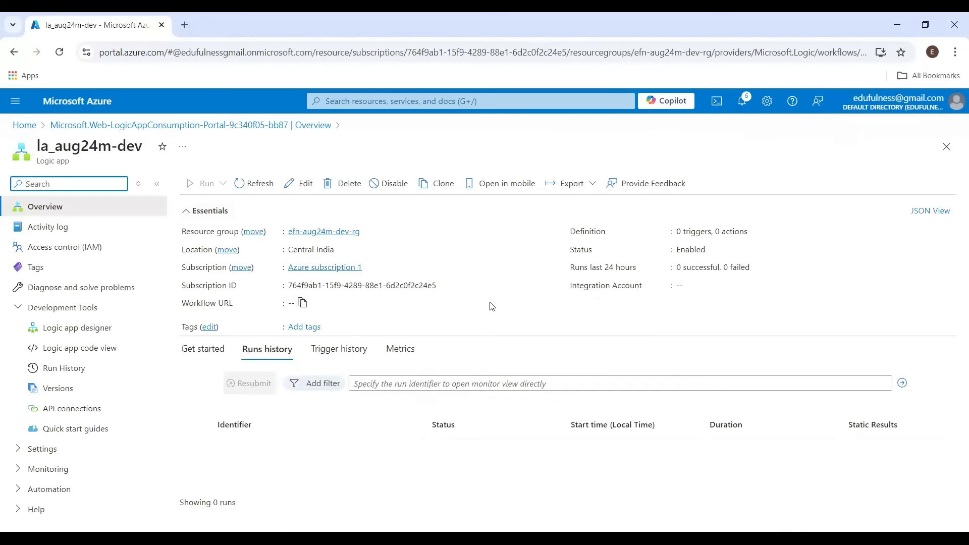
{"action": "key", "text": "alt+Tab"}
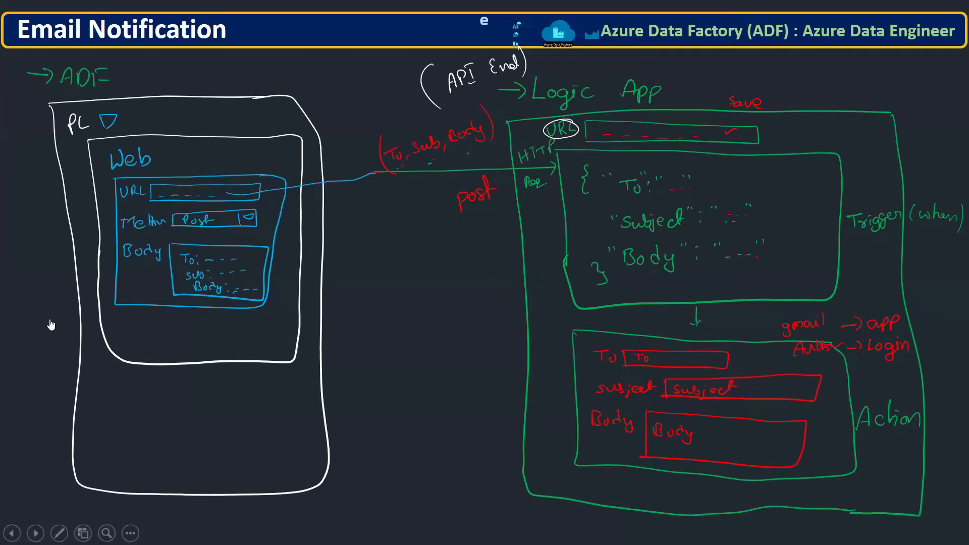
{"action": "key", "text": "alt+Tab"}
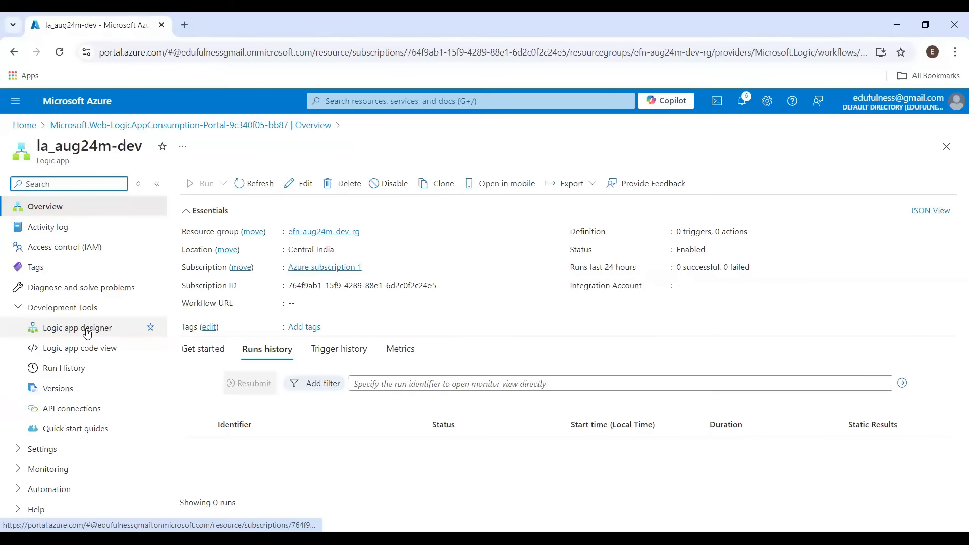
Open the Logic app designer and add the 'When a HTTP request is received' trigger
{"action": "left_click", "coordinate": [87, 332]}
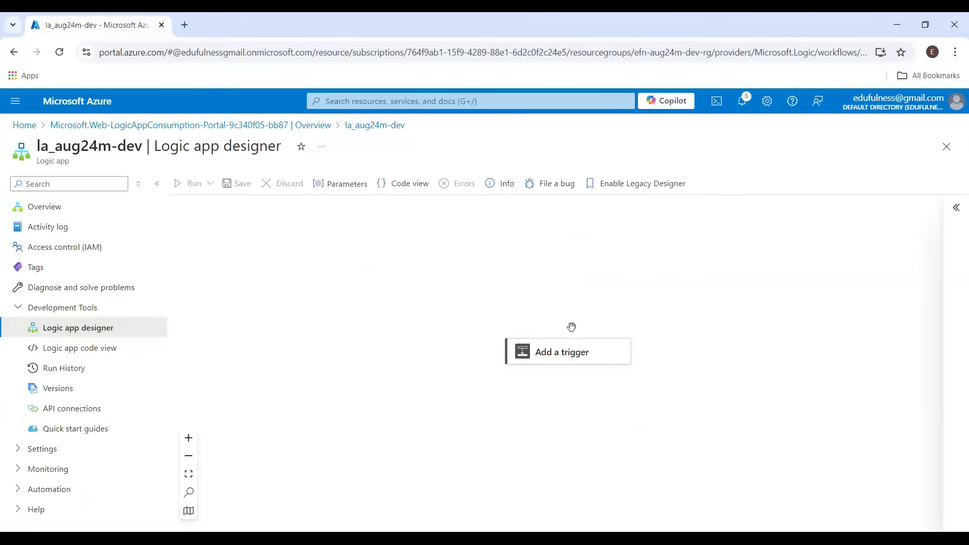
{"action": "mouse_move", "coordinate": [556, 353]}
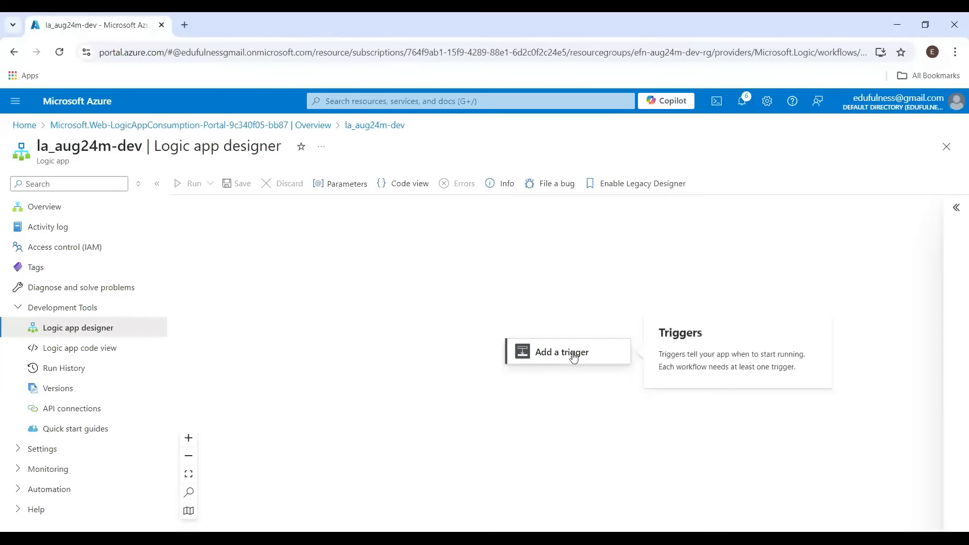
{"action": "left_click", "coordinate": [574, 357]}
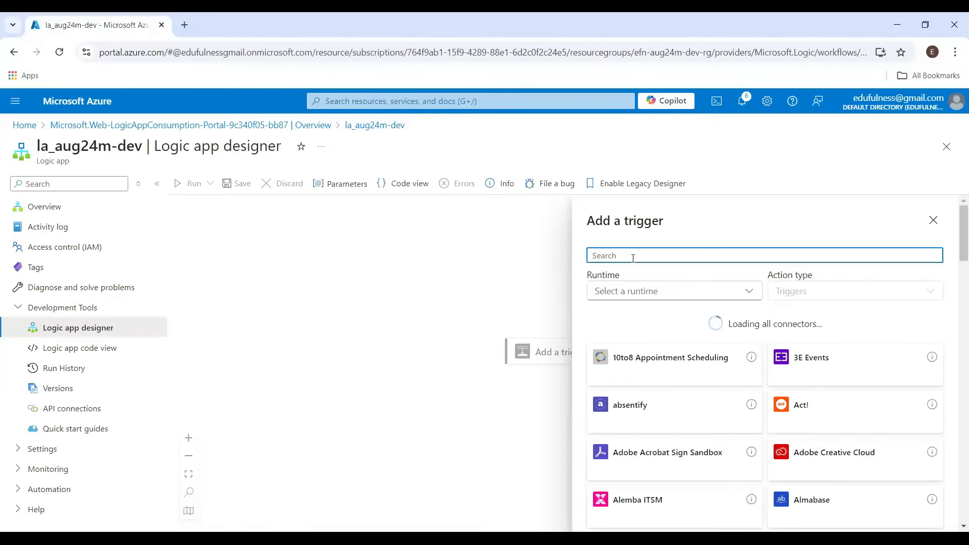
{"action": "type", "text": "http"}
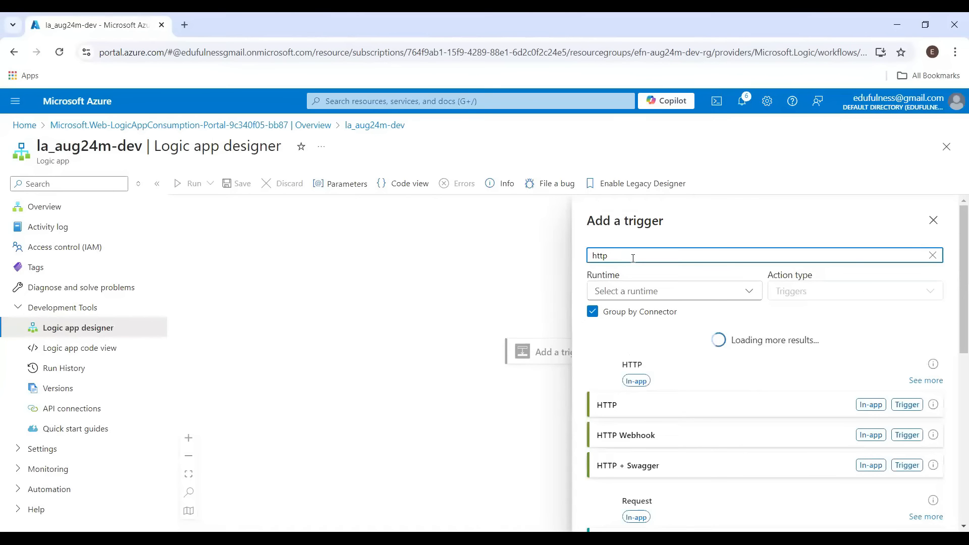
{"action": "scroll", "coordinate": [689, 370], "scroll_direction": "down", "scroll_amount": 3}
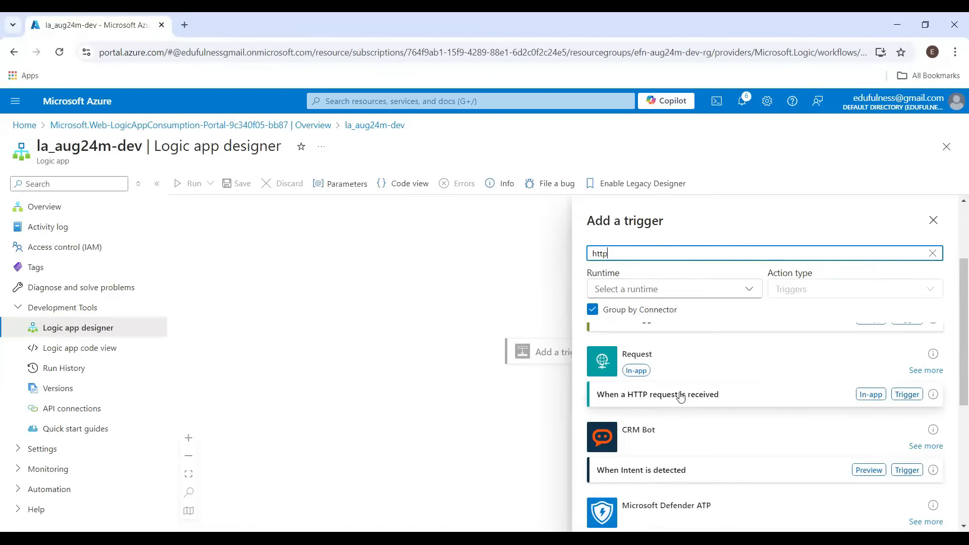
{"action": "left_click", "coordinate": [645, 398]}
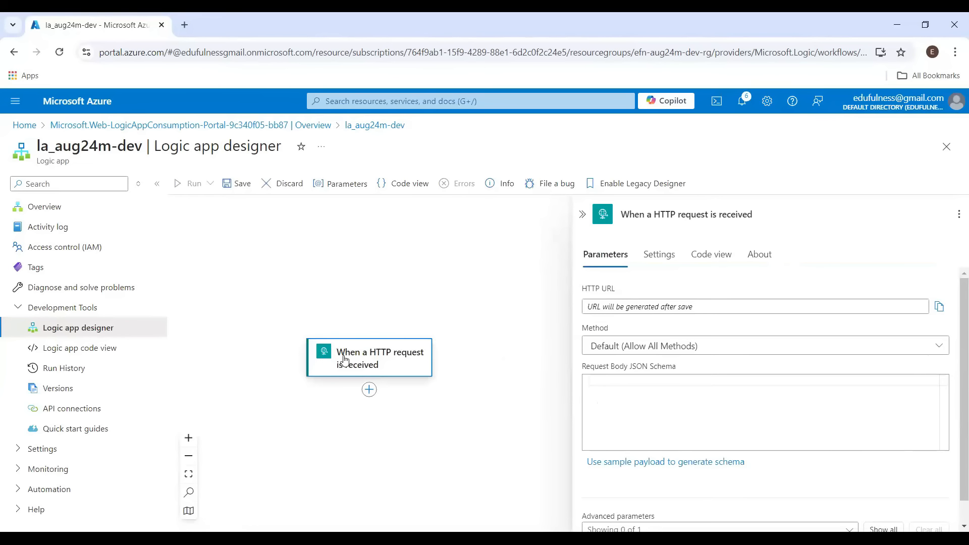
Set the trigger's method to POST
{"action": "scroll", "coordinate": [400, 362], "scroll_direction": "down", "scroll_amount": 2}
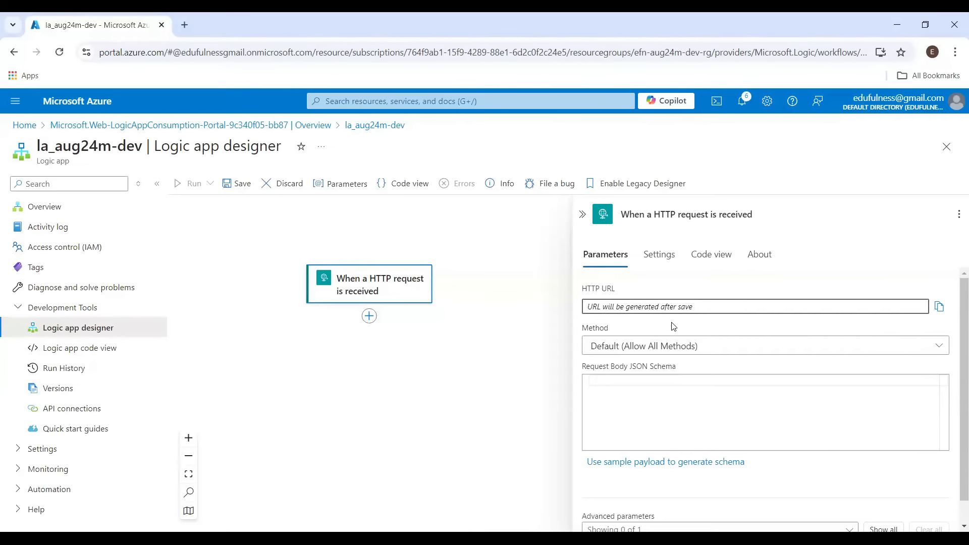
{"action": "scroll", "coordinate": [673, 328], "scroll_direction": "down", "scroll_amount": 1}
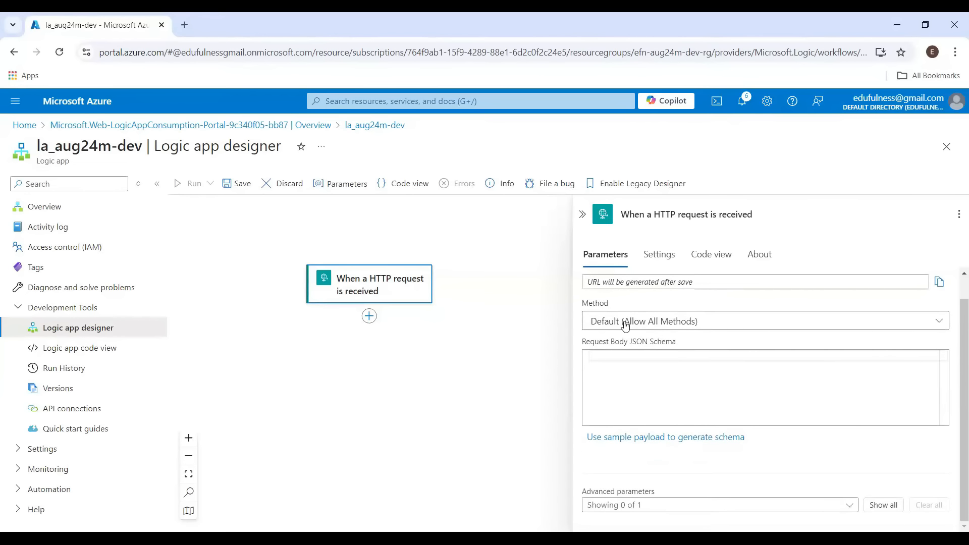
{"action": "left_click", "coordinate": [624, 323]}
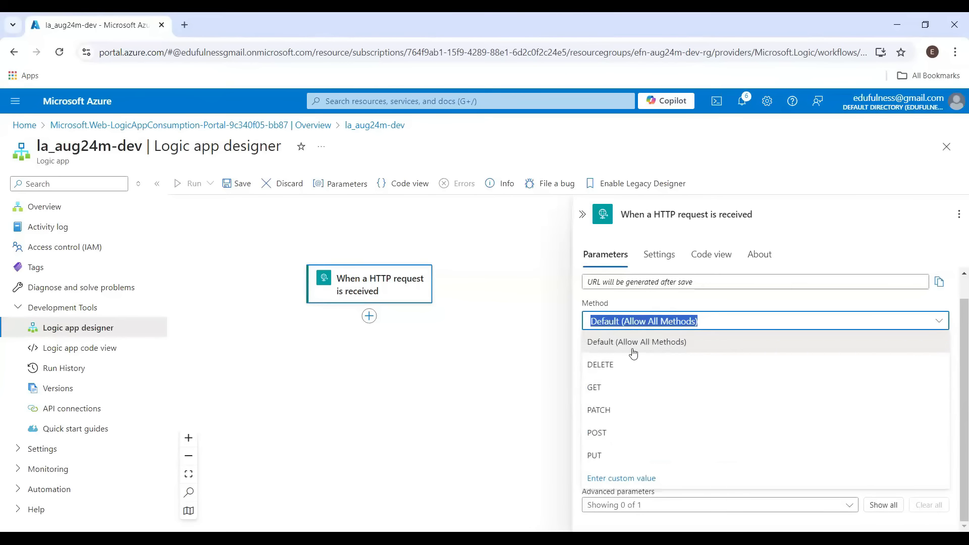
{"action": "left_click", "coordinate": [611, 434]}
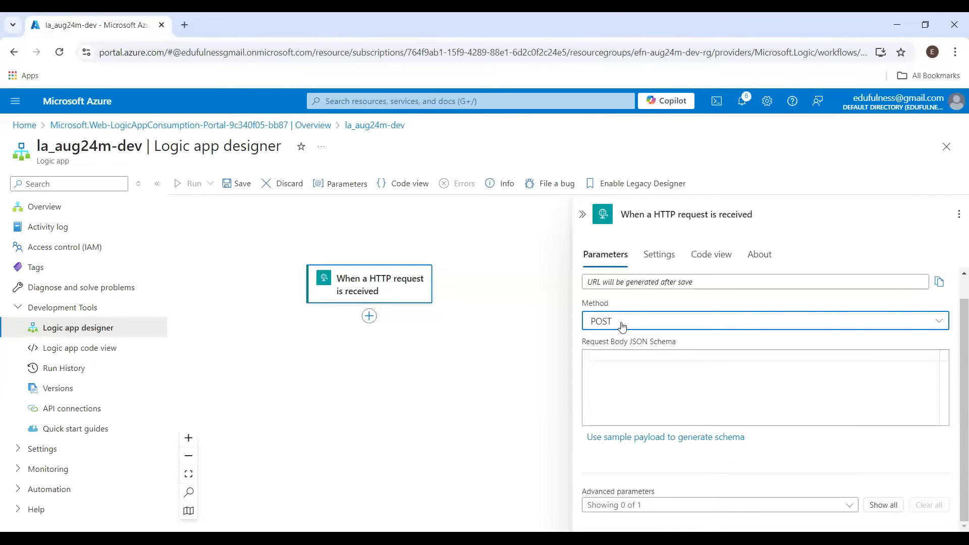
{"action": "left_click", "coordinate": [667, 368]}
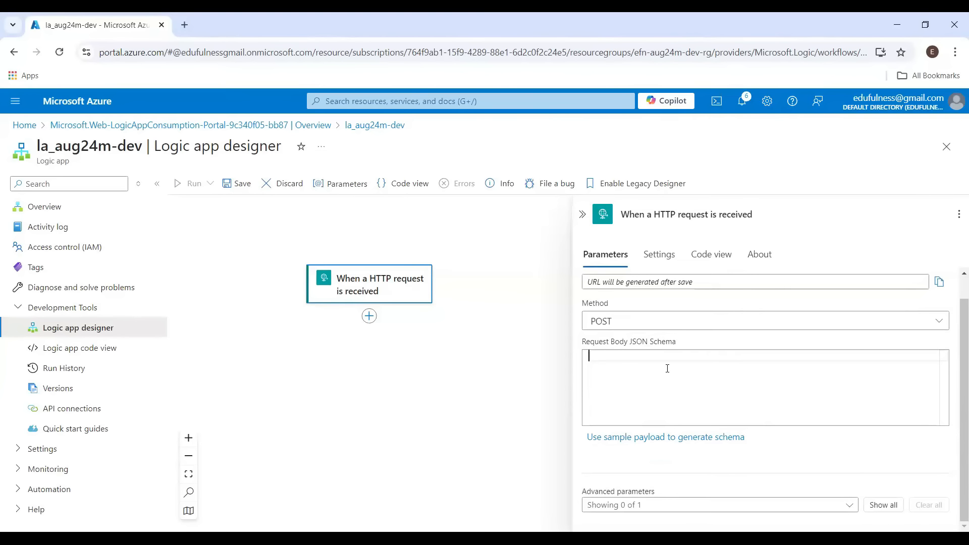
{"action": "key", "text": "alt+Tab"}
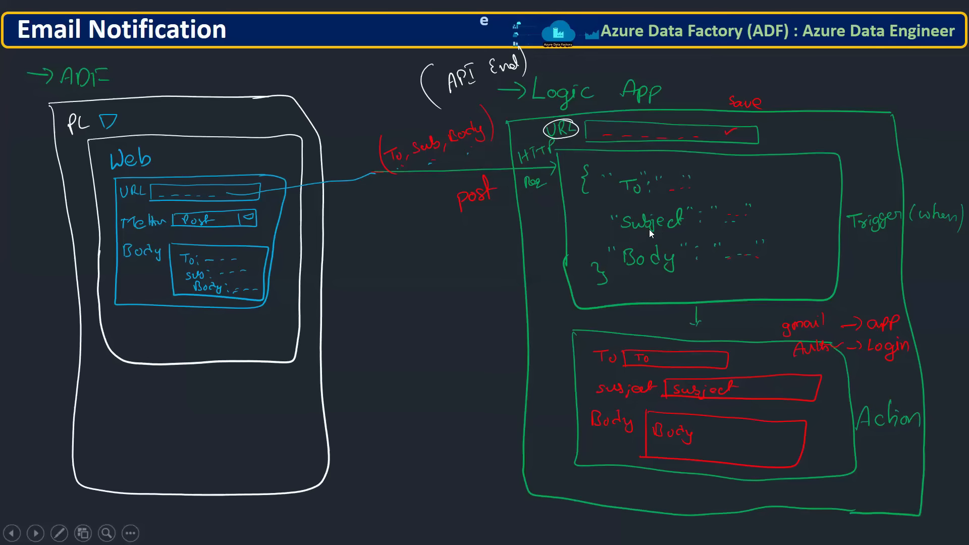
{"action": "key", "text": "alt+Tab"}
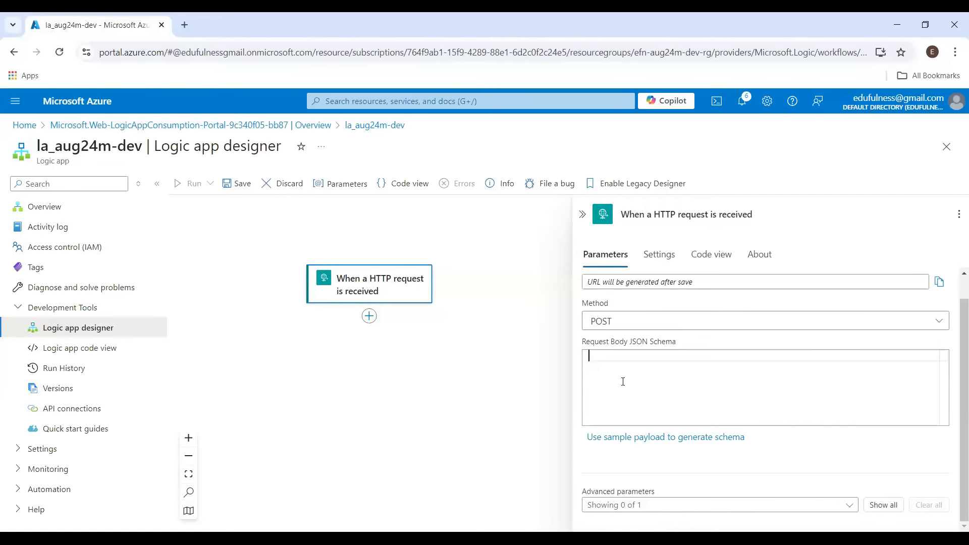
Generate the trigger's request body JSON schema from a sample payload with empty string fields To, Subject and Body
{"action": "left_click", "coordinate": [650, 437]}
{"action": "left_click", "coordinate": [476, 326]}
{"action": "type", "text": "{}"}
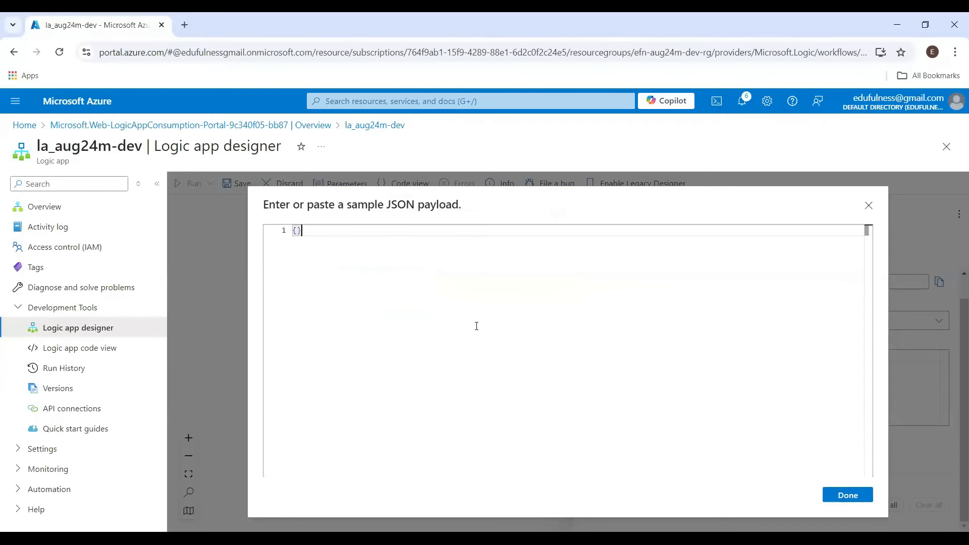
{"action": "key", "text": "Return"}
{"action": "type", "text": "\"To\"::"}
{"action": "key", "text": "BackSpace"}
{"action": "type", "text": "\","}
{"action": "key", "text": "Return"}
{"action": "type", "text": "\"Subject\""}
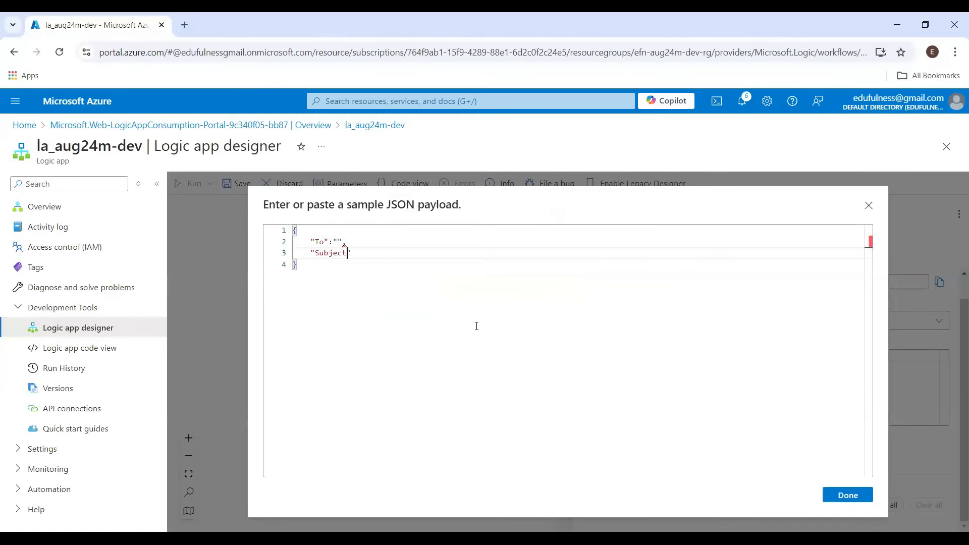
{"action": "type", "text": ":\"\""}
{"action": "type", "text": "\"Body"}
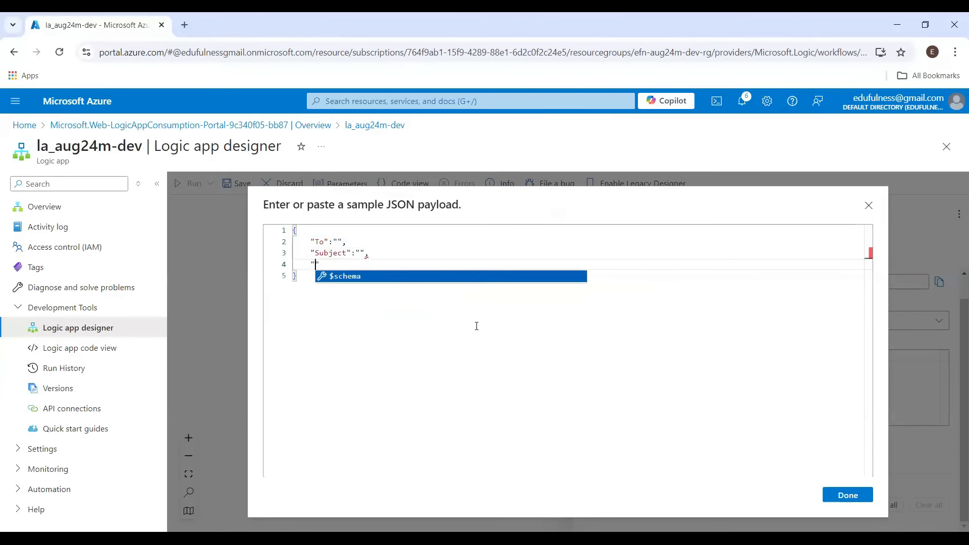
{"action": "type", "text": "\":"}
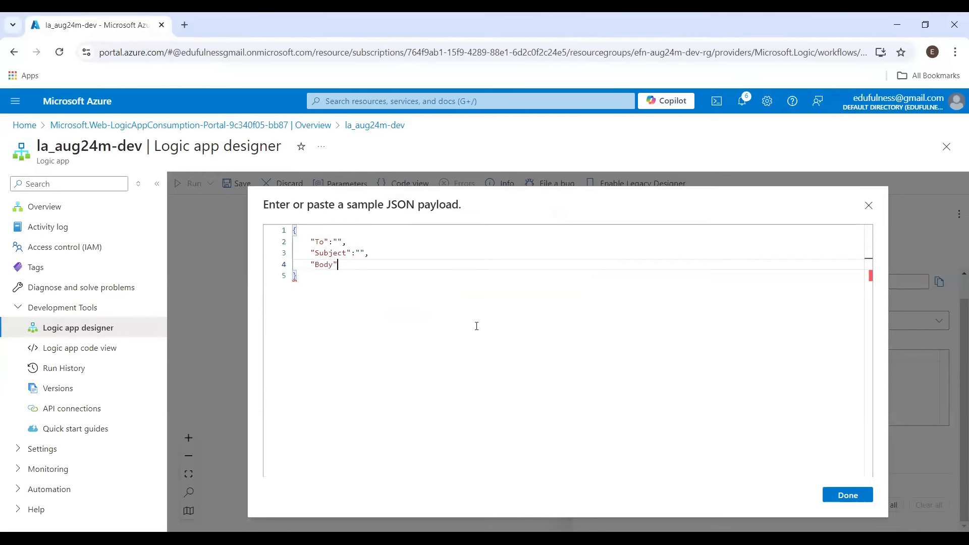
{"action": "type", "text": "\""}
{"action": "key", "text": "ctrl+a"}
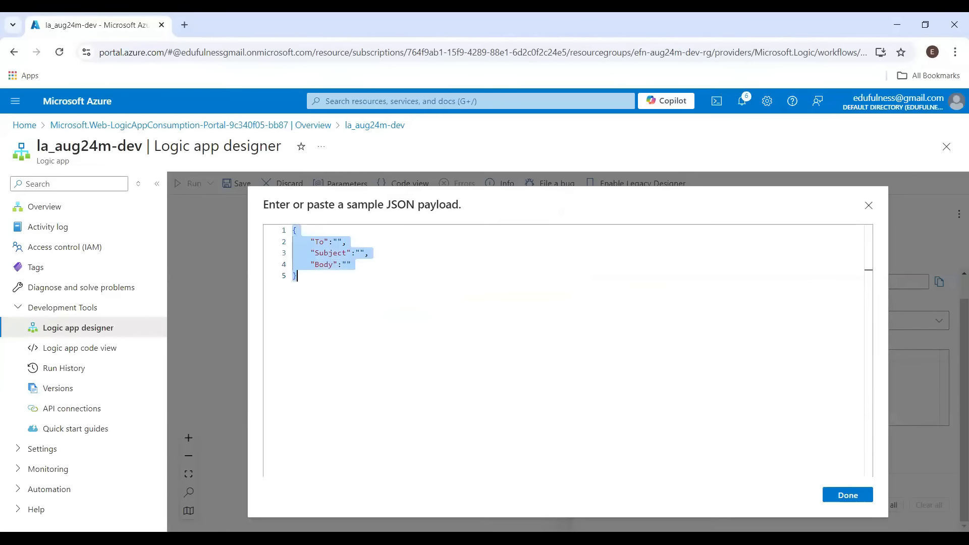
{"action": "key", "text": "alt+Tab"}
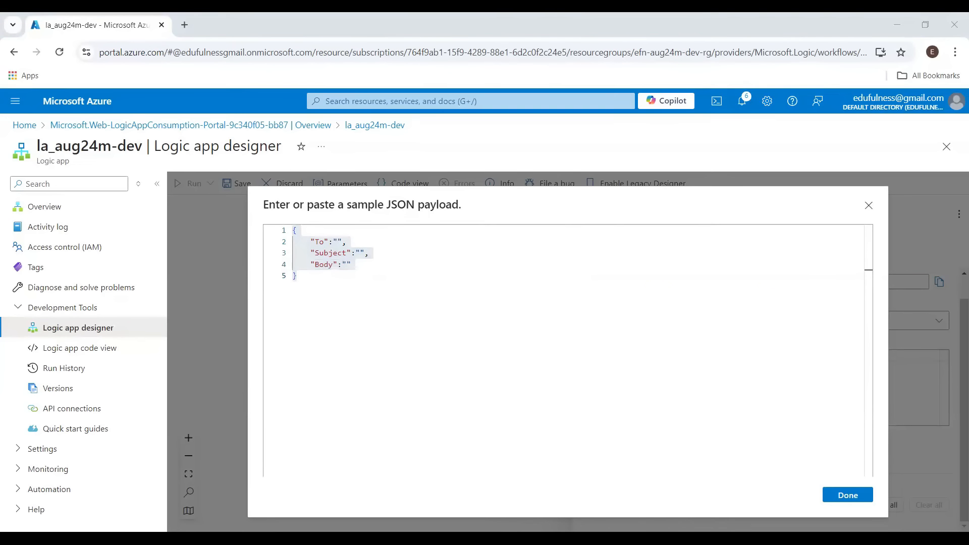
{"action": "left_click", "coordinate": [317, 265]}
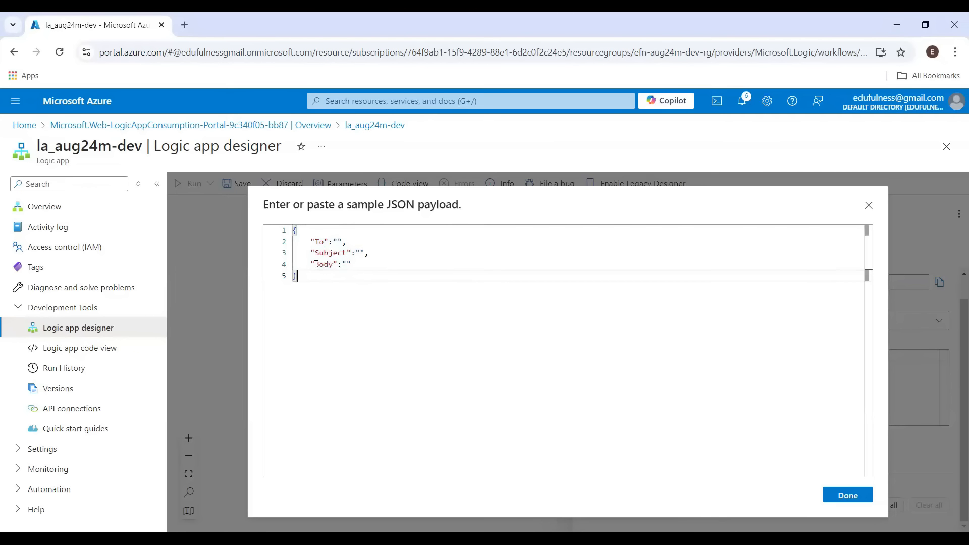
{"action": "double_click", "coordinate": [319, 241]}
{"action": "double_click", "coordinate": [331, 253]}
{"action": "double_click", "coordinate": [323, 264]}
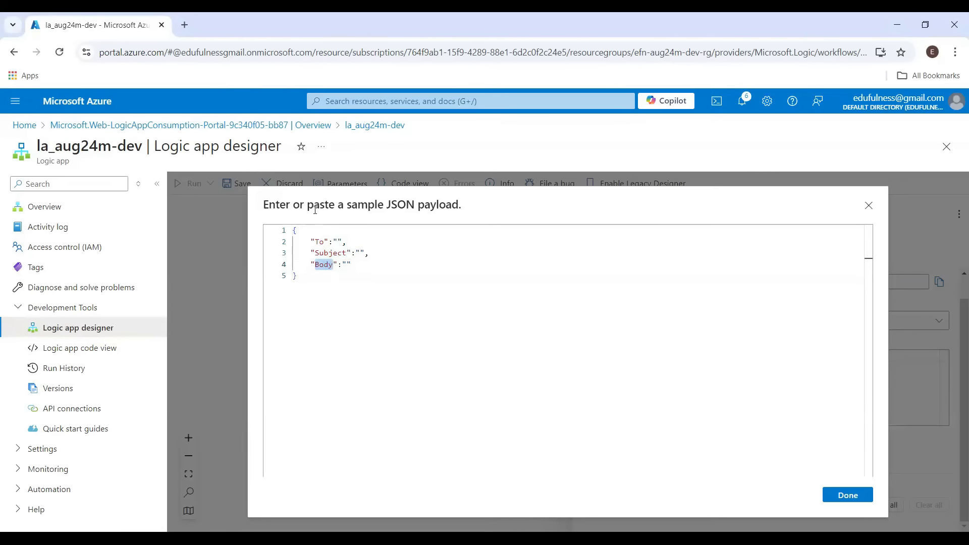
{"action": "left_click", "coordinate": [853, 496]}
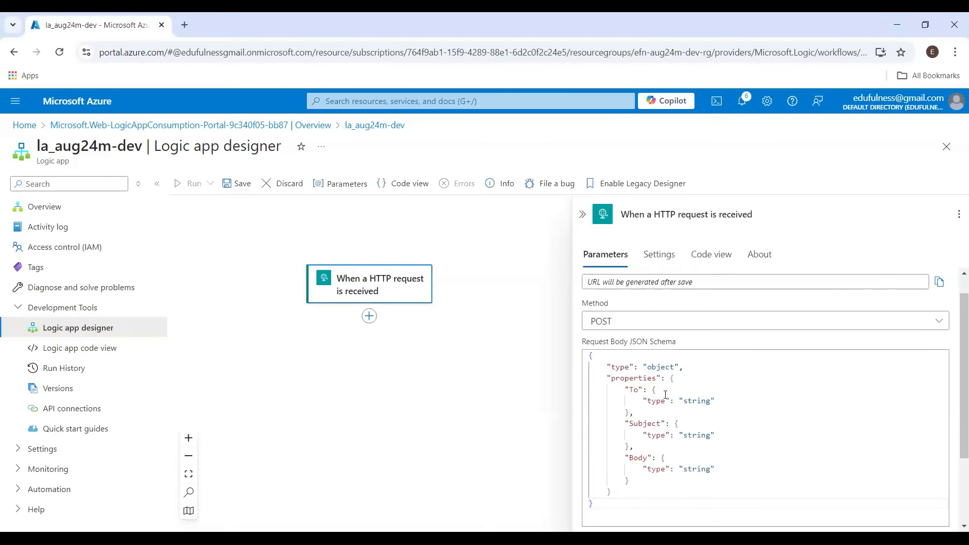
Review the generated schema's To, Subject and Body string properties
{"action": "double_click", "coordinate": [634, 390]}
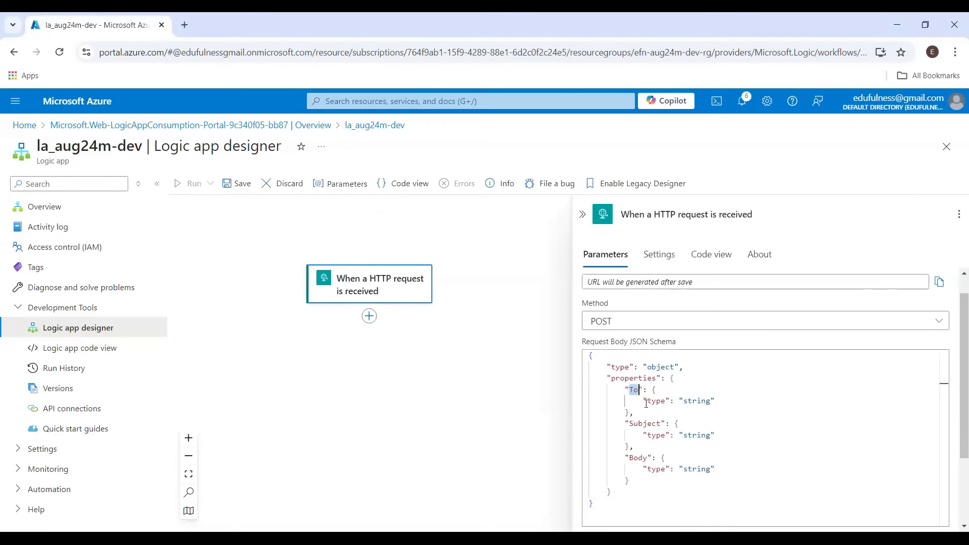
{"action": "double_click", "coordinate": [696, 400]}
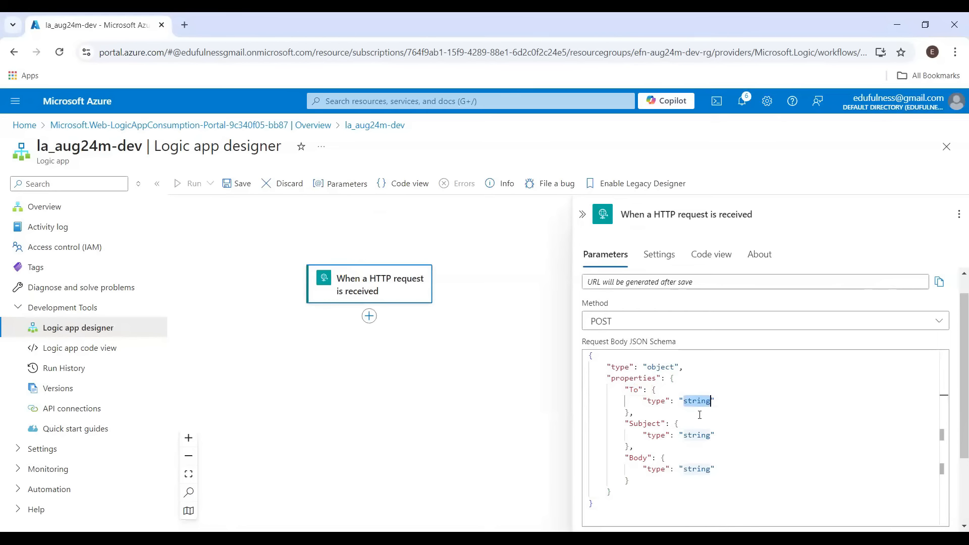
{"action": "double_click", "coordinate": [645, 423]}
{"action": "double_click", "coordinate": [696, 435]}
{"action": "double_click", "coordinate": [638, 458]}
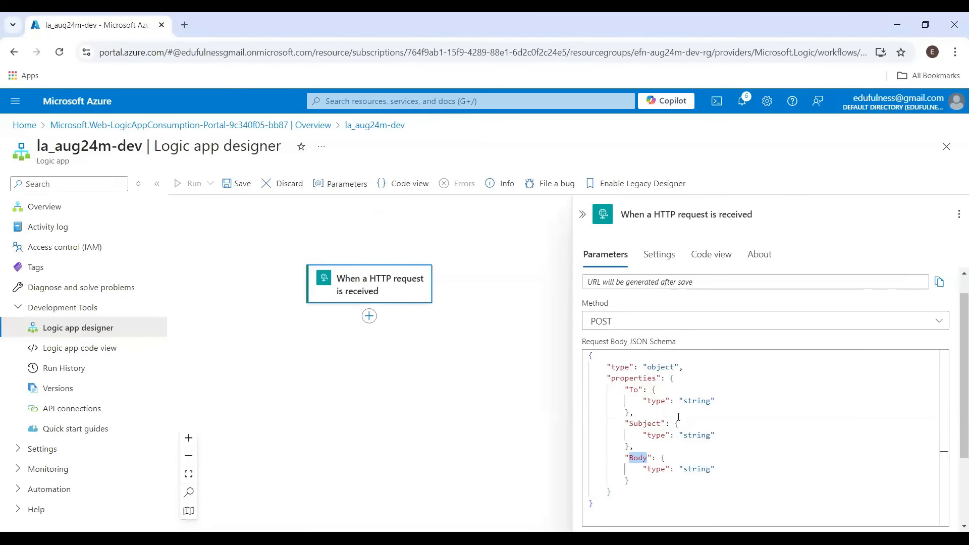
{"action": "double_click", "coordinate": [636, 391]}
{"action": "double_click", "coordinate": [696, 401]}
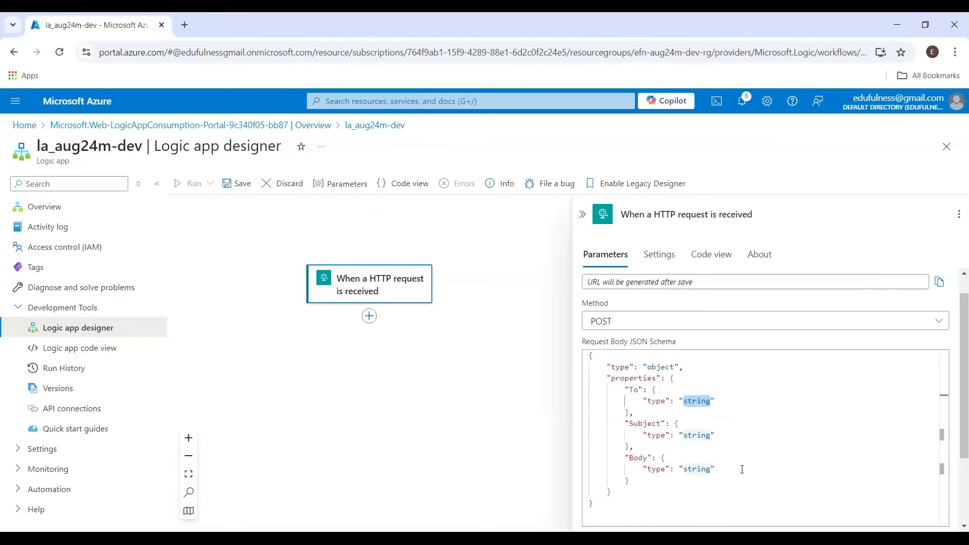
{"action": "left_click_drag", "start_coordinate": [955, 336], "coordinate": [955, 398]}
{"action": "scroll", "coordinate": [617, 330], "scroll_direction": "up", "scroll_amount": 2}
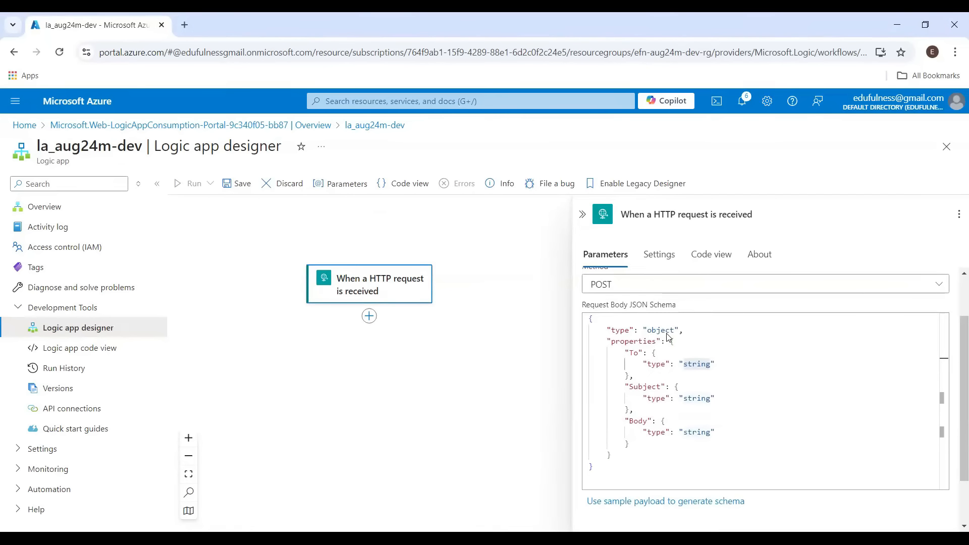
Add a Gmail 'Send email (V2)' action after the HTTP request trigger
{"action": "key", "text": "alt+Tab"}
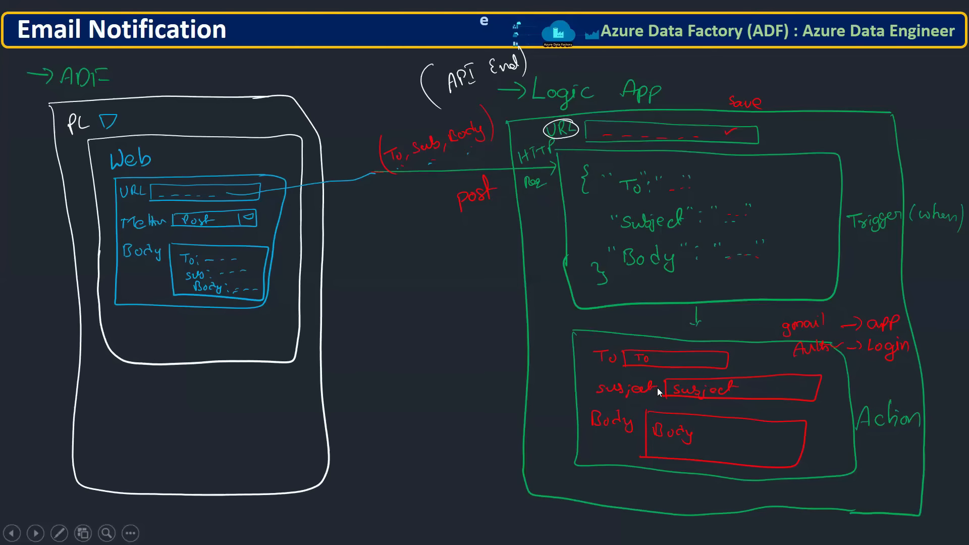
{"action": "key", "text": "alt+Tab"}
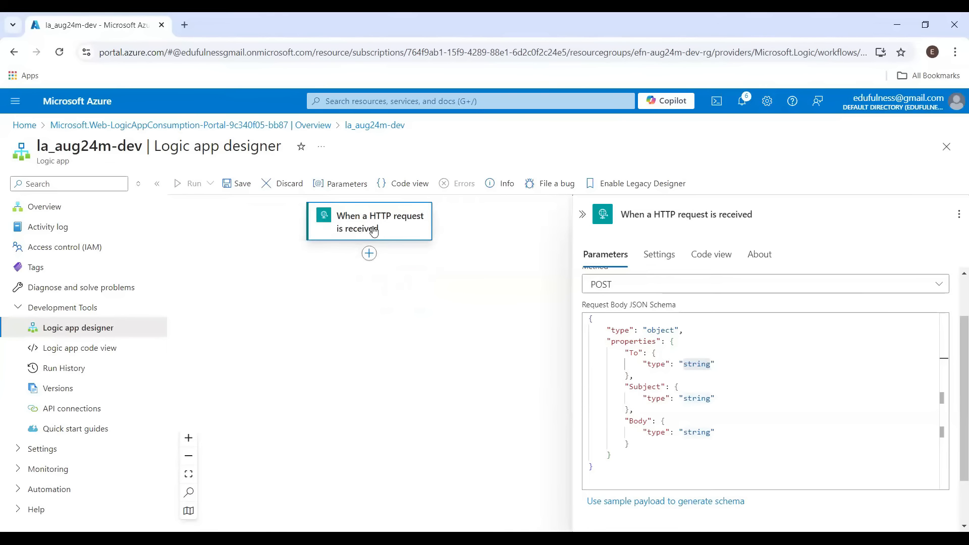
{"action": "left_click", "coordinate": [369, 253]}
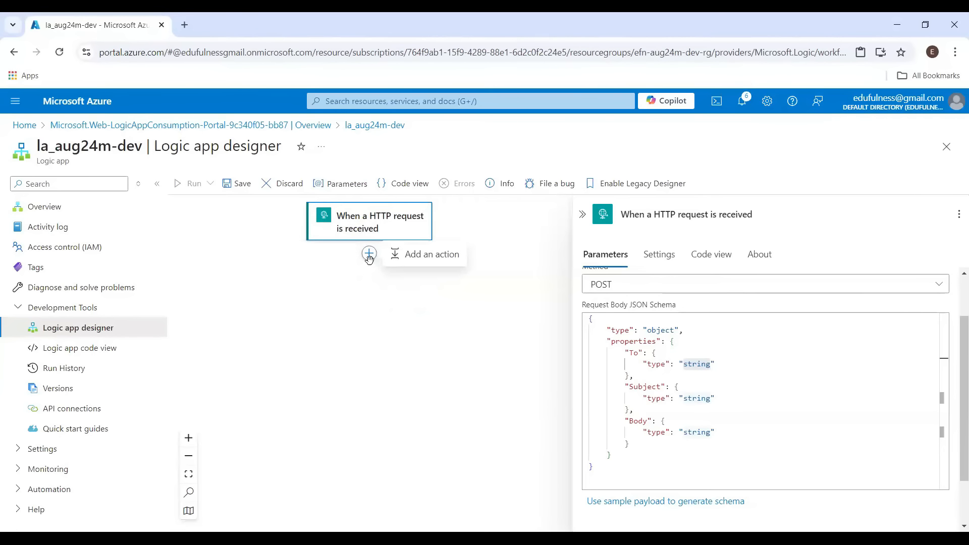
{"action": "left_click", "coordinate": [440, 260]}
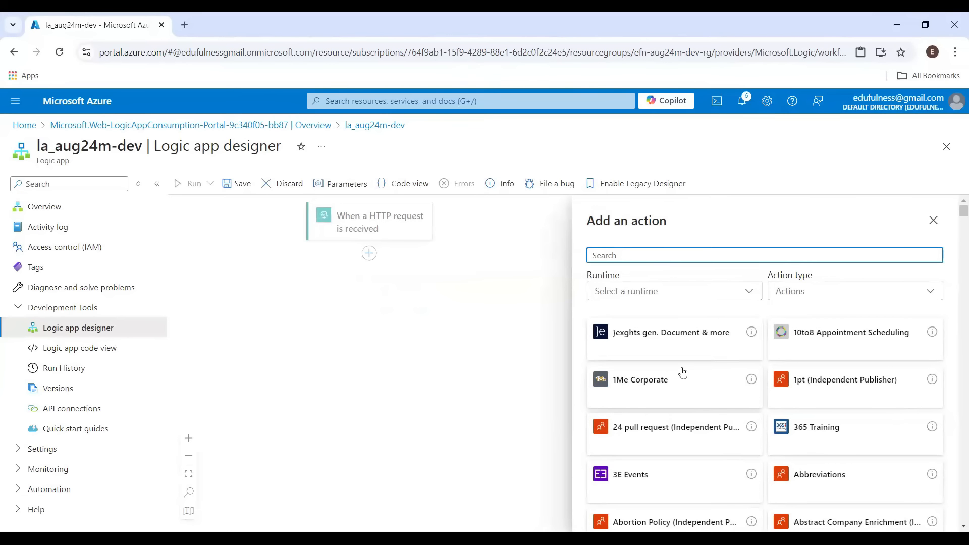
{"action": "type", "text": "outlook"}
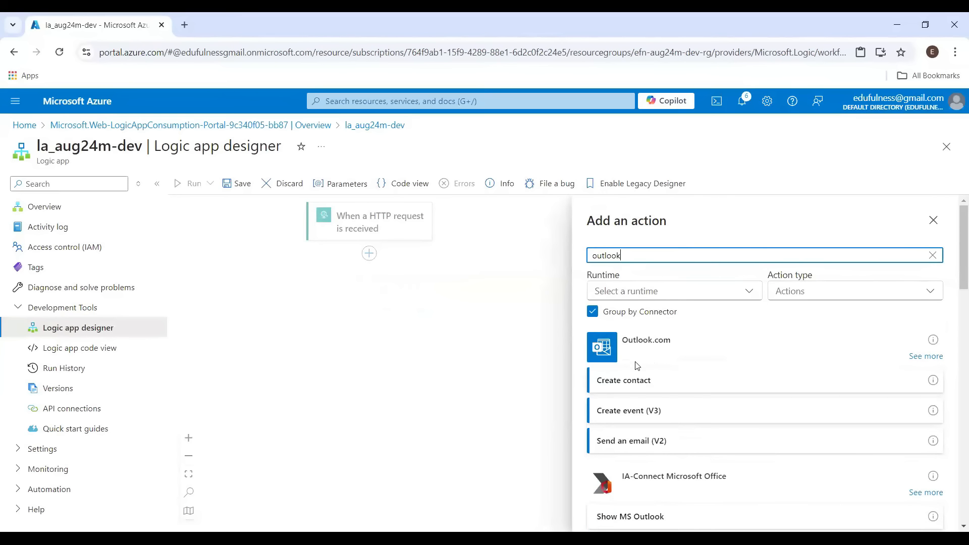
{"action": "double_click", "coordinate": [608, 255]}
{"action": "type", "text": "gma"}
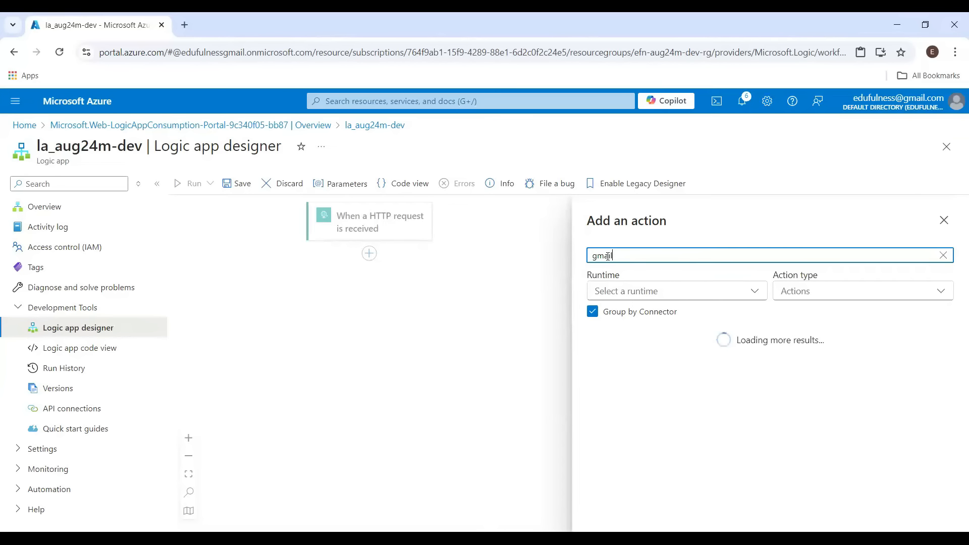
{"action": "type", "text": "il"}
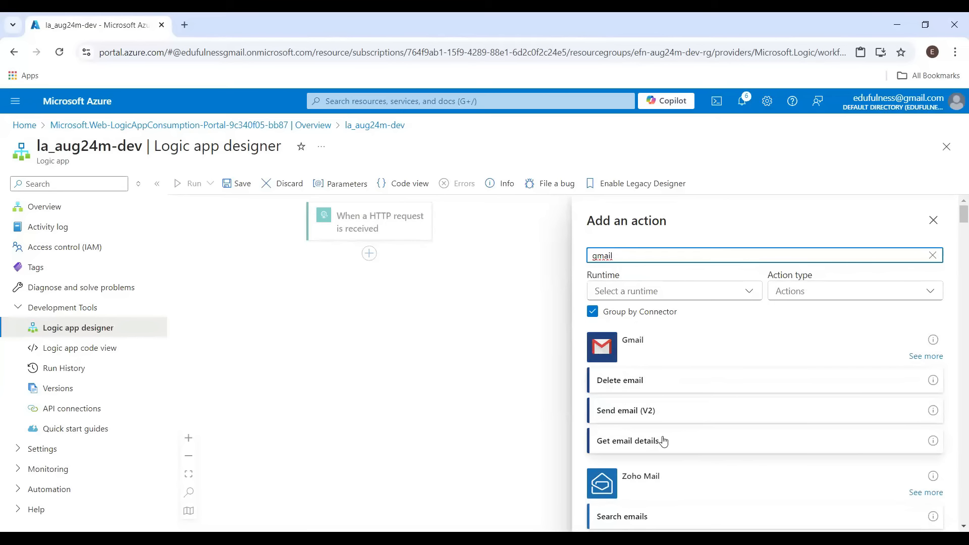
{"action": "left_click", "coordinate": [626, 412]}
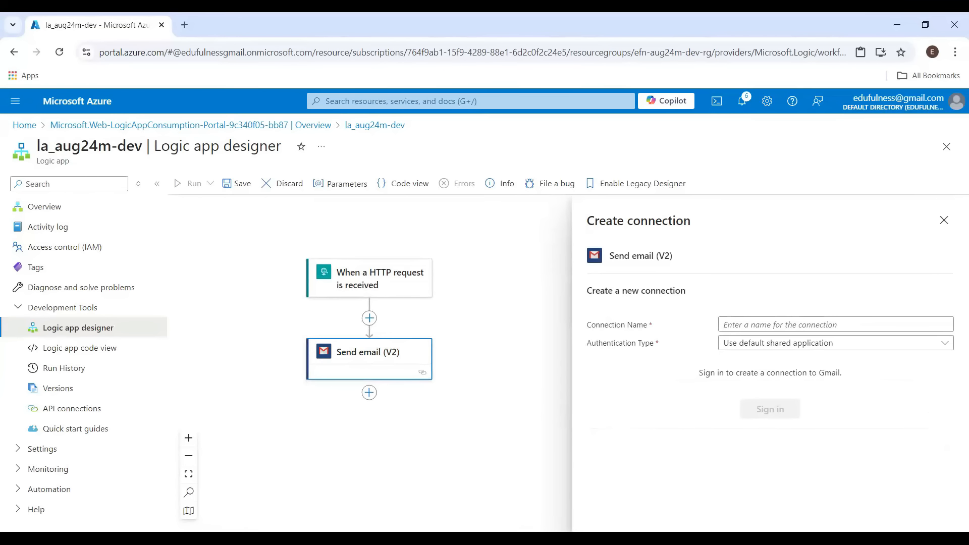
Create a Gmail connection named efn, signing in with the Google account and allowing access
{"action": "key", "text": "alt+Tab"}
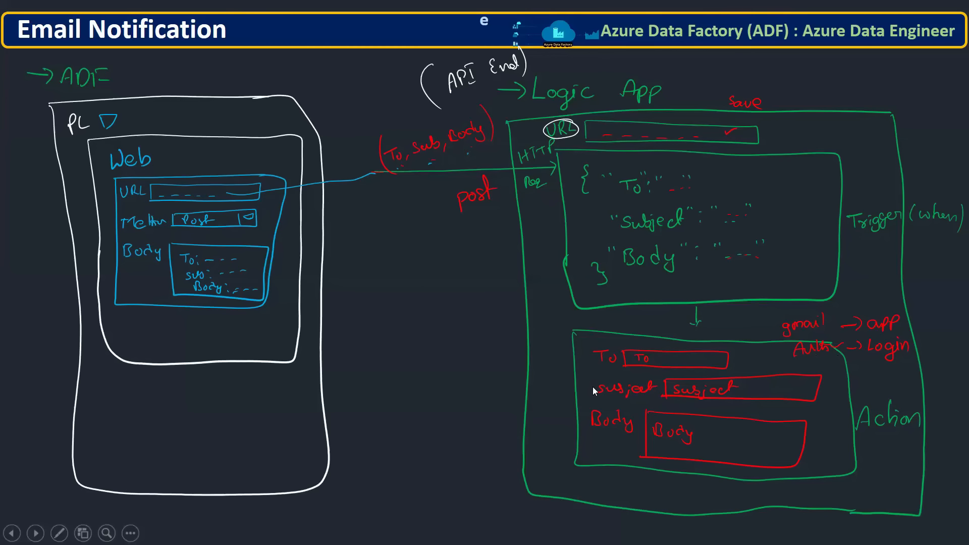
{"action": "key", "text": "alt+Tab"}
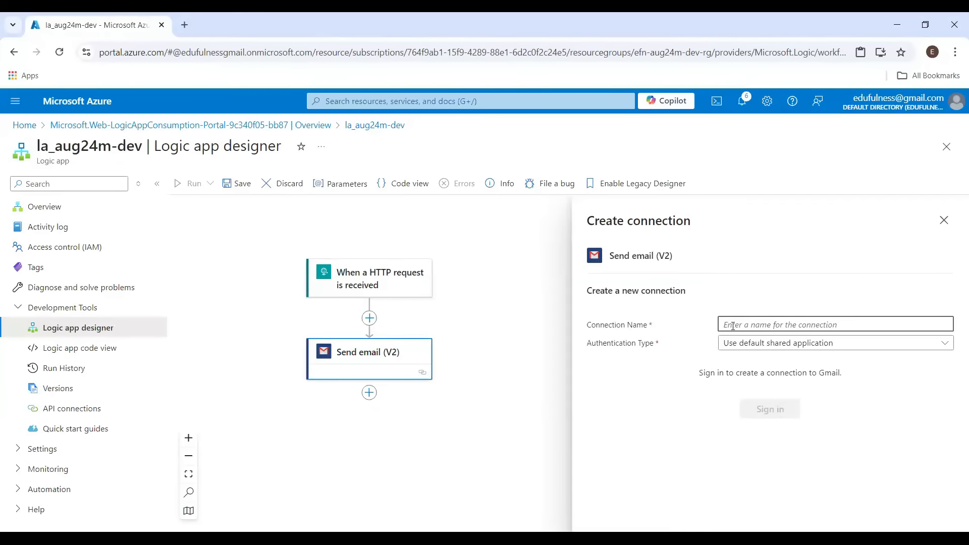
{"action": "type", "text": "efn"}
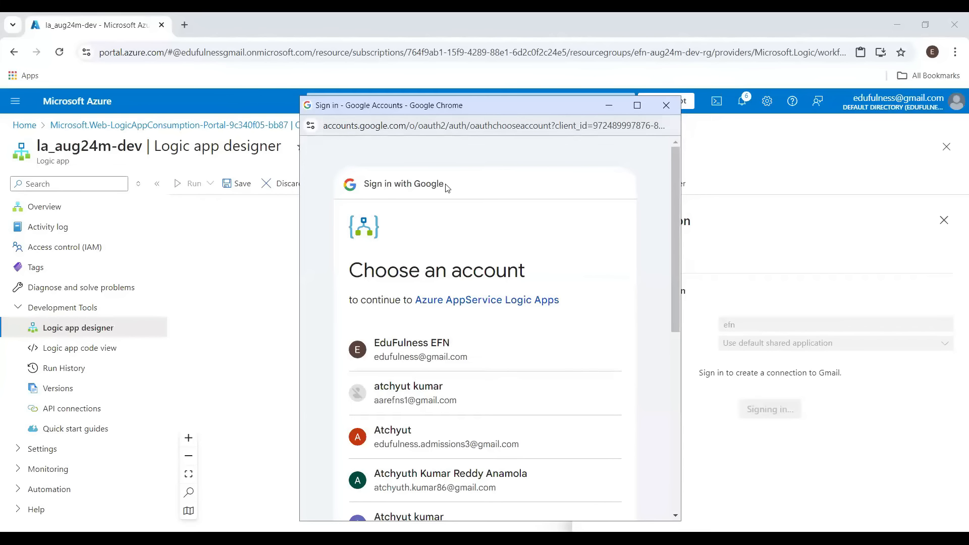
{"action": "left_click_drag", "start_coordinate": [446, 105], "coordinate": [352, 41]}
{"action": "scroll", "coordinate": [427, 333], "scroll_direction": "down", "scroll_amount": 5}
{"action": "scroll", "coordinate": [427, 333], "scroll_direction": "up", "scroll_amount": 5}
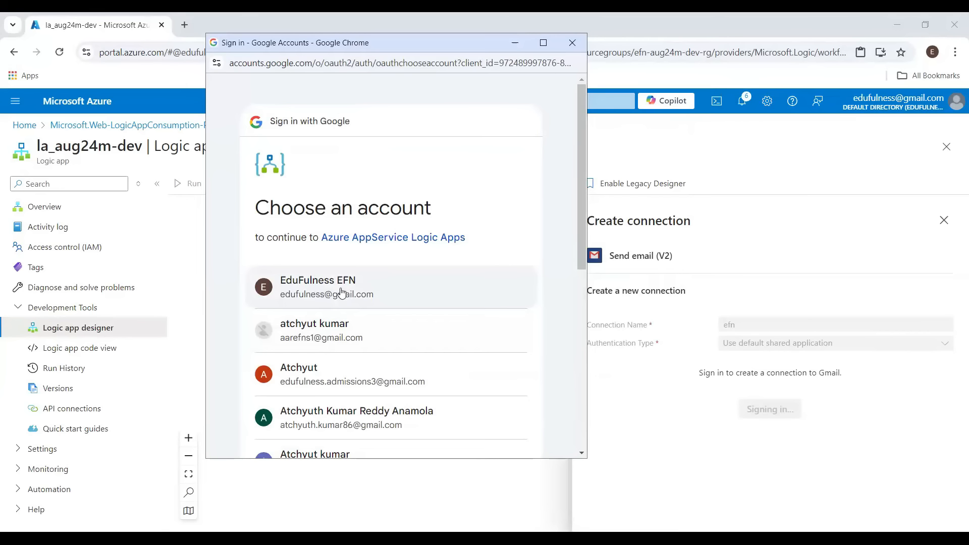
{"action": "left_click", "coordinate": [311, 287]}
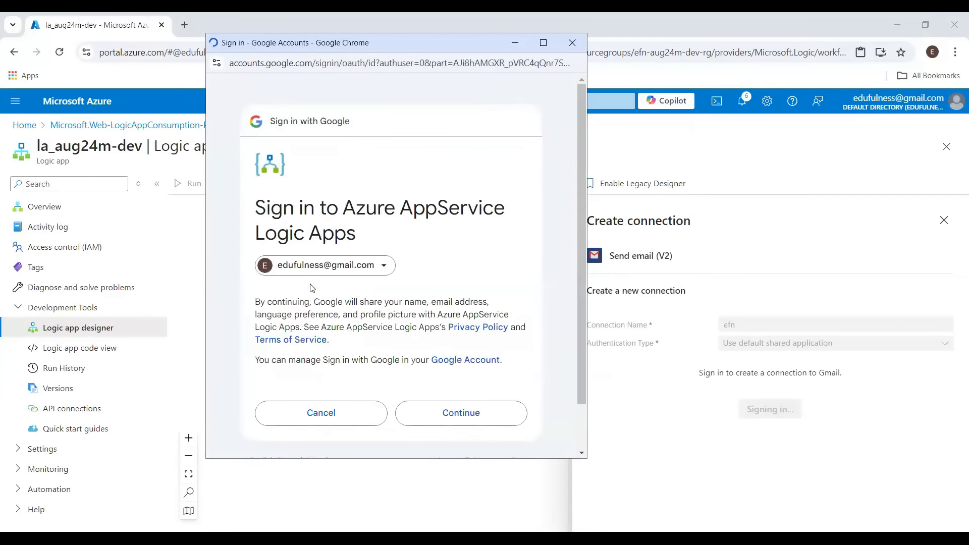
{"action": "left_click", "coordinate": [474, 423]}
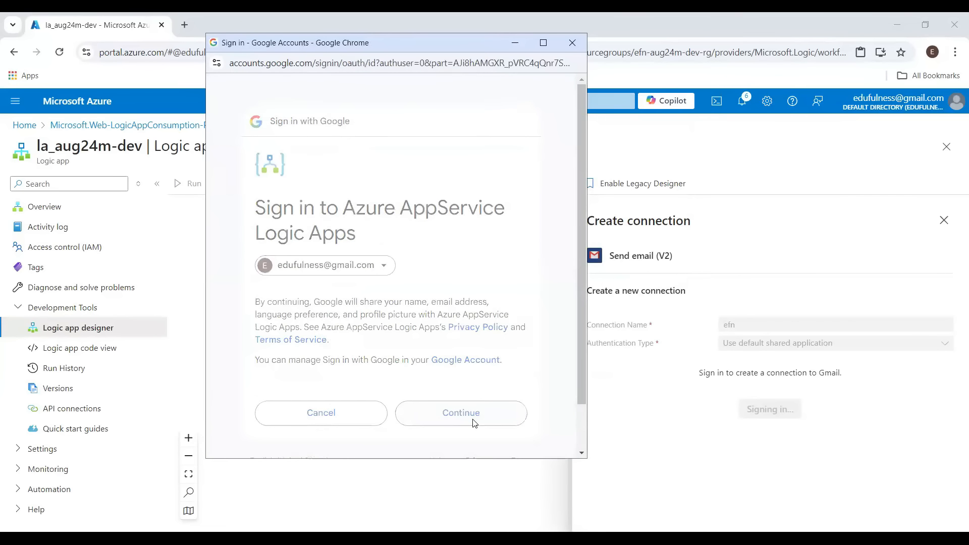
{"action": "scroll", "coordinate": [447, 386], "scroll_direction": "down", "scroll_amount": 5}
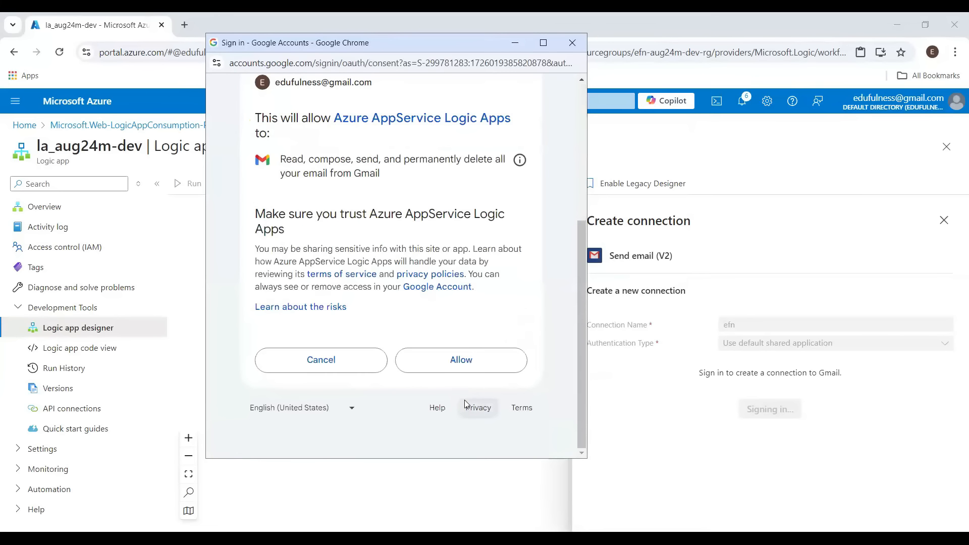
{"action": "left_click", "coordinate": [468, 372]}
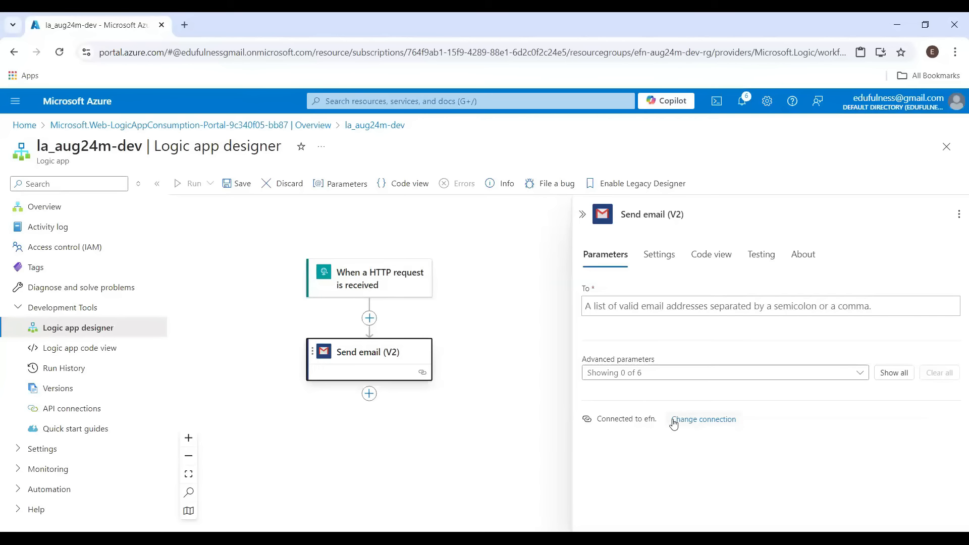
{"action": "left_click", "coordinate": [702, 419]}
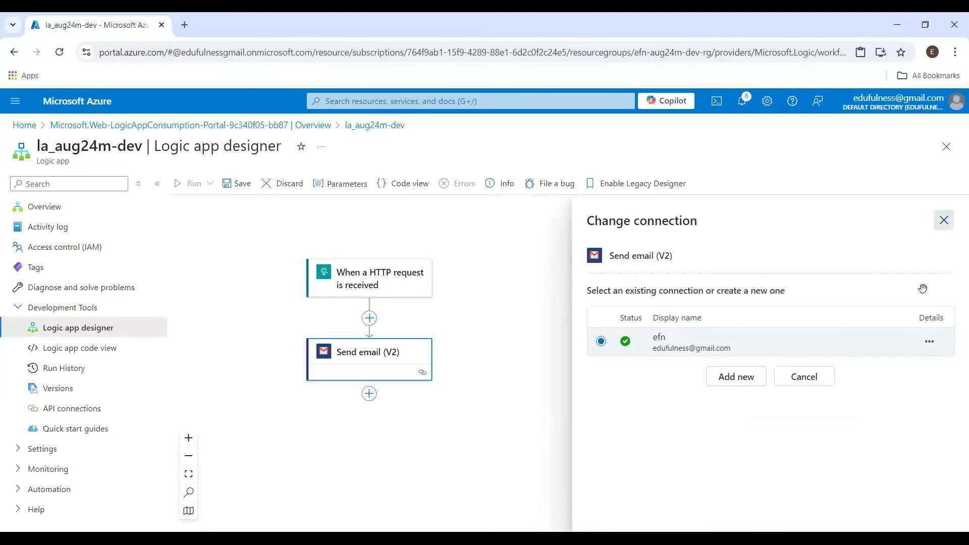
{"action": "key", "text": "Escape"}
{"action": "left_click", "coordinate": [404, 365]}
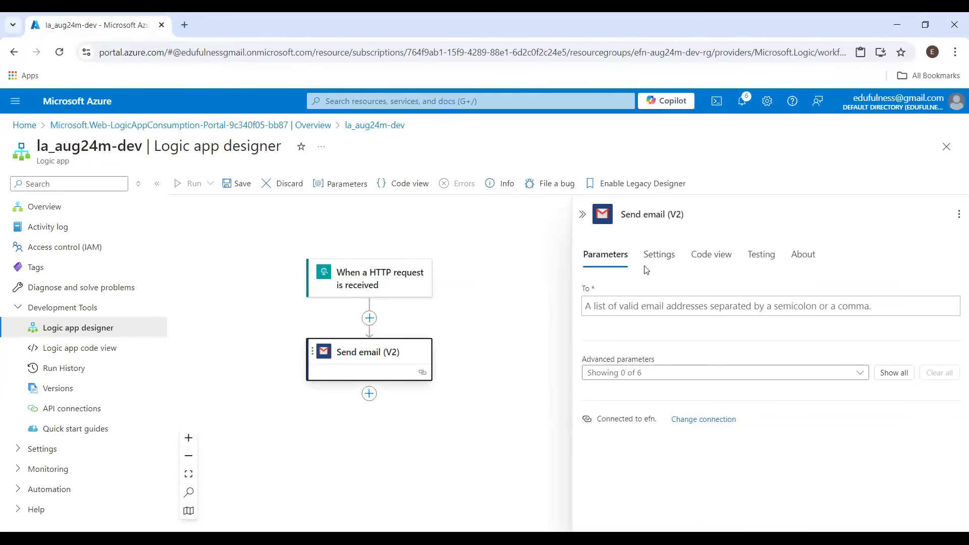
Add the Subject and Body advanced parameters to the Send email (V2) action
{"action": "left_click_drag", "start_coordinate": [623, 217], "coordinate": [660, 214]}
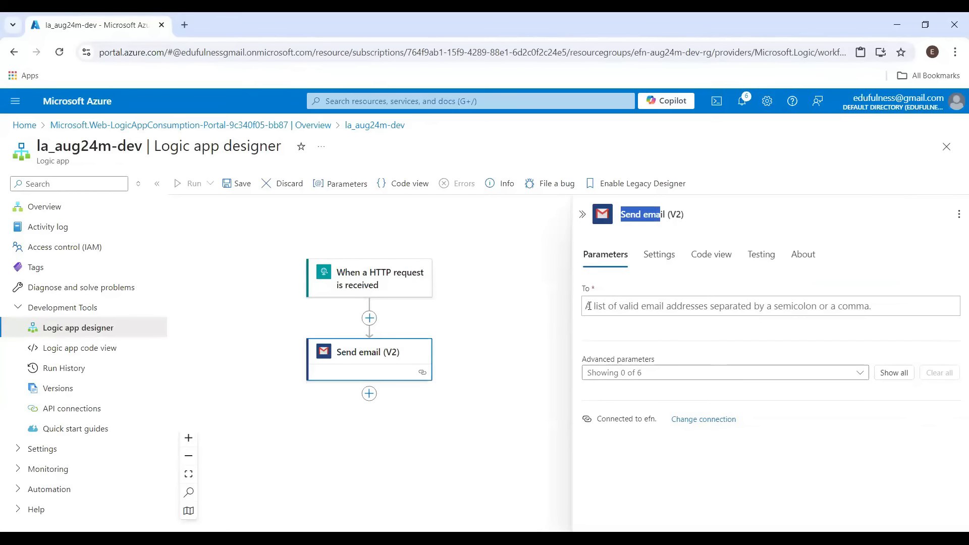
{"action": "left_click", "coordinate": [646, 306]}
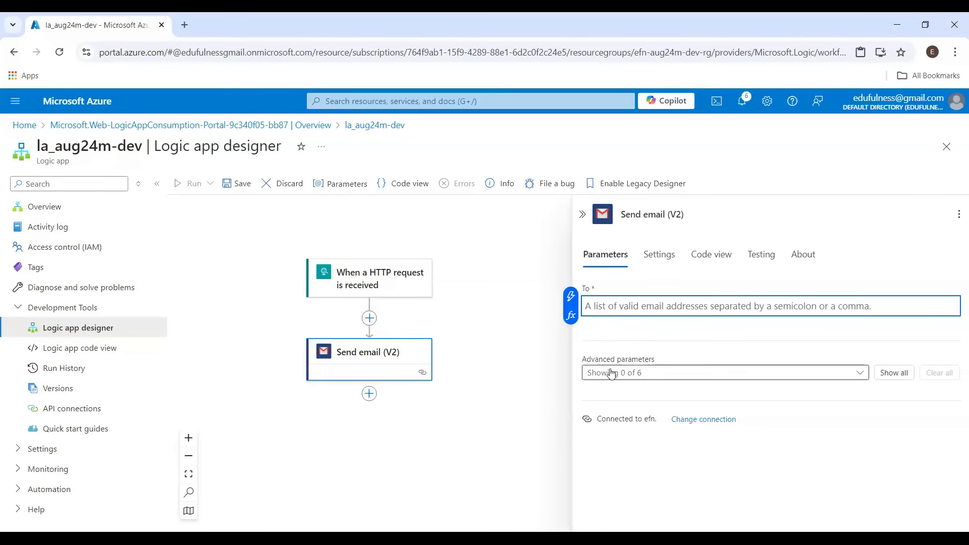
{"action": "left_click", "coordinate": [666, 376]}
{"action": "left_click", "coordinate": [656, 385]}
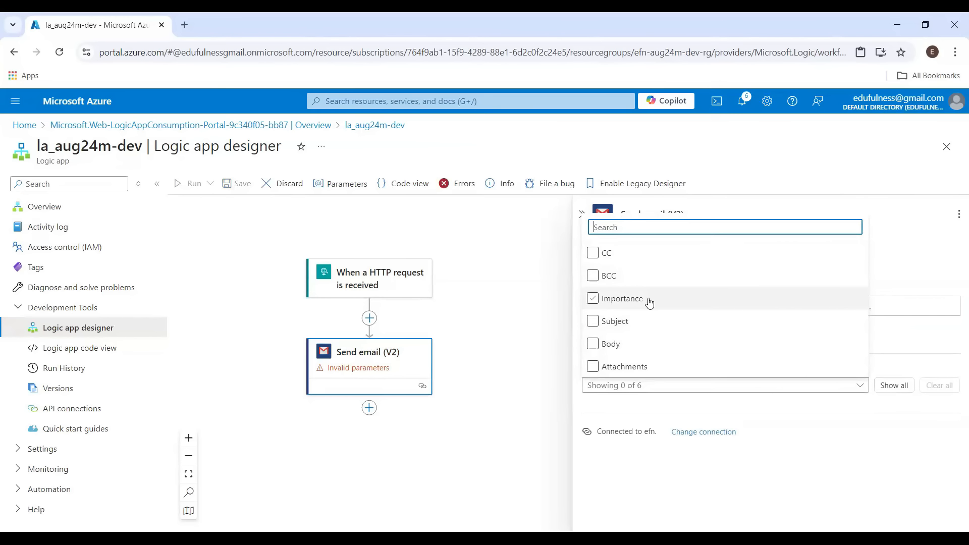
{"action": "left_click", "coordinate": [594, 322]}
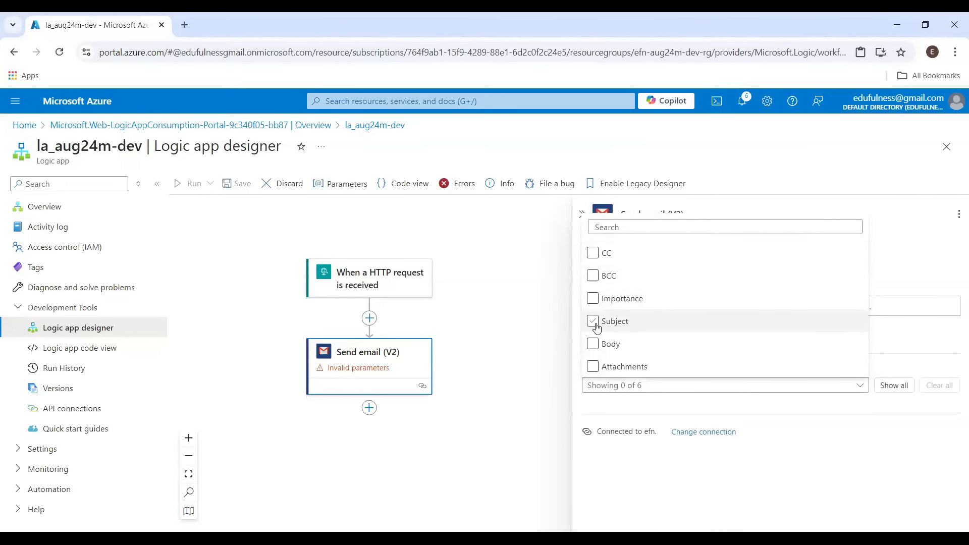
{"action": "left_click", "coordinate": [593, 344]}
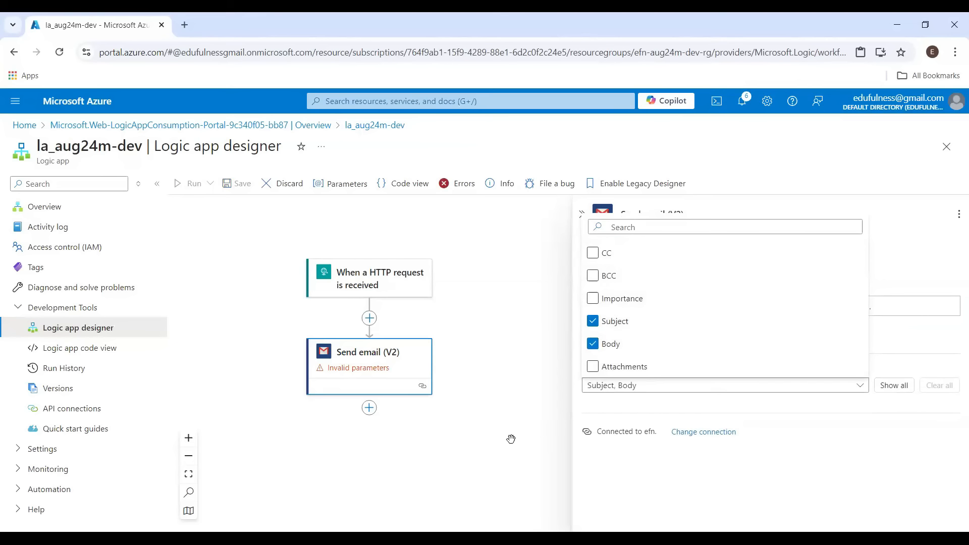
{"action": "left_click", "coordinate": [598, 411]}
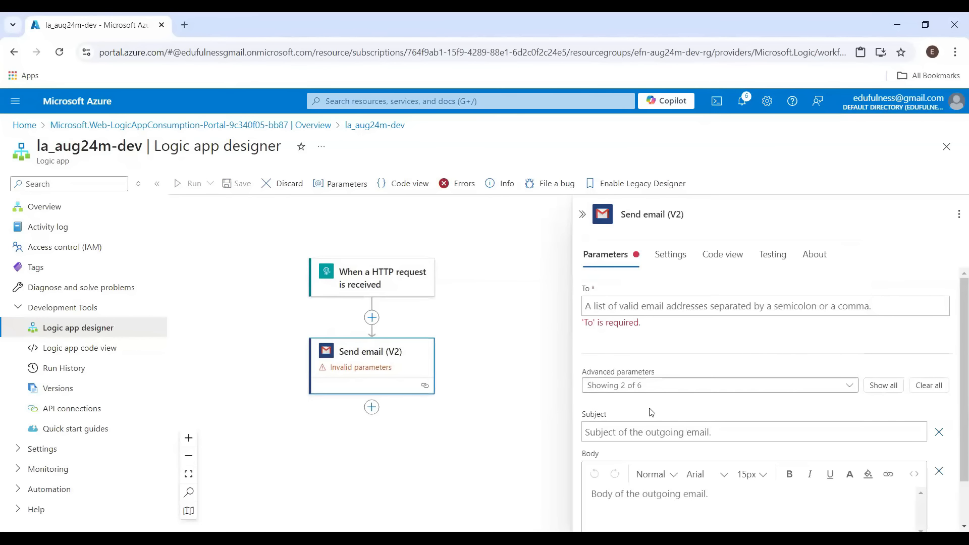
{"action": "scroll", "coordinate": [651, 410], "scroll_direction": "down", "scroll_amount": 1}
{"action": "scroll", "coordinate": [631, 325], "scroll_direction": "up", "scroll_amount": 1}
{"action": "scroll", "coordinate": [631, 353], "scroll_direction": "down", "scroll_amount": 1}
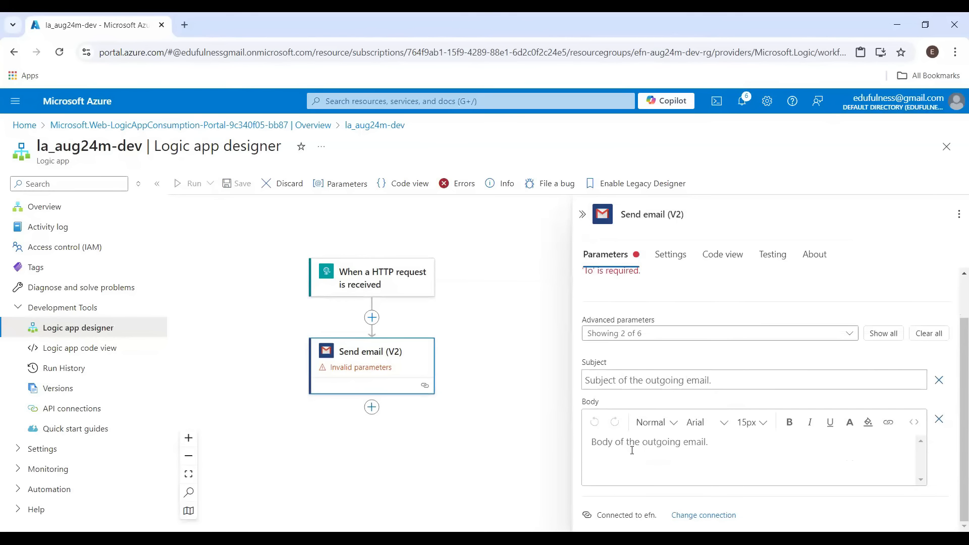
{"action": "scroll", "coordinate": [632, 450], "scroll_direction": "up", "scroll_amount": 1}
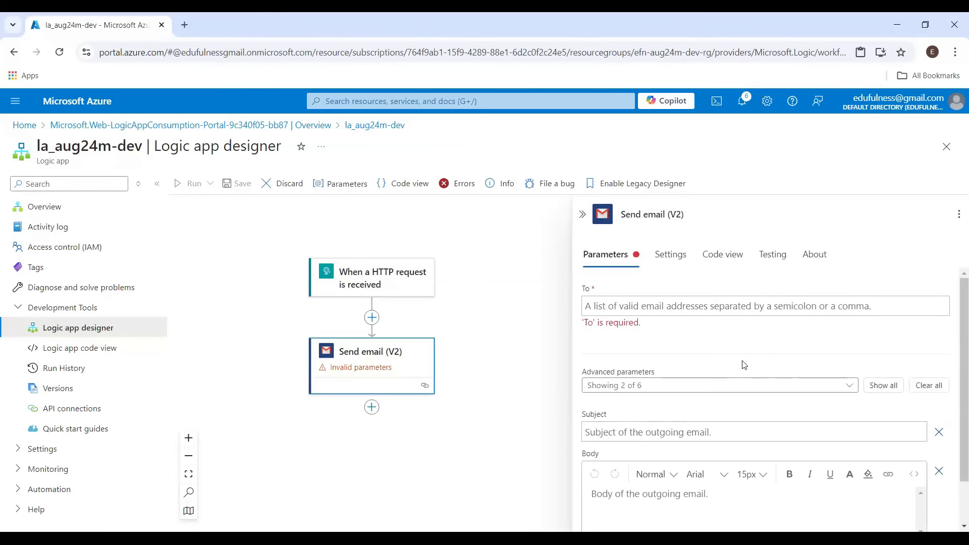
{"action": "scroll", "coordinate": [744, 364], "scroll_direction": "down", "scroll_amount": 1}
{"action": "scroll", "coordinate": [743, 364], "scroll_direction": "up", "scroll_amount": 1}
{"action": "scroll", "coordinate": [613, 414], "scroll_direction": "down", "scroll_amount": 1}
{"action": "left_click", "coordinate": [608, 373]}
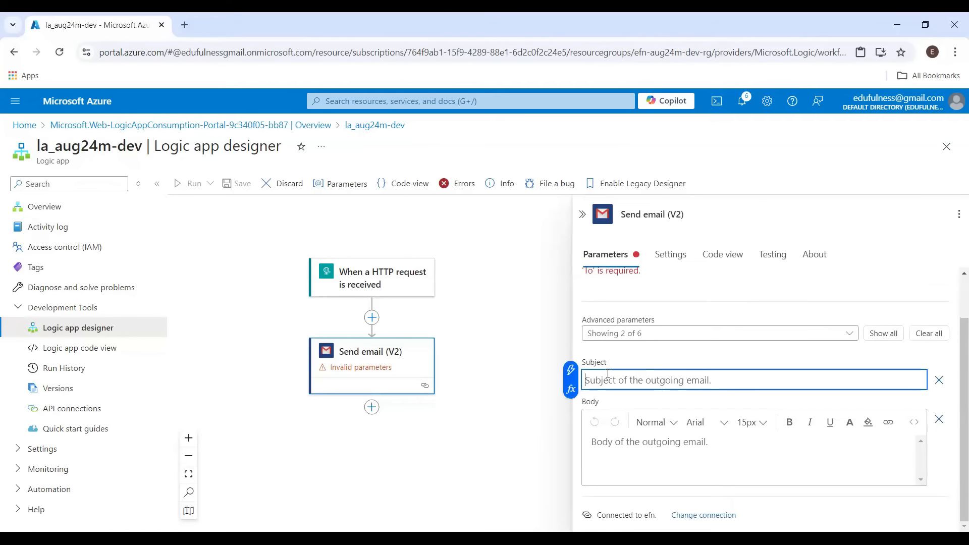
{"action": "type", "text": "th"}
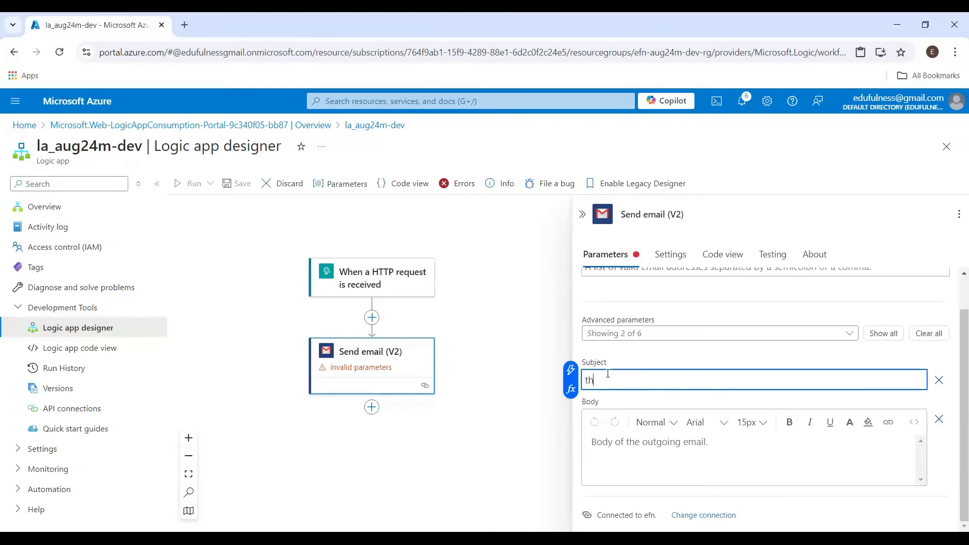
{"action": "type", "text": "is is testing email"}
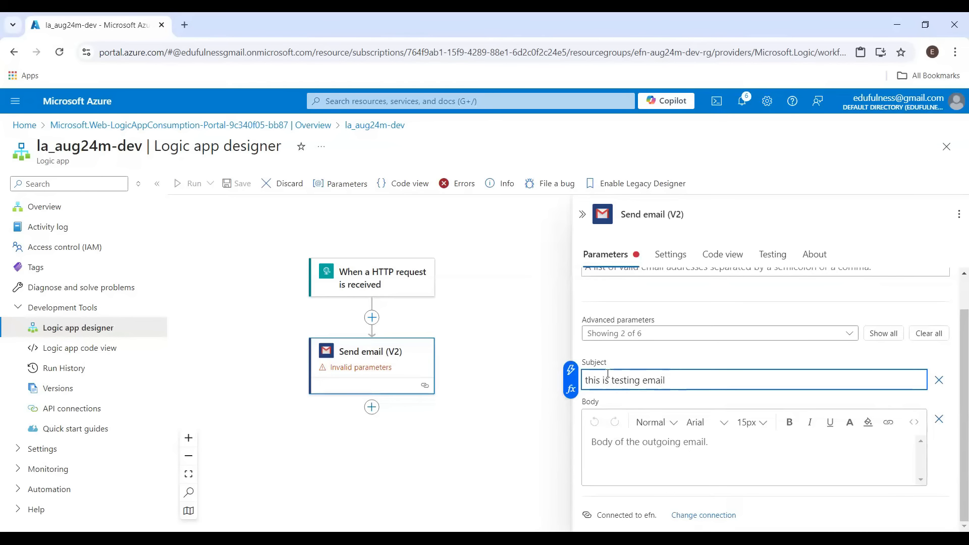
{"action": "left_click", "coordinate": [657, 454]}
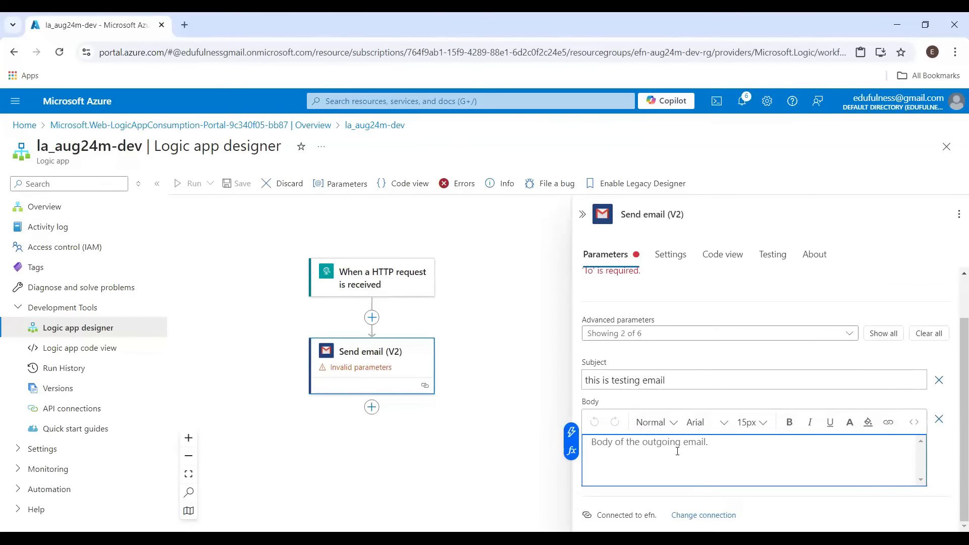
{"action": "left_click_drag", "start_coordinate": [666, 380], "coordinate": [581, 382]}
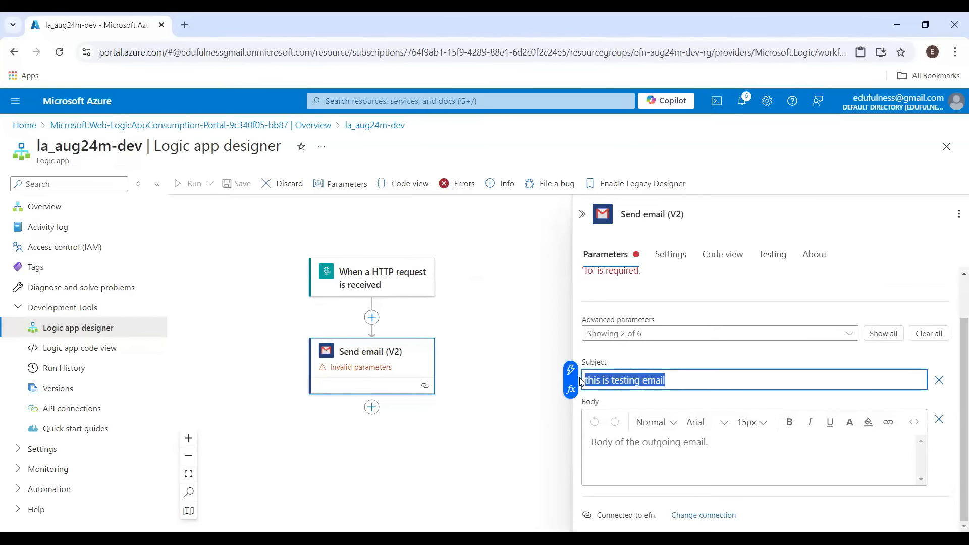
{"action": "key", "text": "BackSpace"}
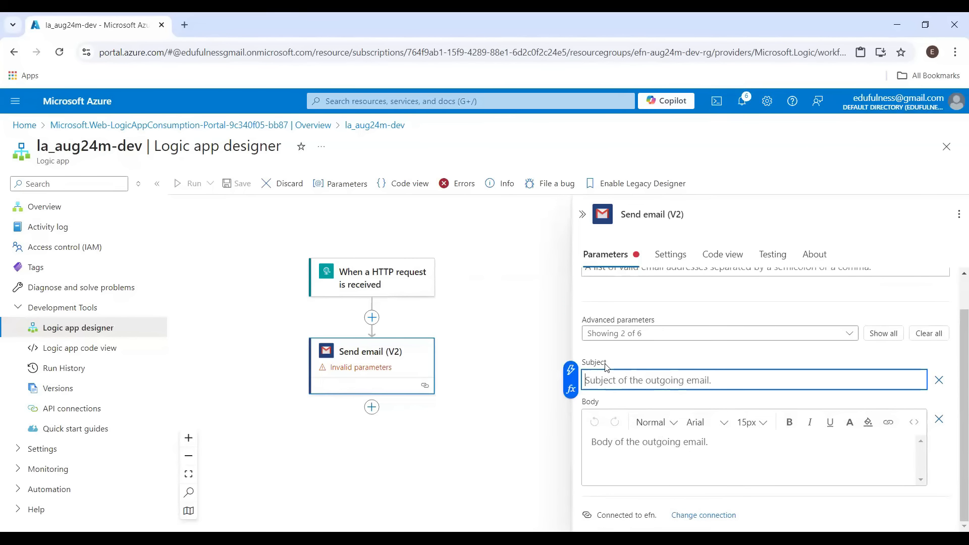
Set the email's To field to the HTTP trigger's To dynamic content
{"action": "scroll", "coordinate": [608, 353], "scroll_direction": "up", "scroll_amount": 1}
{"action": "left_click", "coordinate": [596, 305]}
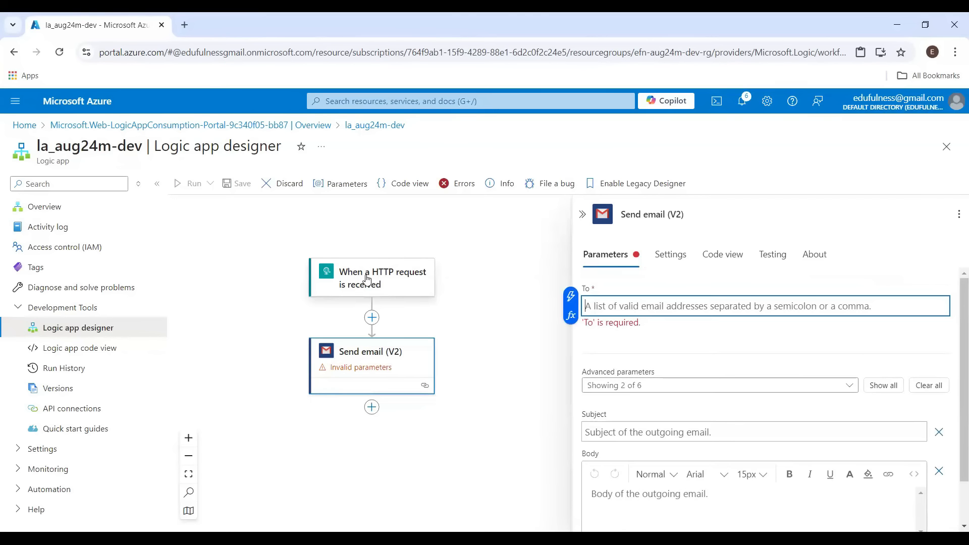
{"action": "left_click", "coordinate": [568, 317]}
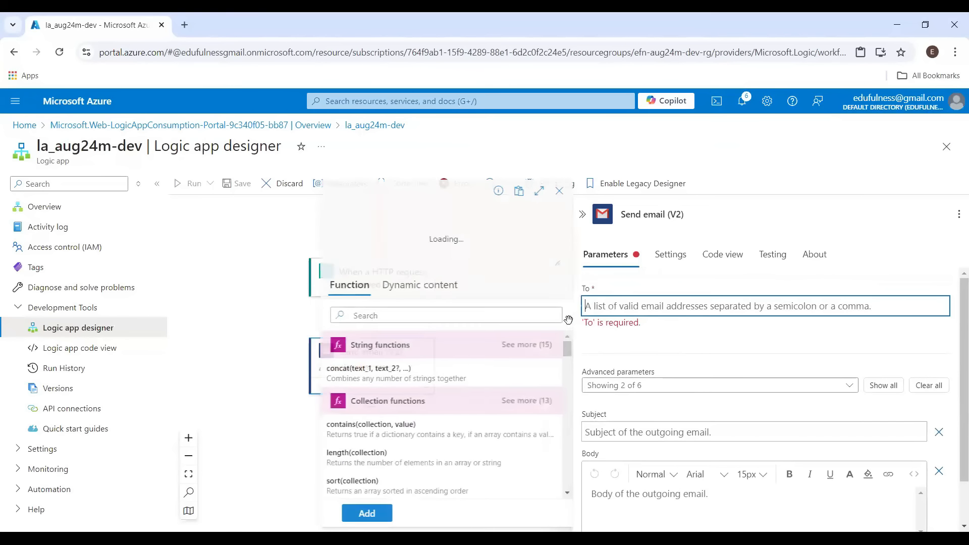
{"action": "left_click", "coordinate": [395, 291]}
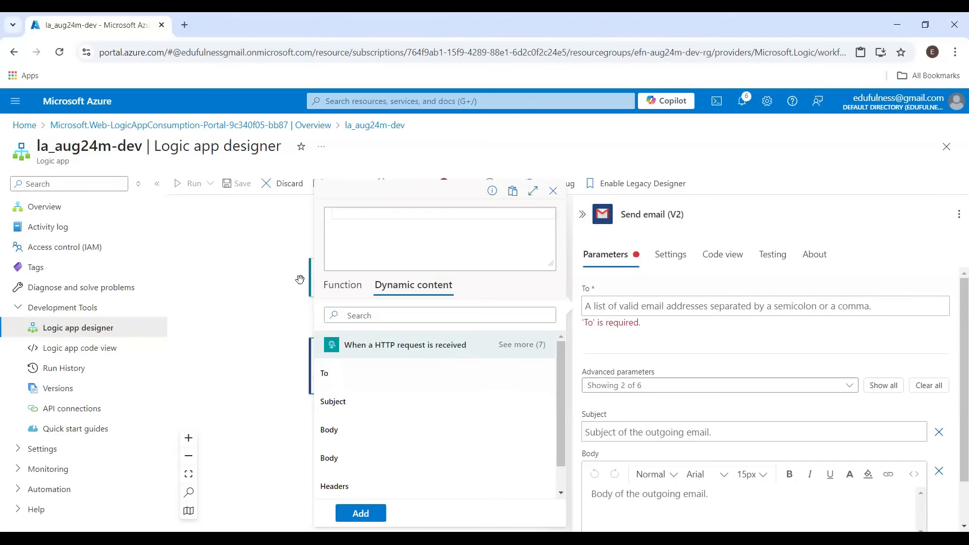
{"action": "left_click", "coordinate": [335, 373]}
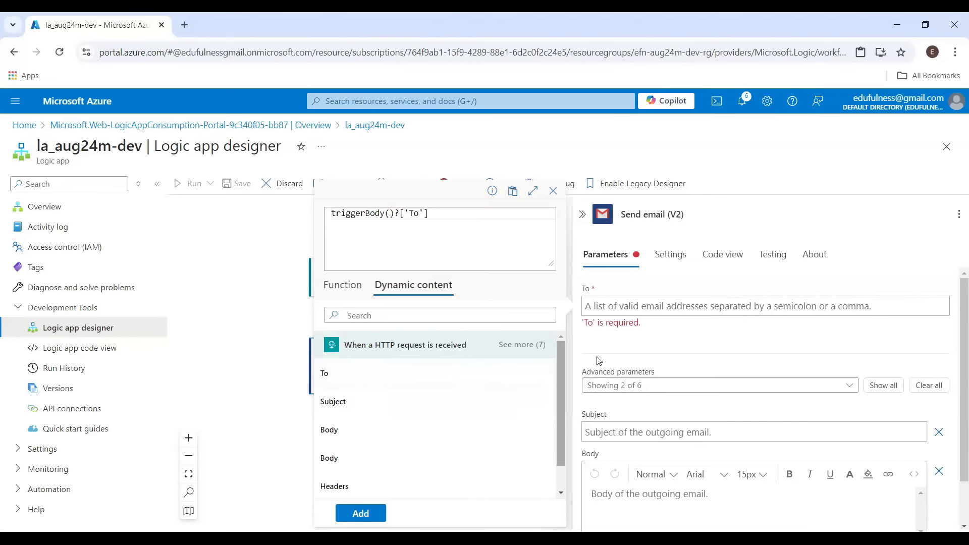
{"action": "left_click", "coordinate": [366, 512]}
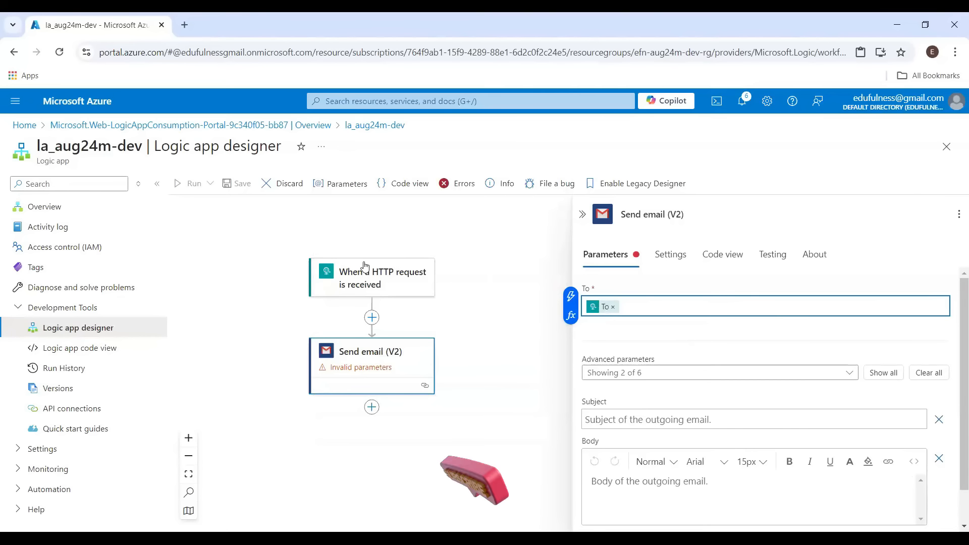
Set the email's Subject field to the HTTP trigger's Subject dynamic content
{"action": "left_click", "coordinate": [382, 278]}
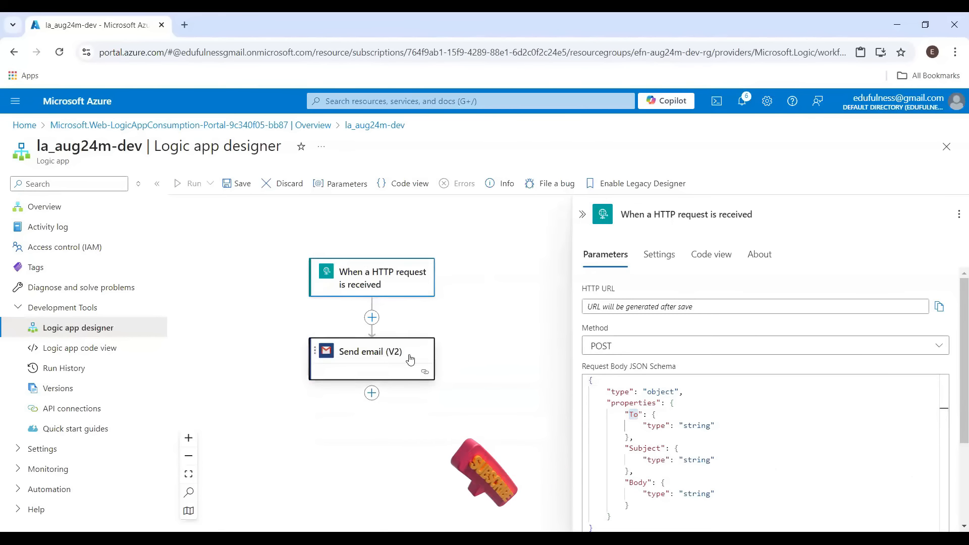
{"action": "left_click", "coordinate": [391, 356]}
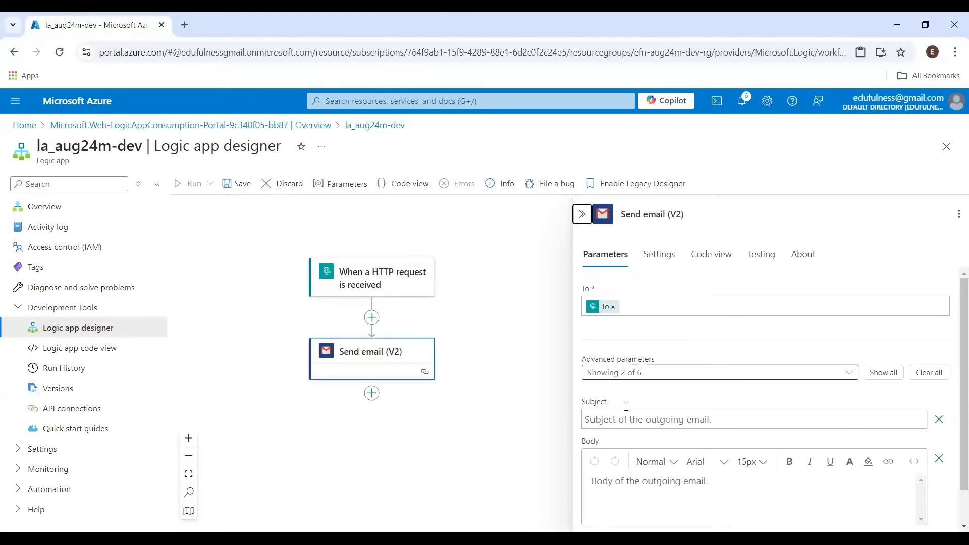
{"action": "left_click", "coordinate": [623, 420]}
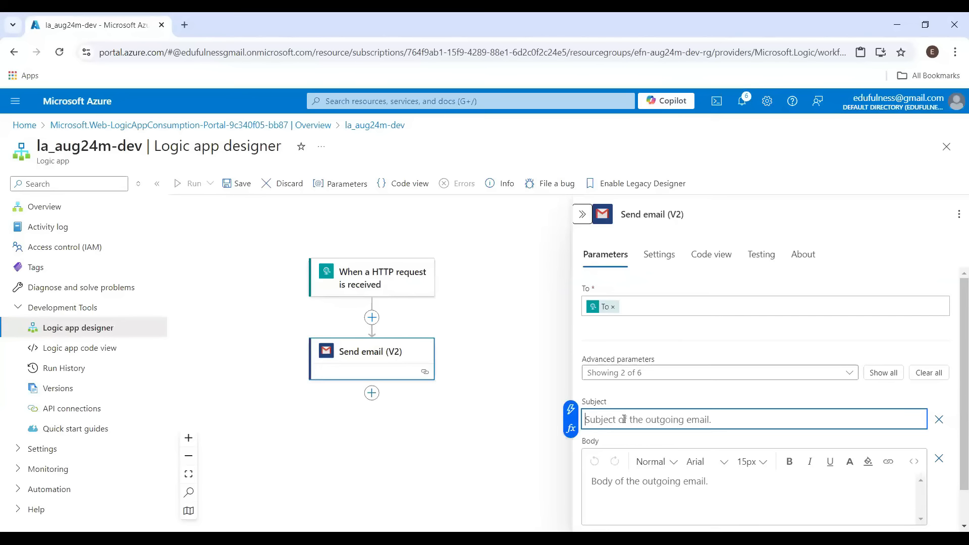
{"action": "left_click", "coordinate": [569, 428]}
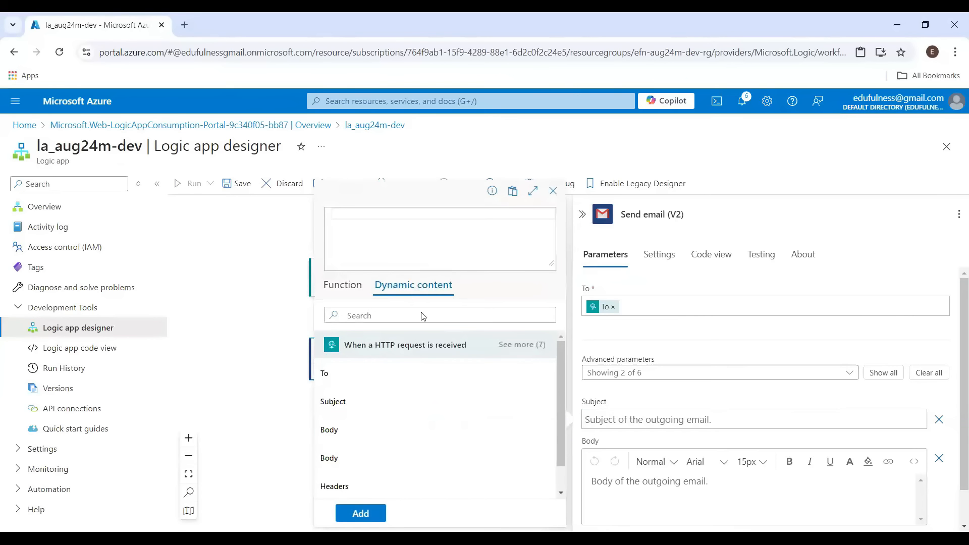
{"action": "left_click", "coordinate": [345, 410]}
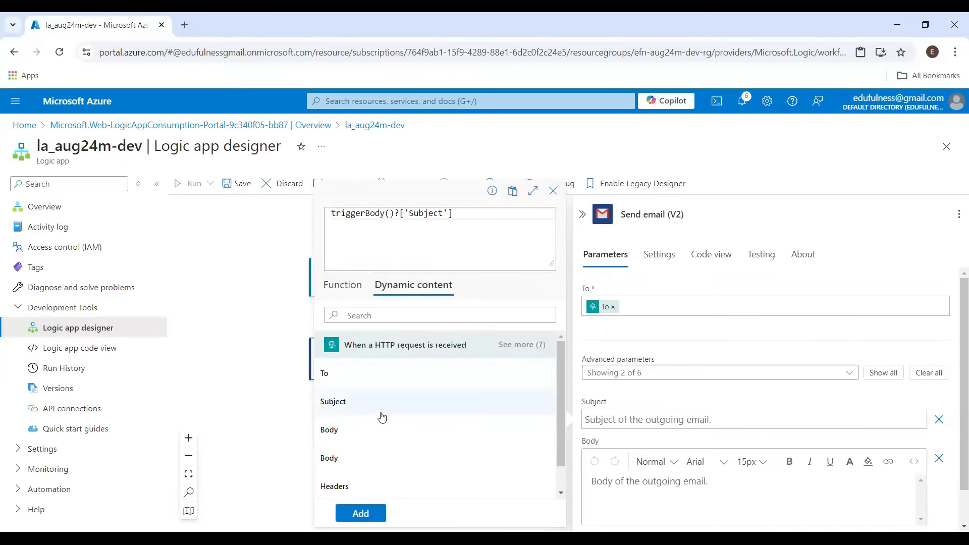
{"action": "left_click", "coordinate": [360, 514]}
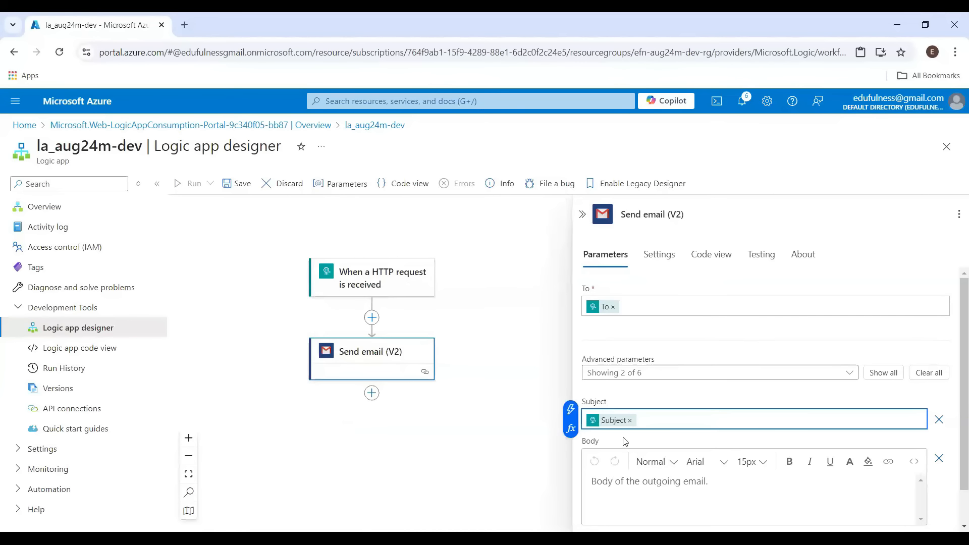
Set the email's Body field to the HTTP trigger's Body dynamic content
{"action": "scroll", "coordinate": [640, 457], "scroll_direction": "down", "scroll_amount": 1}
{"action": "left_click", "coordinate": [644, 460]}
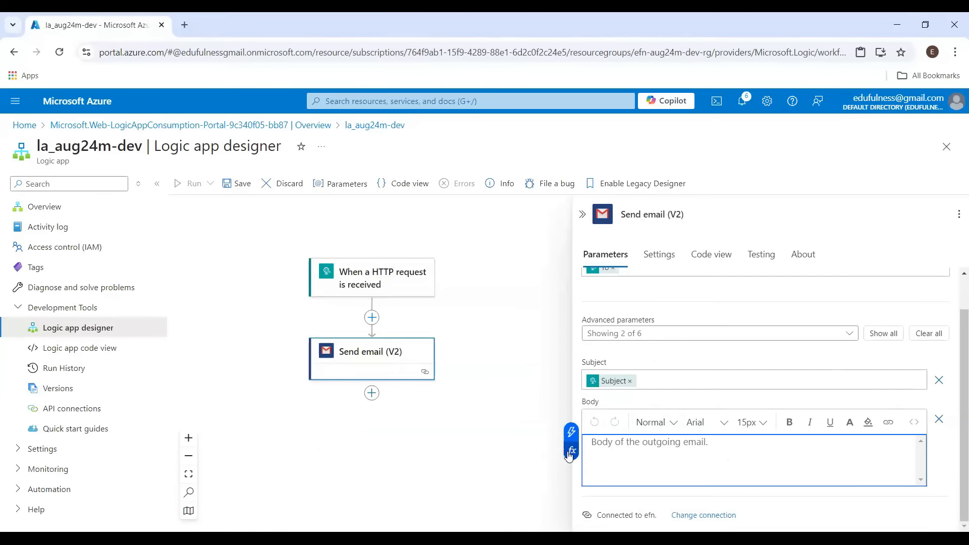
{"action": "left_click", "coordinate": [565, 457]}
{"action": "left_click", "coordinate": [406, 286]}
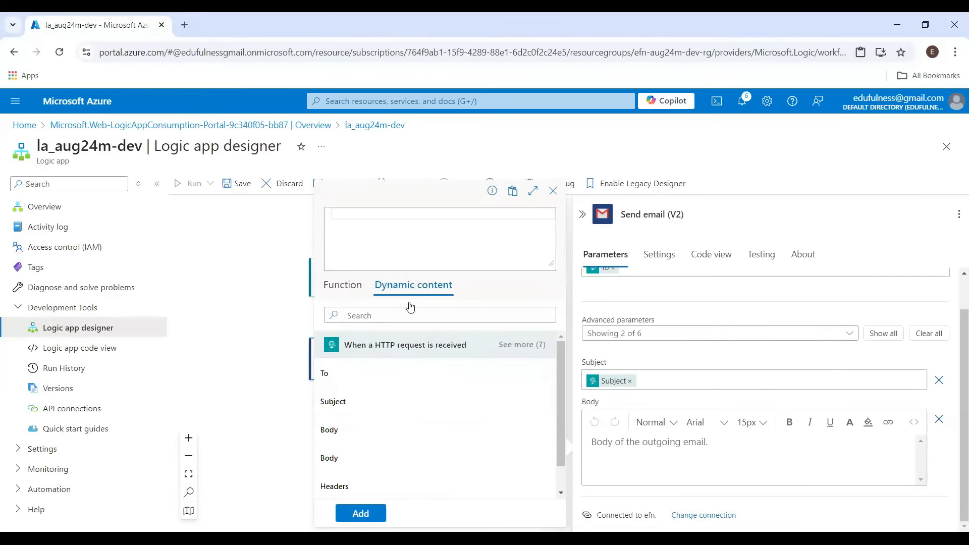
{"action": "left_click", "coordinate": [333, 430]}
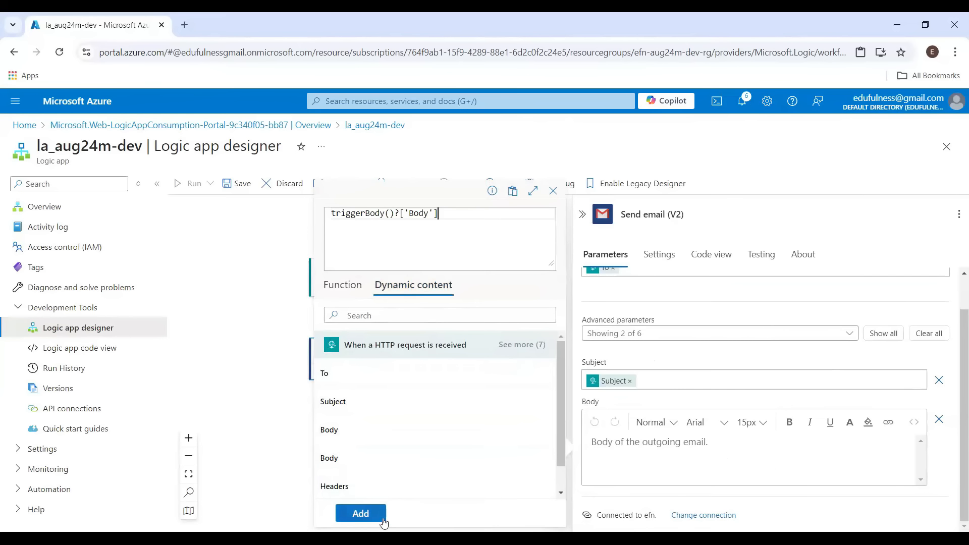
{"action": "left_click", "coordinate": [360, 513]}
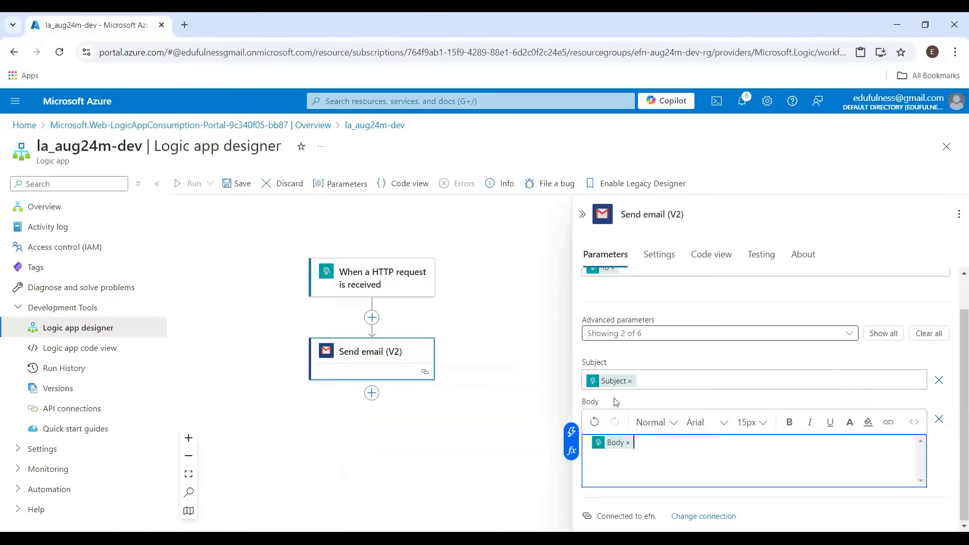
Save the logic app workflow
{"action": "left_click", "coordinate": [517, 339]}
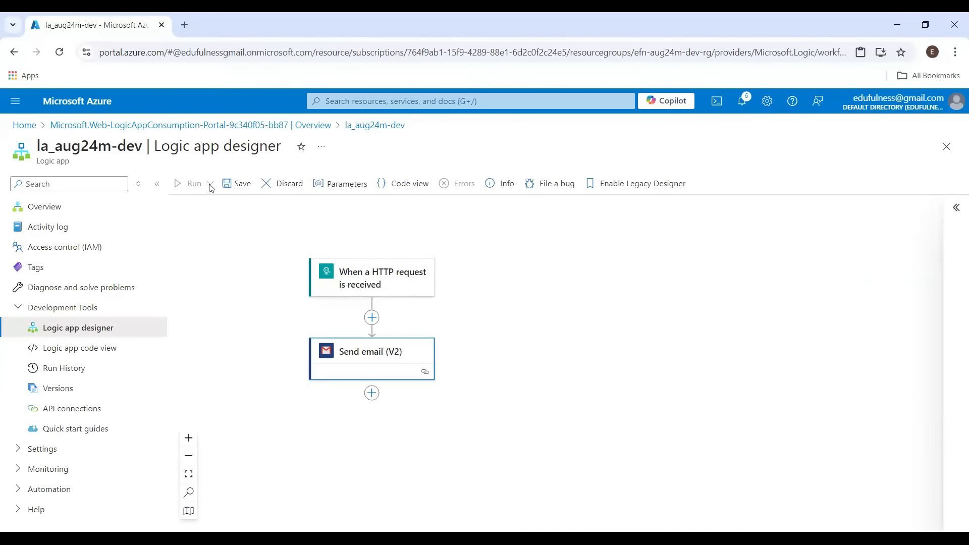
{"action": "left_click", "coordinate": [358, 273]}
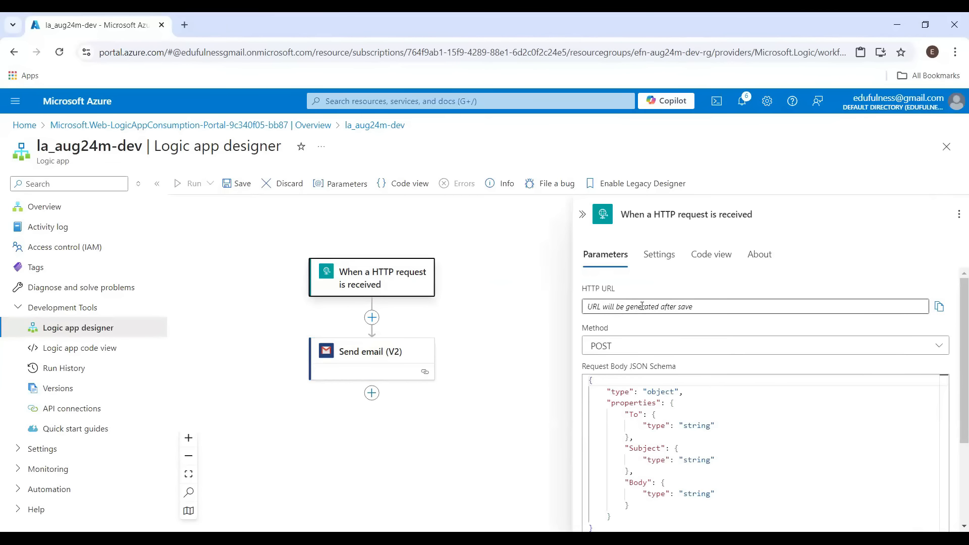
{"action": "left_click", "coordinate": [241, 185]}
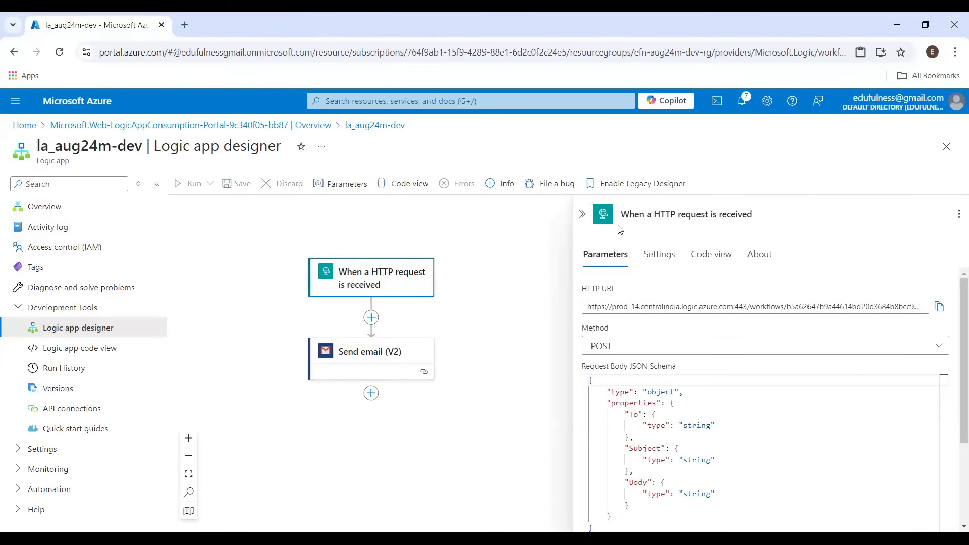
Open Run with payload for the logic app and paste a JSON body with empty To, Subject and Body fields
{"action": "left_click", "coordinate": [583, 214]}
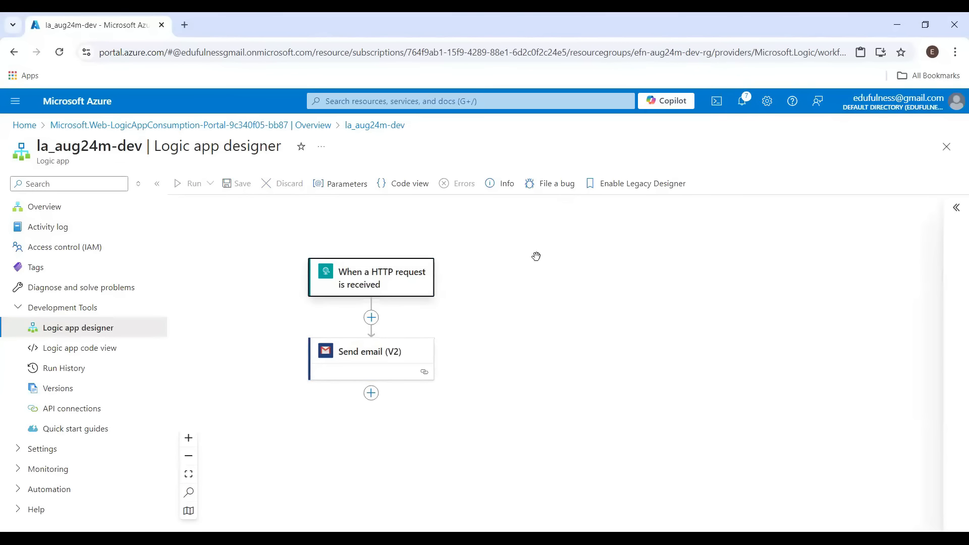
{"action": "left_click", "coordinate": [537, 257]}
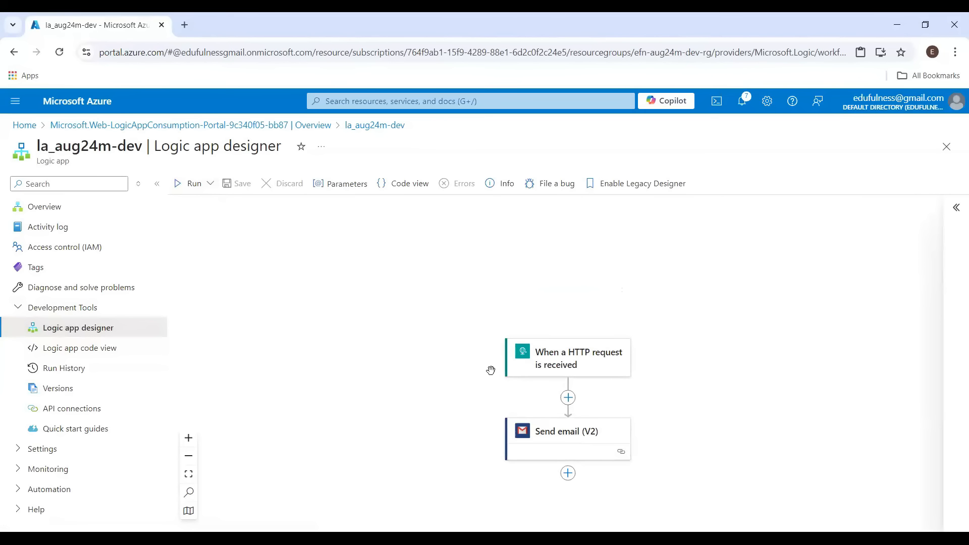
{"action": "left_click", "coordinate": [211, 185]}
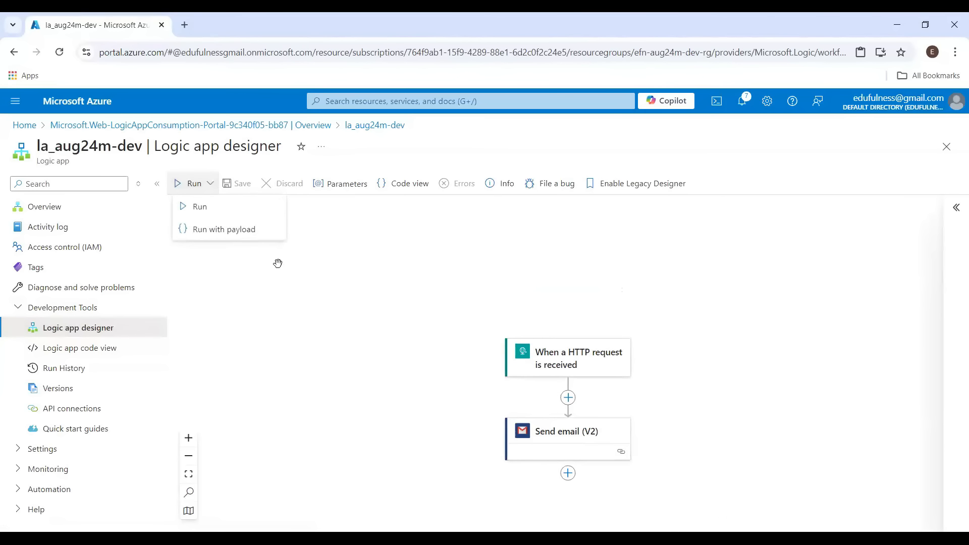
{"action": "left_click", "coordinate": [211, 230]}
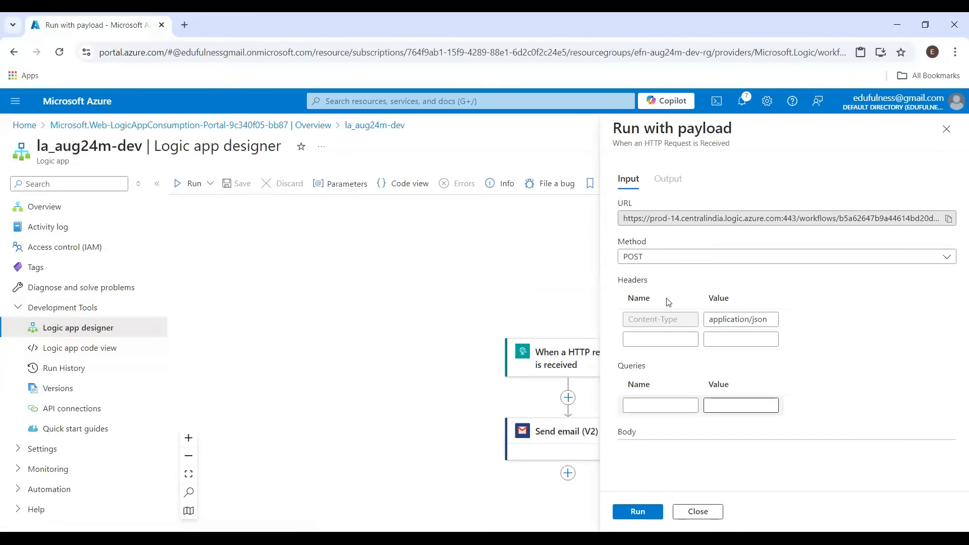
{"action": "scroll", "coordinate": [807, 366], "scroll_direction": "down", "scroll_amount": 2}
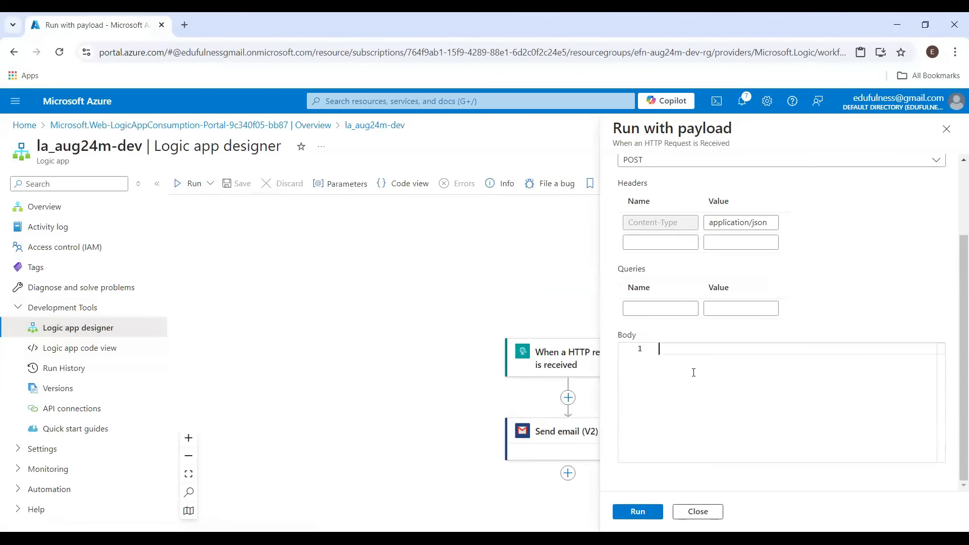
{"action": "left_click", "coordinate": [694, 374]}
{"action": "type", "text": "{     \"To\":\"\",     \"Subject\":\"\",     \"Body\":\"\" }"}
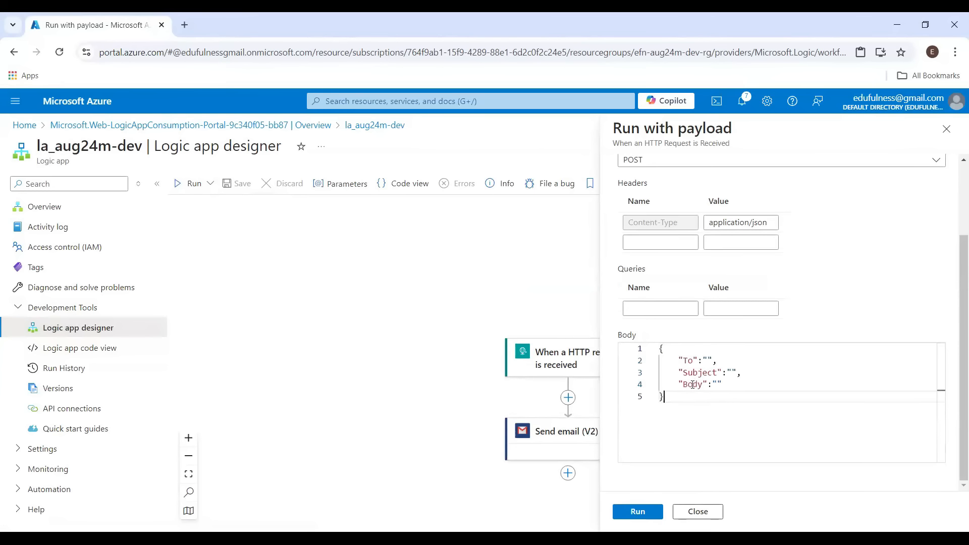
Open Gmail in a new tab, view the Sent folder, and open the second account's inbox in another tab
{"action": "left_click", "coordinate": [708, 360]}
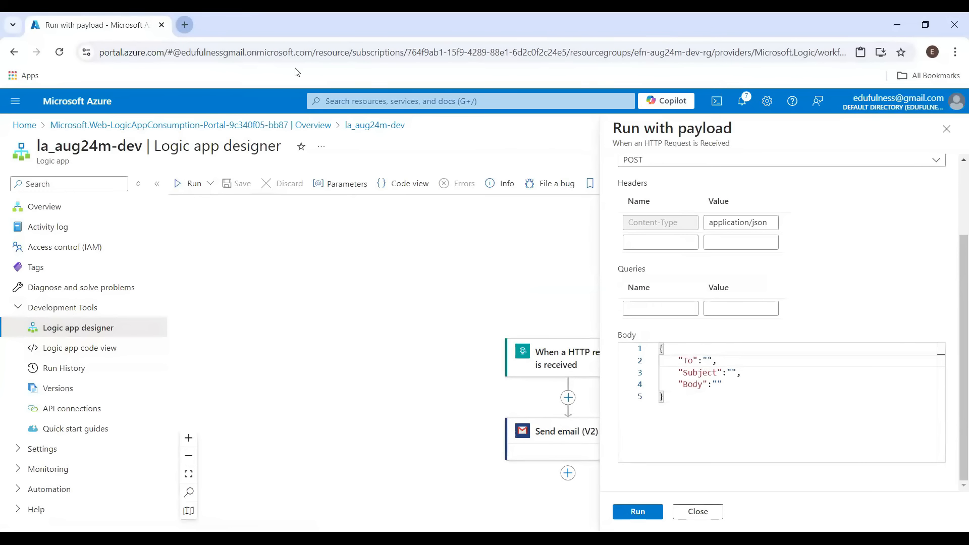
{"action": "key", "text": "ctrl+t"}
{"action": "type", "text": "ed"}
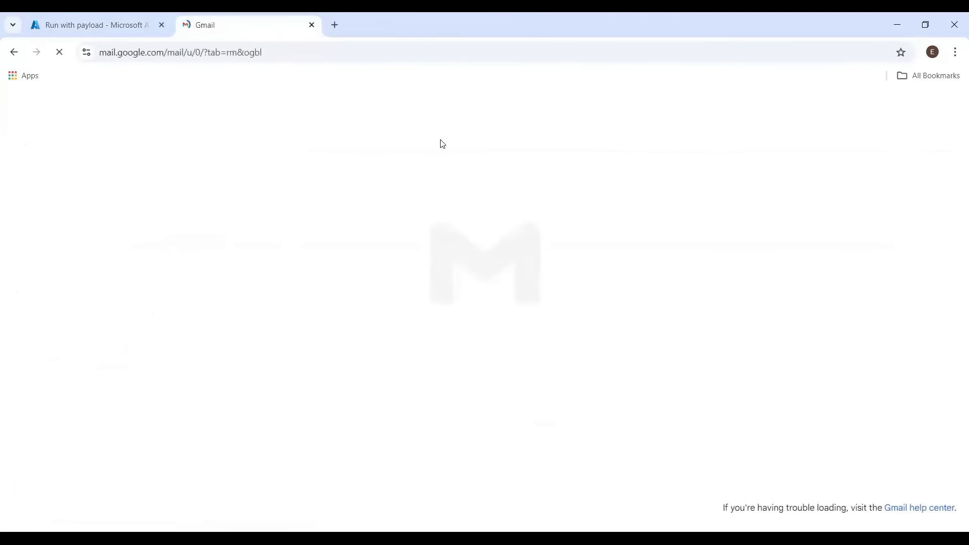
{"action": "left_click", "coordinate": [79, 21]}
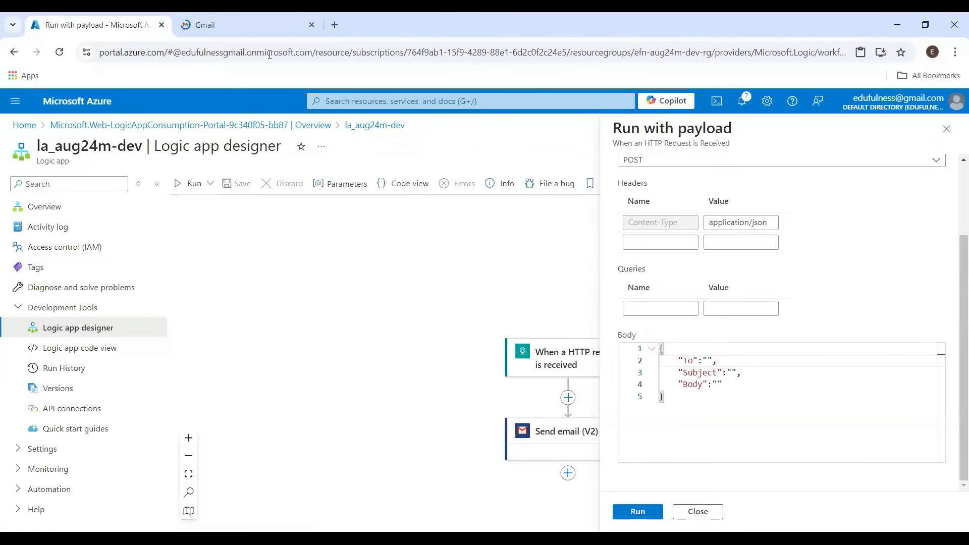
{"action": "left_click", "coordinate": [240, 22]}
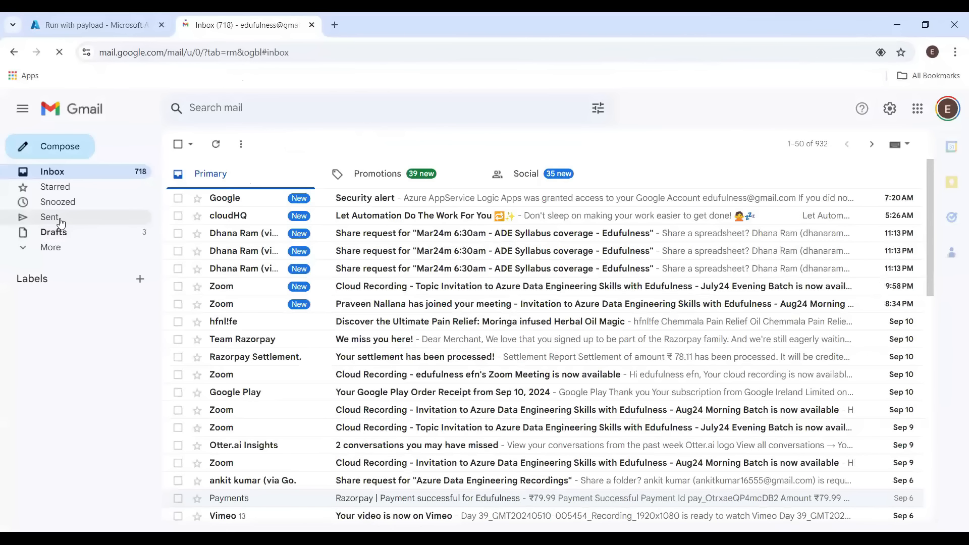
{"action": "left_click", "coordinate": [62, 223]}
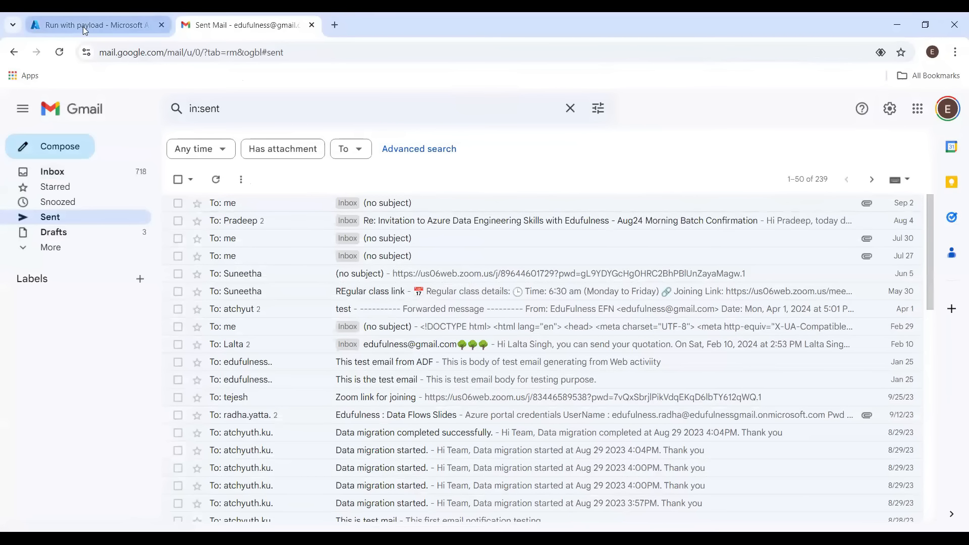
{"action": "mouse_move", "coordinate": [90, 25]}
{"action": "left_click", "coordinate": [333, 26]}
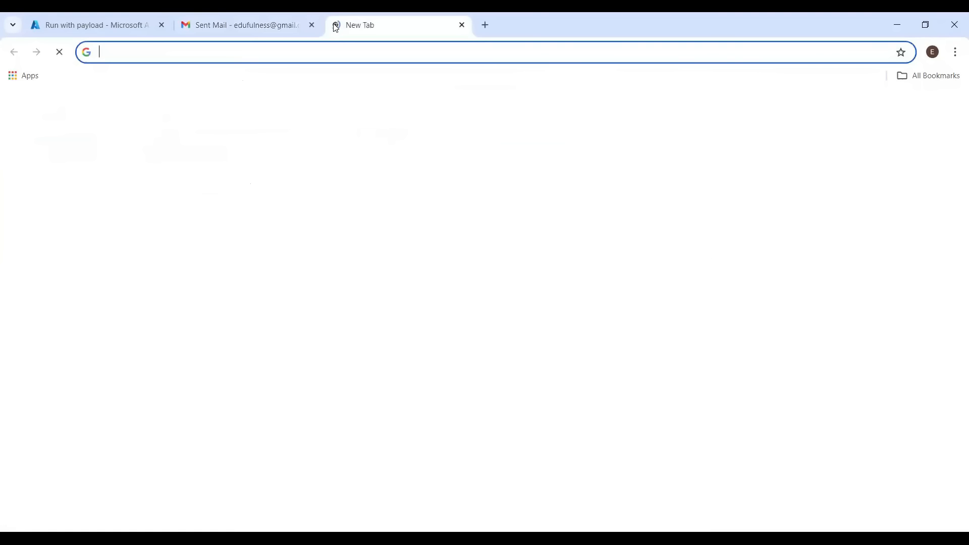
{"action": "left_click", "coordinate": [259, 24]}
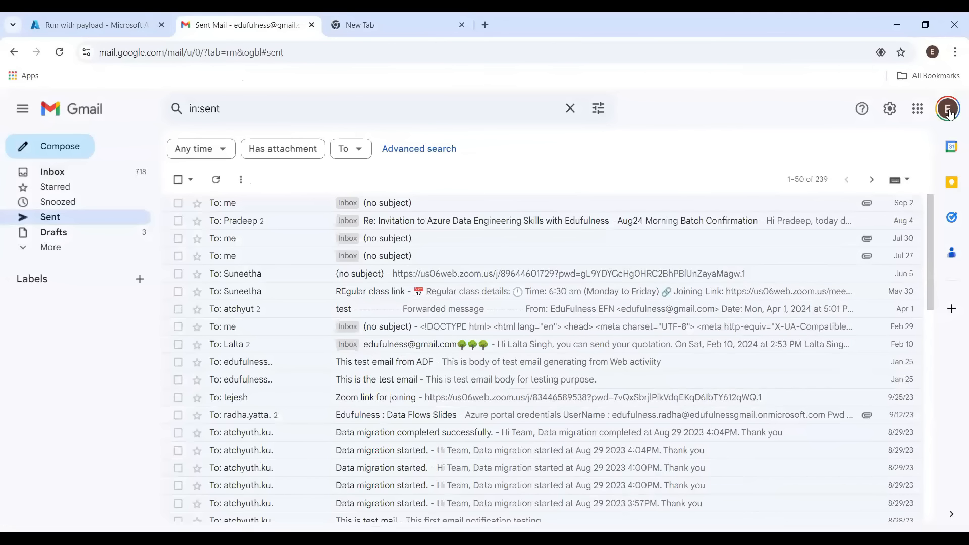
{"action": "left_click", "coordinate": [947, 112]}
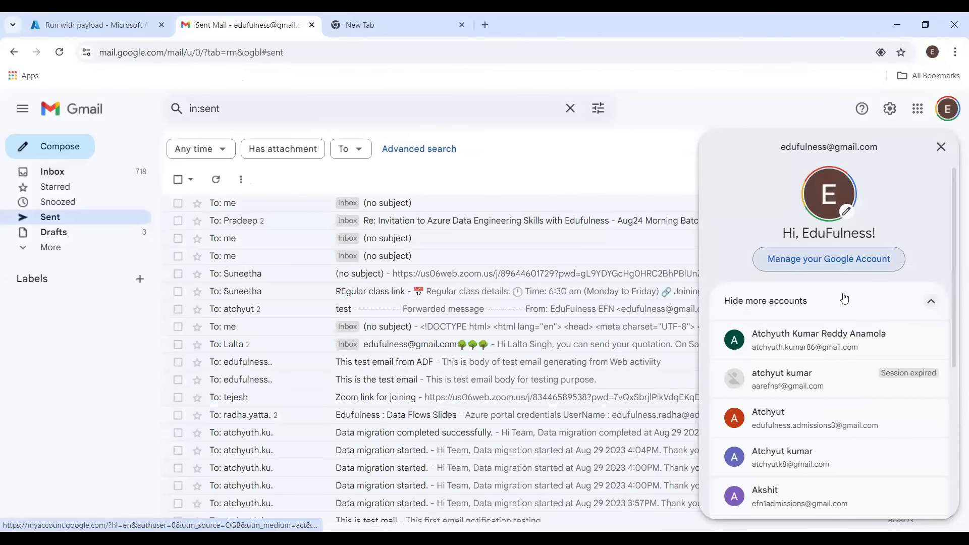
{"action": "left_click", "coordinate": [811, 348]}
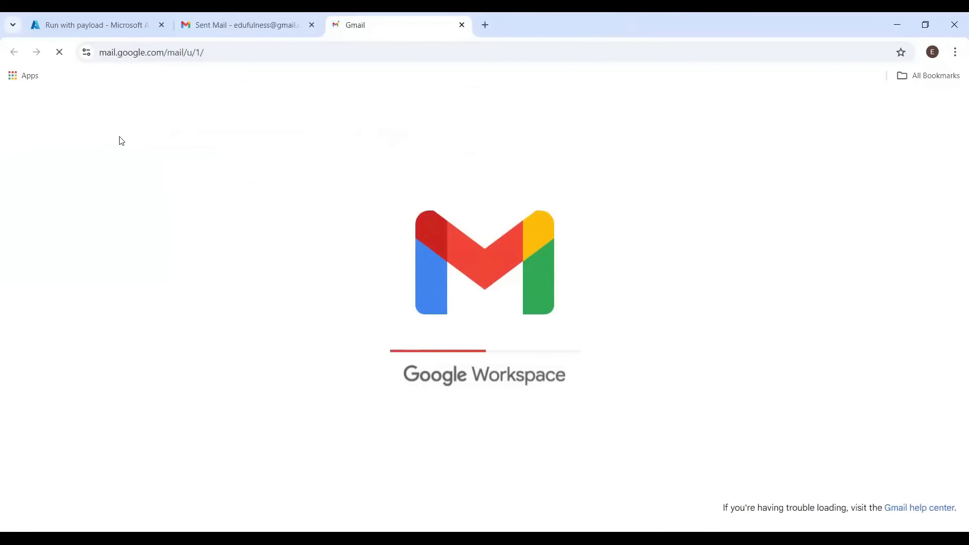
{"action": "left_click", "coordinate": [207, 28]}
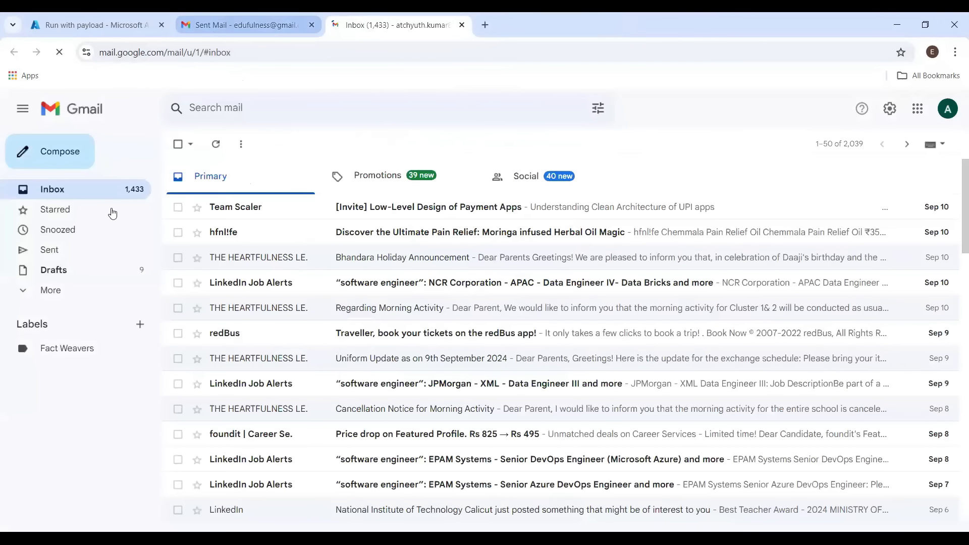
{"action": "left_click", "coordinate": [91, 25]}
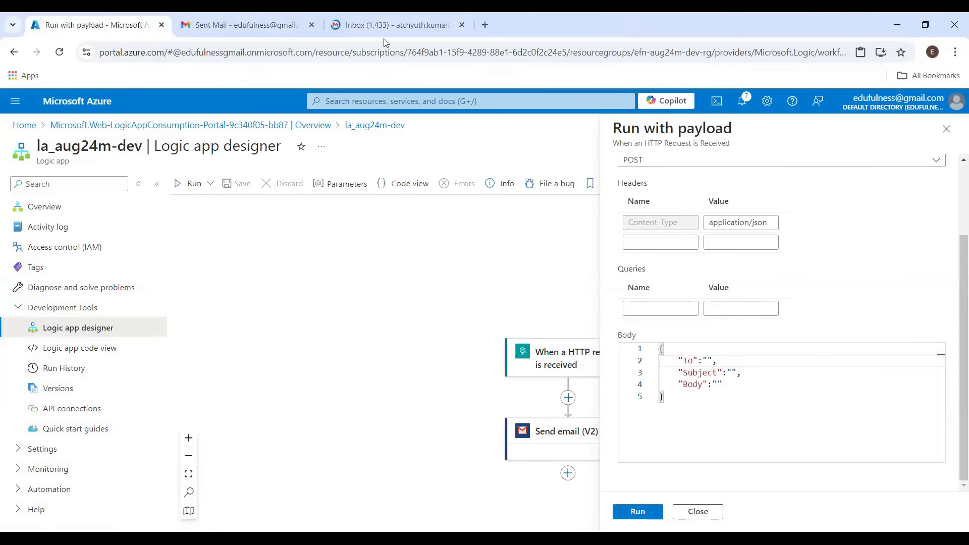
Copy the second Gmail account's e-mail address and paste it as the payload's To value
{"action": "left_click", "coordinate": [386, 26]}
{"action": "left_click", "coordinate": [941, 116]}
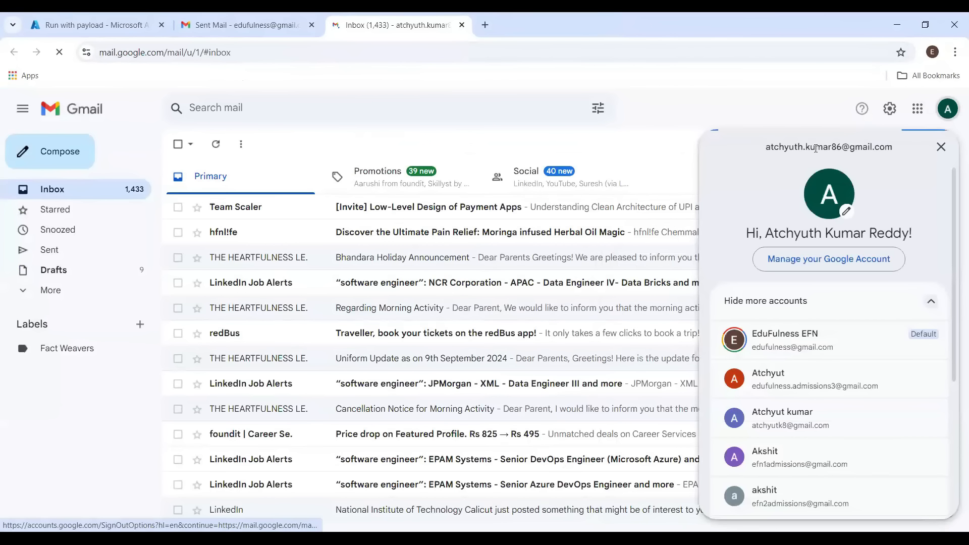
{"action": "triple_click", "coordinate": [820, 149]}
{"action": "key", "text": "ctrl+c"}
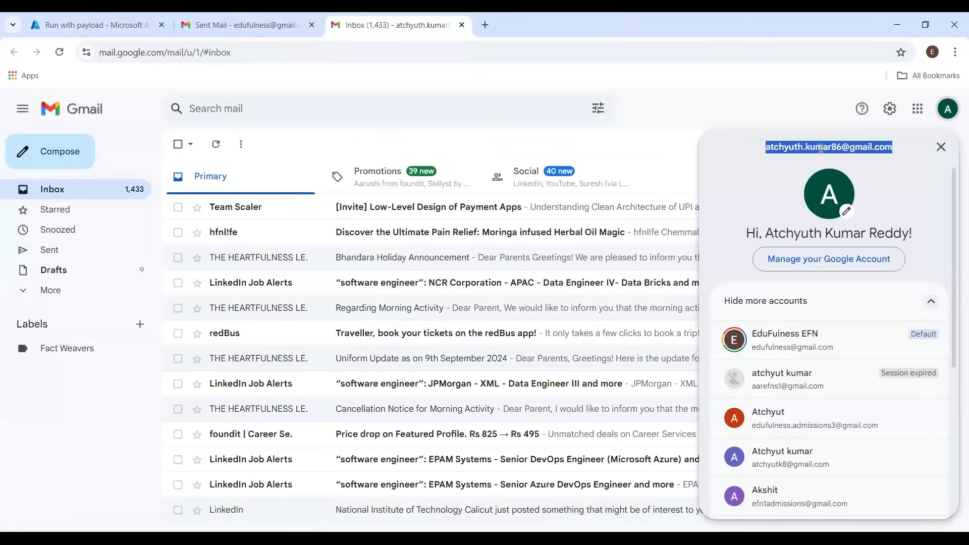
{"action": "left_click", "coordinate": [63, 23]}
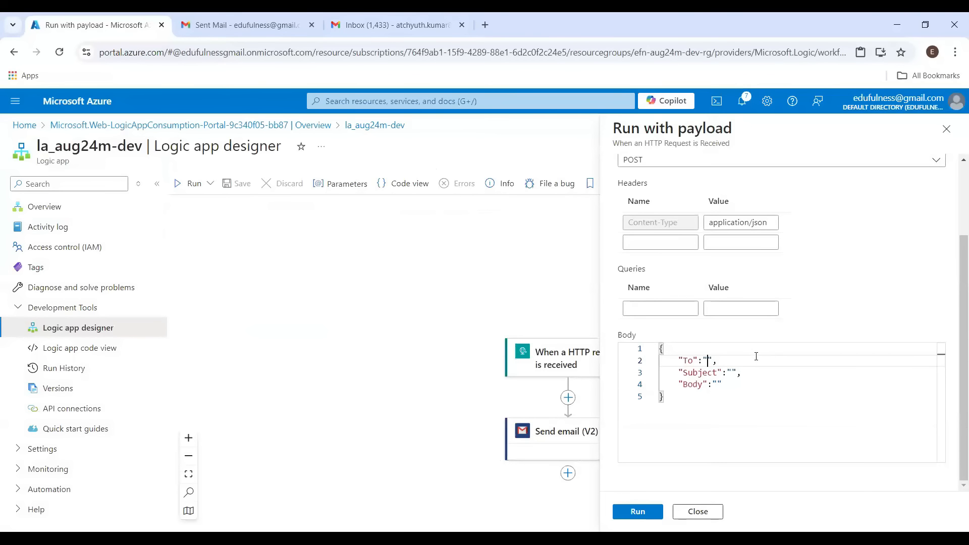
{"action": "key", "text": "ctrl+v"}
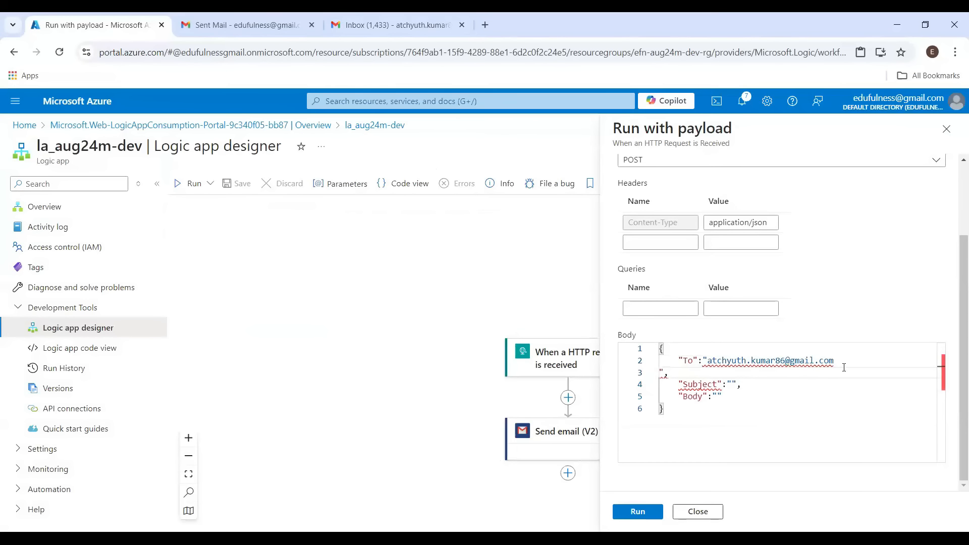
{"action": "left_click", "coordinate": [848, 361]}
{"action": "key", "text": "Delete"}
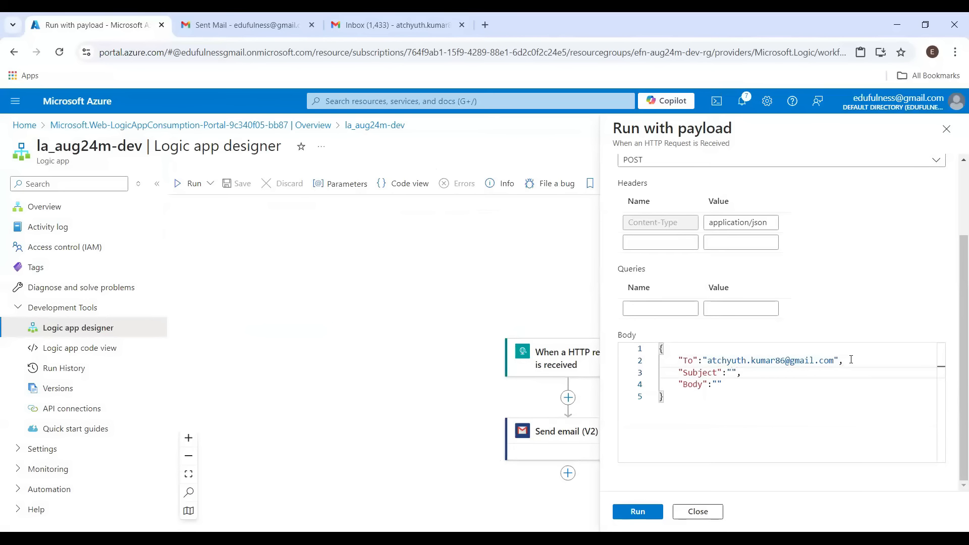
Set the payload's Subject to "Email from logic app" and Body to "Sending email from logic app"
{"action": "type", "text": "ail for"}
{"action": "key", "text": "BackSpace"}
{"action": "key", "text": "BackSpace"}
{"action": "type", "text": "rom logic a"}
{"action": "key", "text": "Down"}
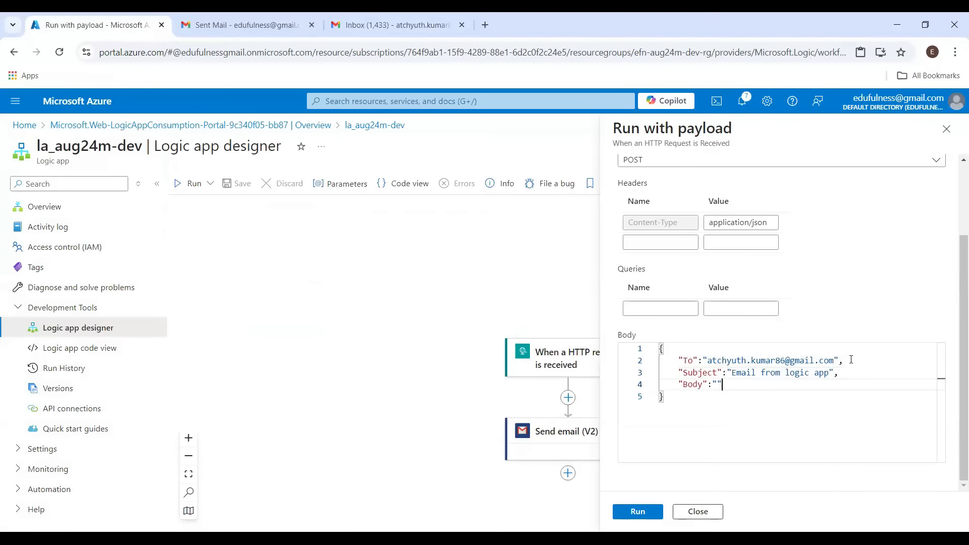
{"action": "type", "text": "Sending email from logic app"}
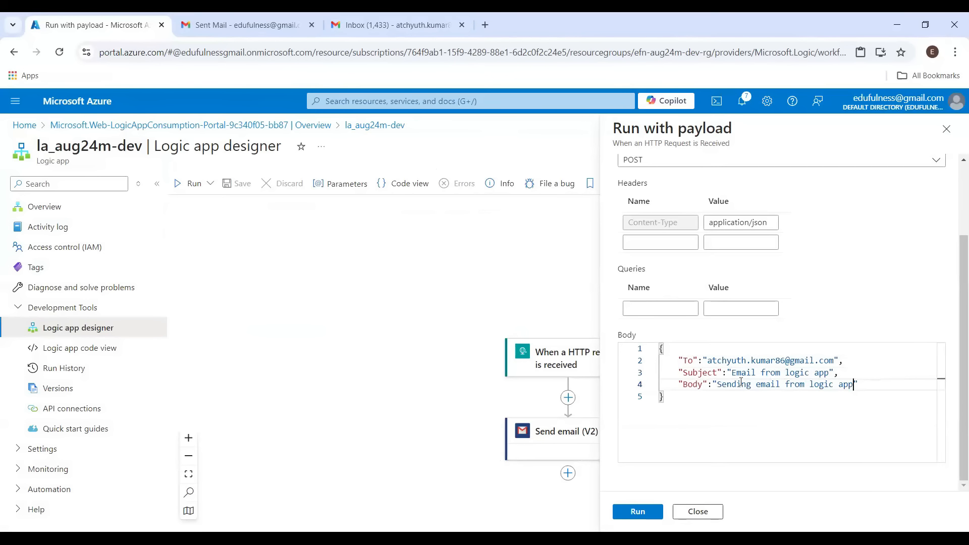
Run the logic app with the prepared payload
{"action": "left_click", "coordinate": [239, 25]}
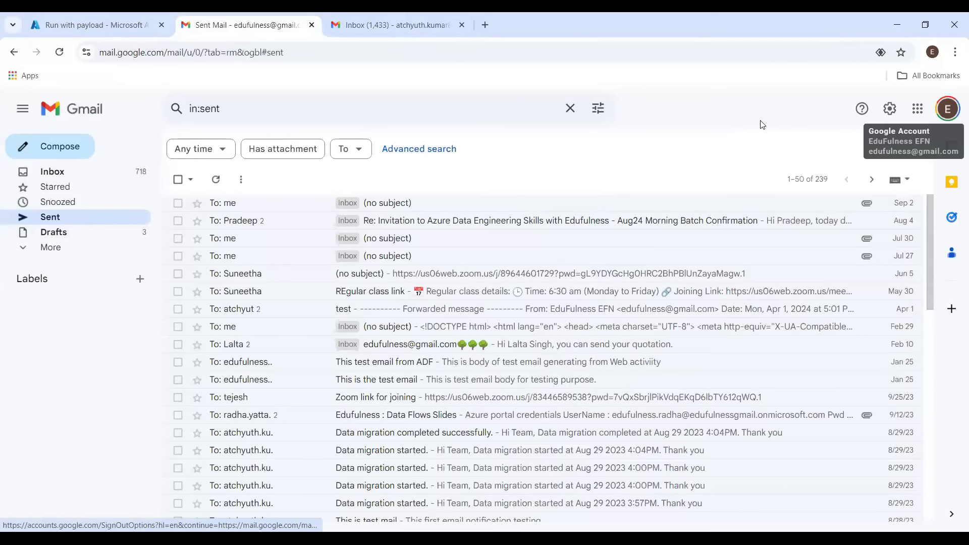
{"action": "left_click", "coordinate": [383, 30]}
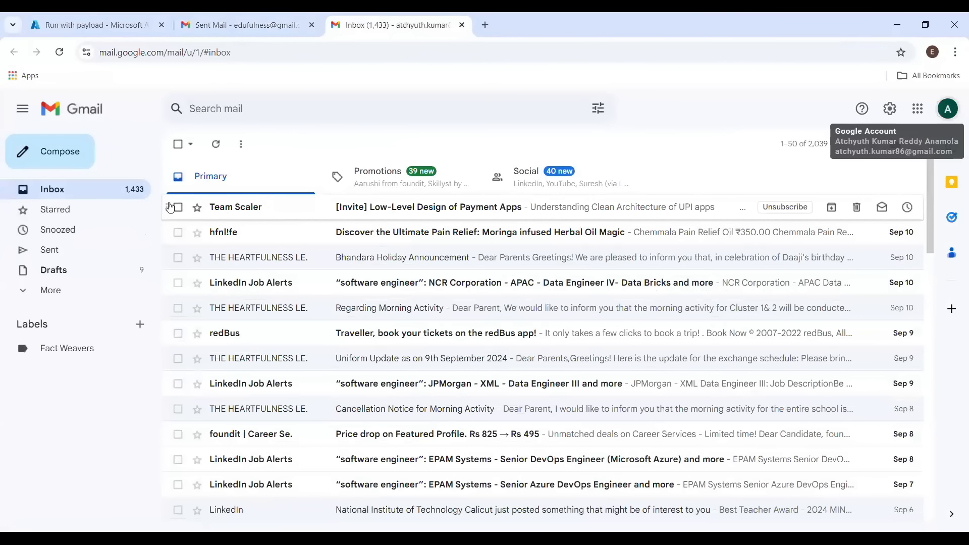
{"action": "left_click", "coordinate": [115, 25]}
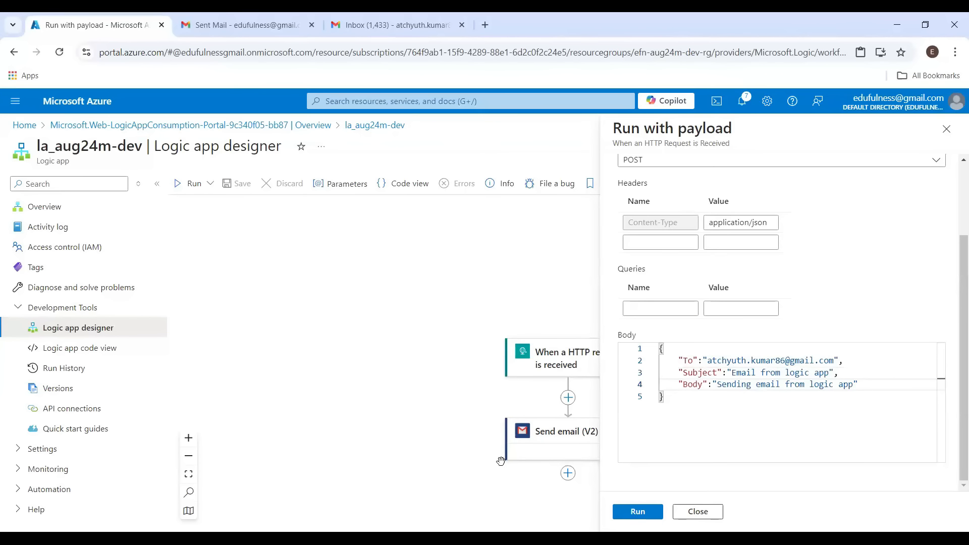
{"action": "left_click", "coordinate": [628, 511]}
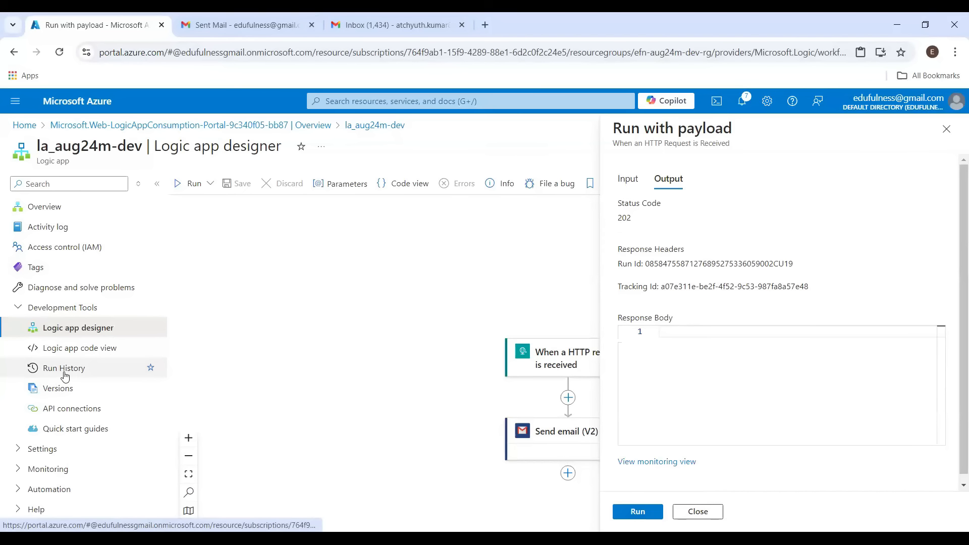
Check the logic app's run history and reload both Gmail tabs
{"action": "left_click", "coordinate": [66, 374]}
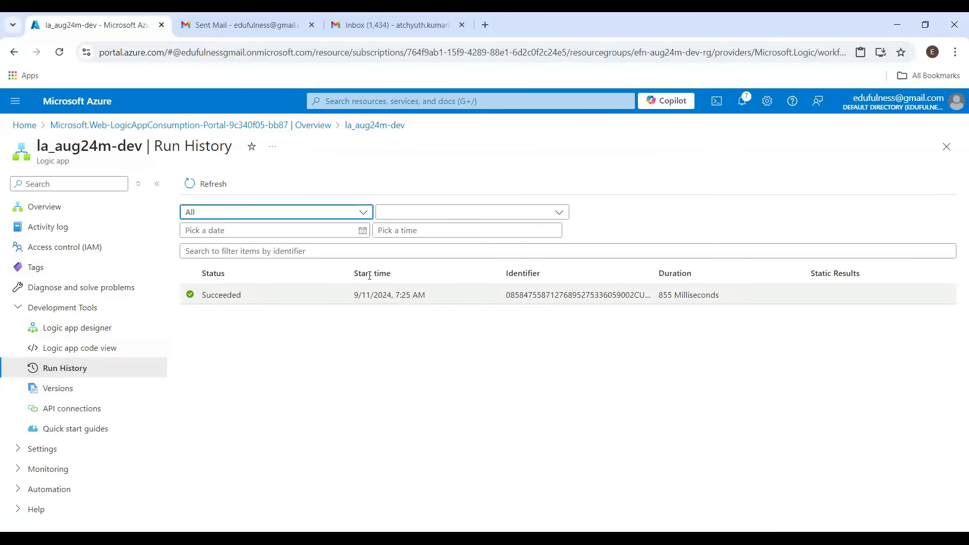
{"action": "left_click", "coordinate": [225, 20]}
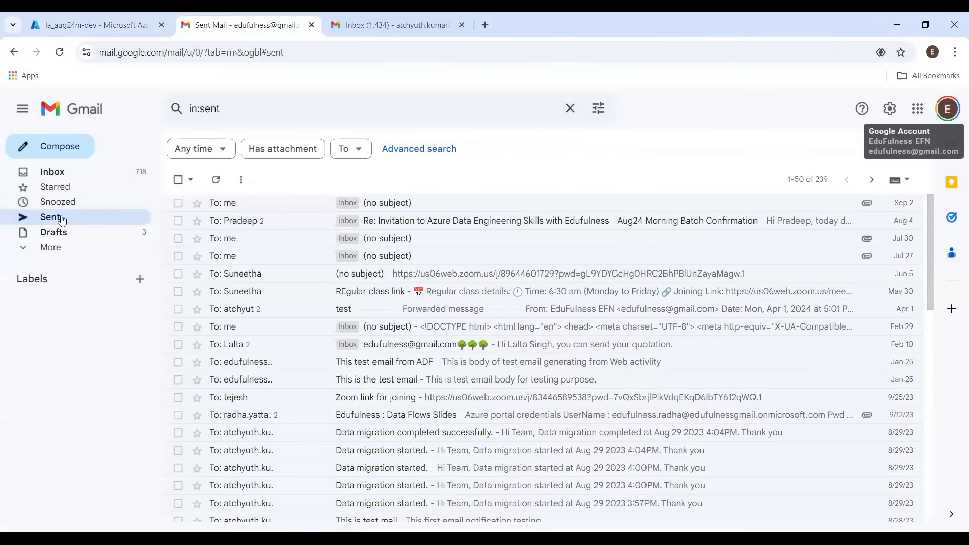
{"action": "left_click", "coordinate": [61, 56]}
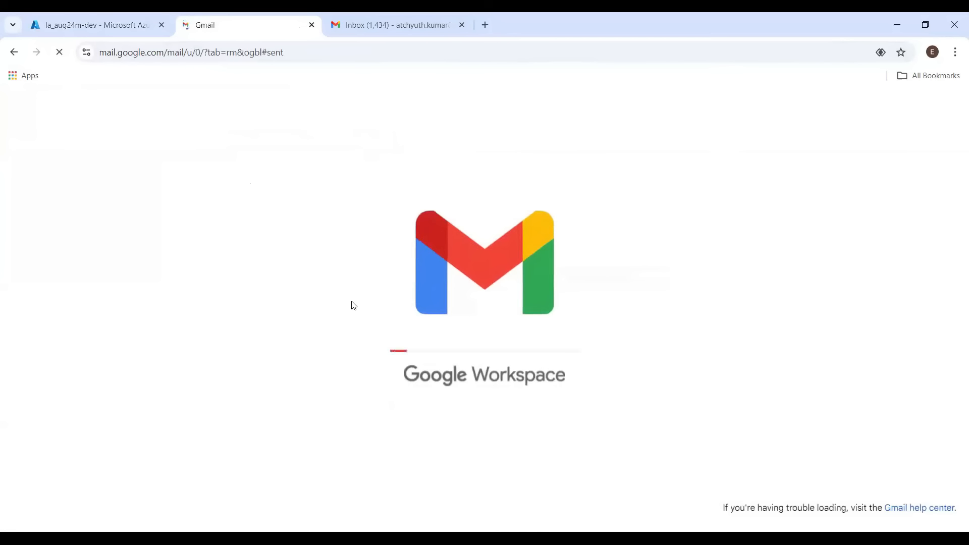
{"action": "left_click", "coordinate": [381, 26]}
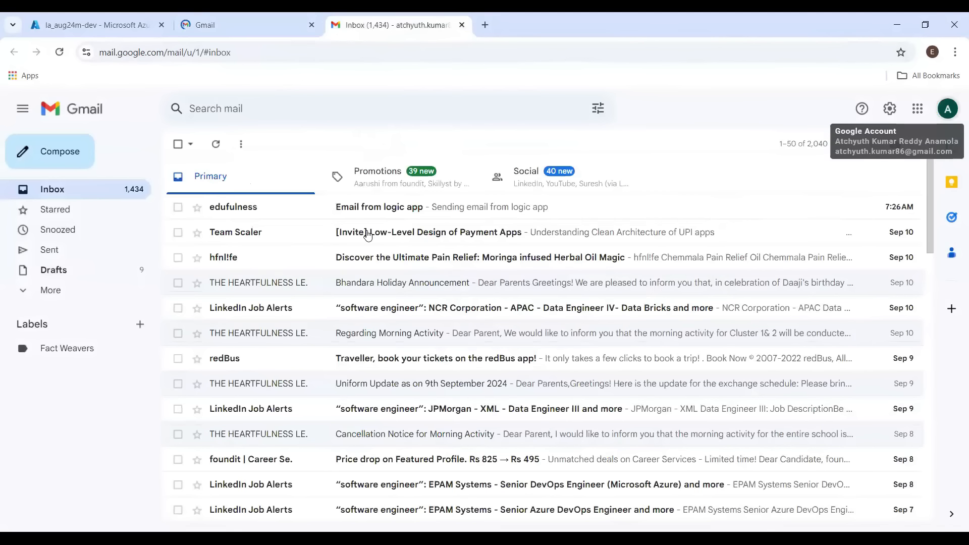
Open the "Email from logic app" message in the recipient inbox and inspect its sender and recipient details
{"action": "left_click", "coordinate": [353, 208]}
{"action": "left_click", "coordinate": [232, 221]}
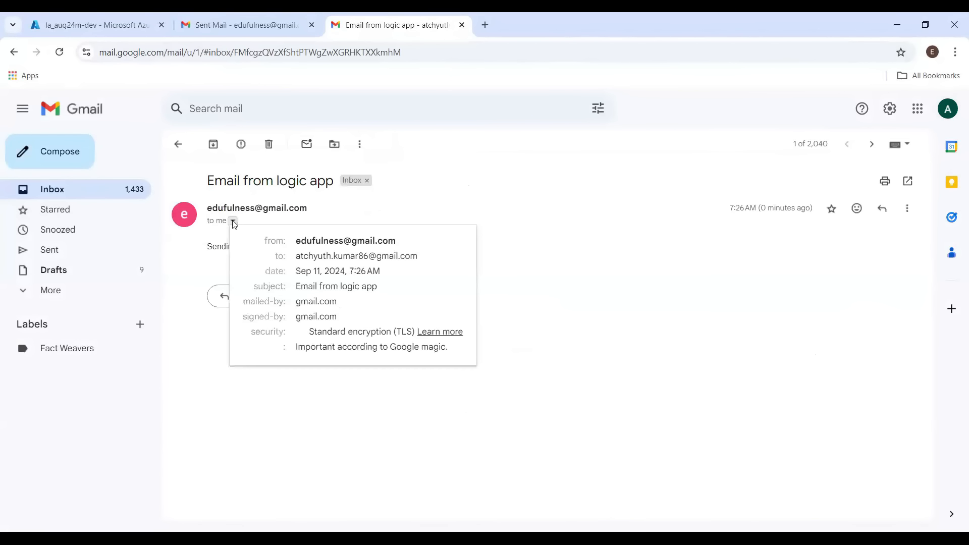
{"action": "triple_click", "coordinate": [329, 240]}
{"action": "mouse_move", "coordinate": [329, 240]}
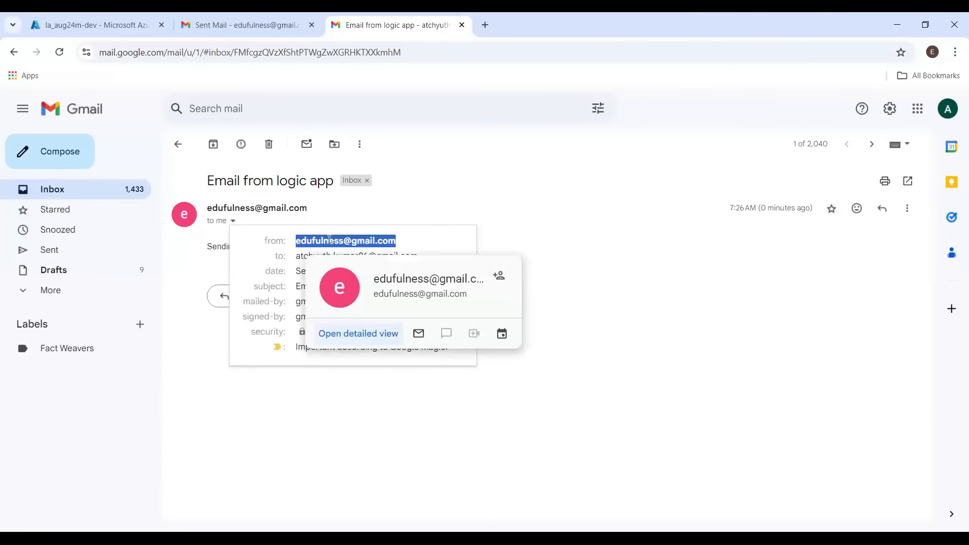
{"action": "left_click", "coordinate": [291, 261]}
{"action": "triple_click", "coordinate": [315, 260]}
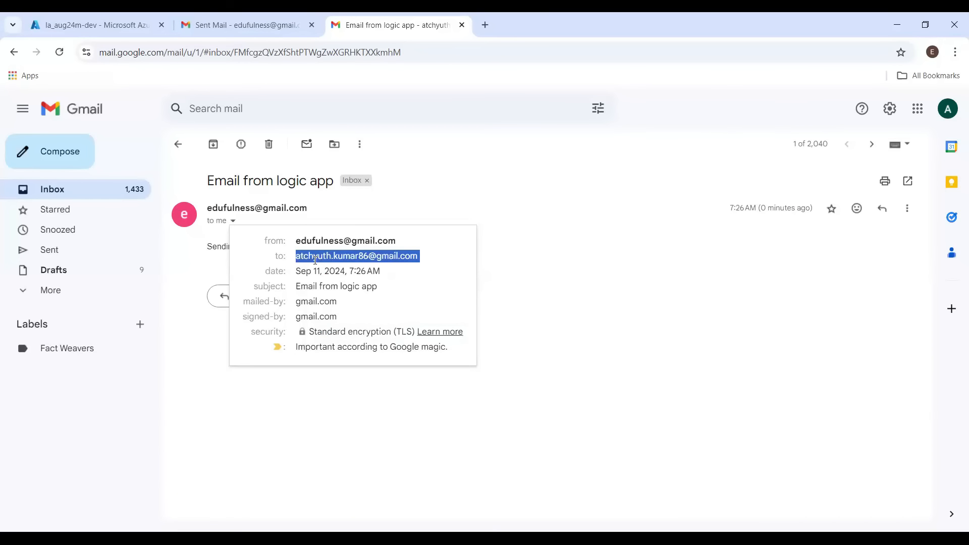
Review the received and sent "Email from logic app" messages in both mailboxes, then return to the logic app designer
{"action": "mouse_move", "coordinate": [315, 261]}
{"action": "left_click", "coordinate": [582, 258]}
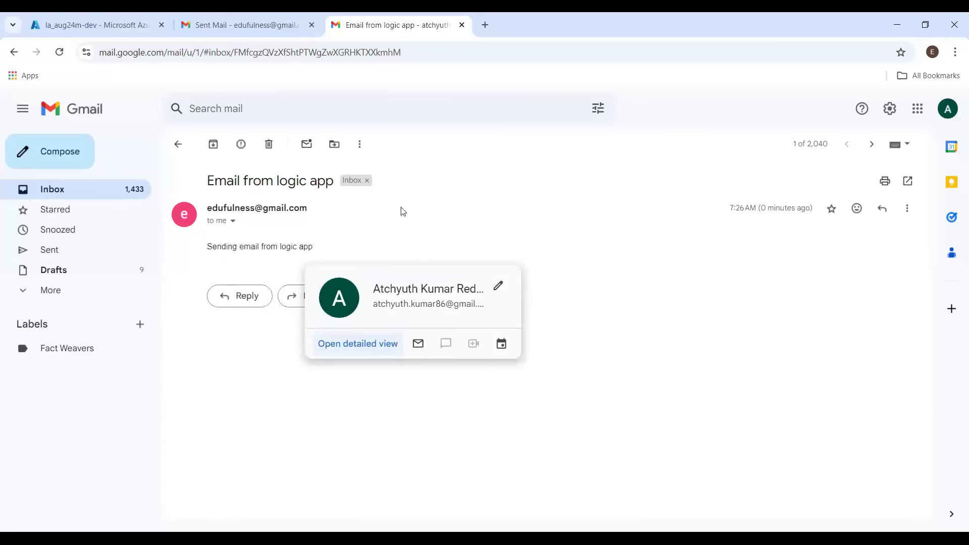
{"action": "triple_click", "coordinate": [274, 181]}
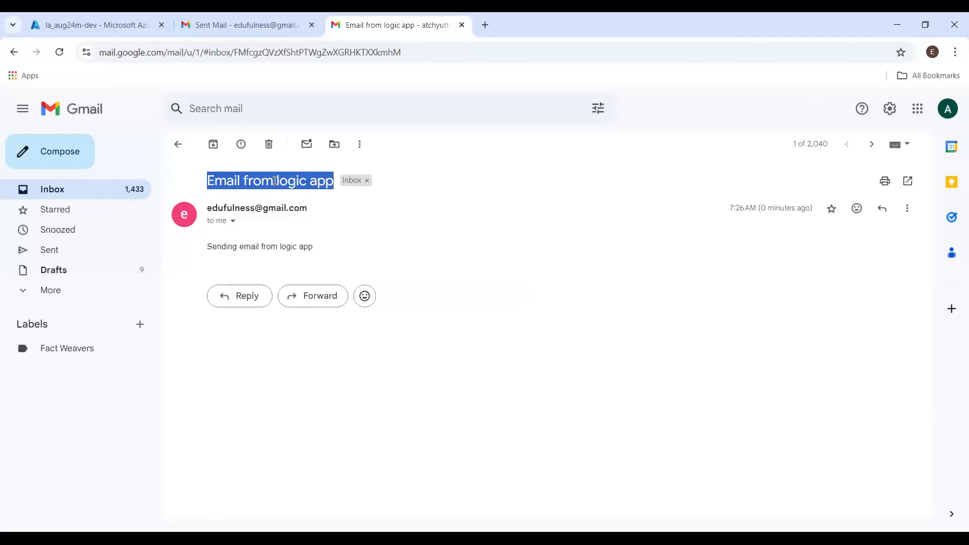
{"action": "triple_click", "coordinate": [259, 248]}
{"action": "left_click", "coordinate": [238, 25]}
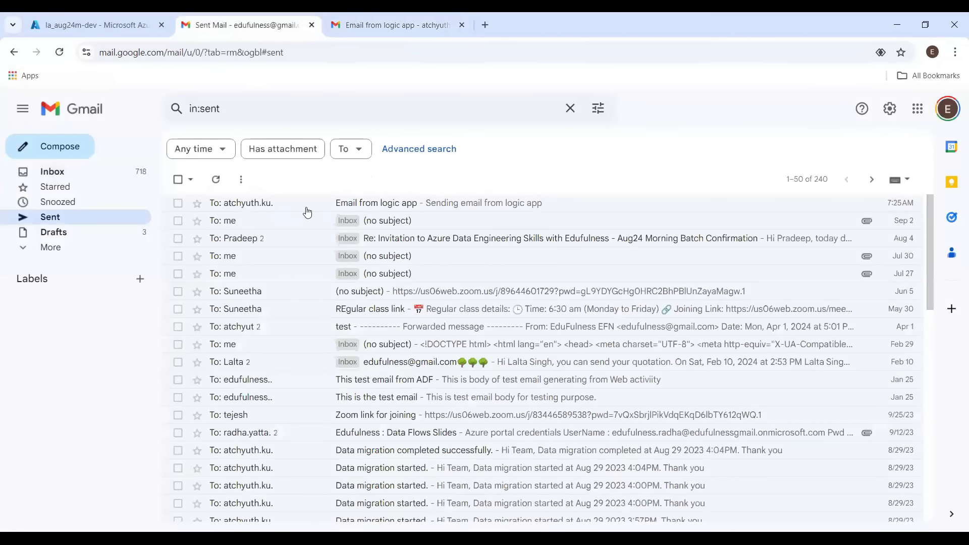
{"action": "left_click", "coordinate": [463, 208]}
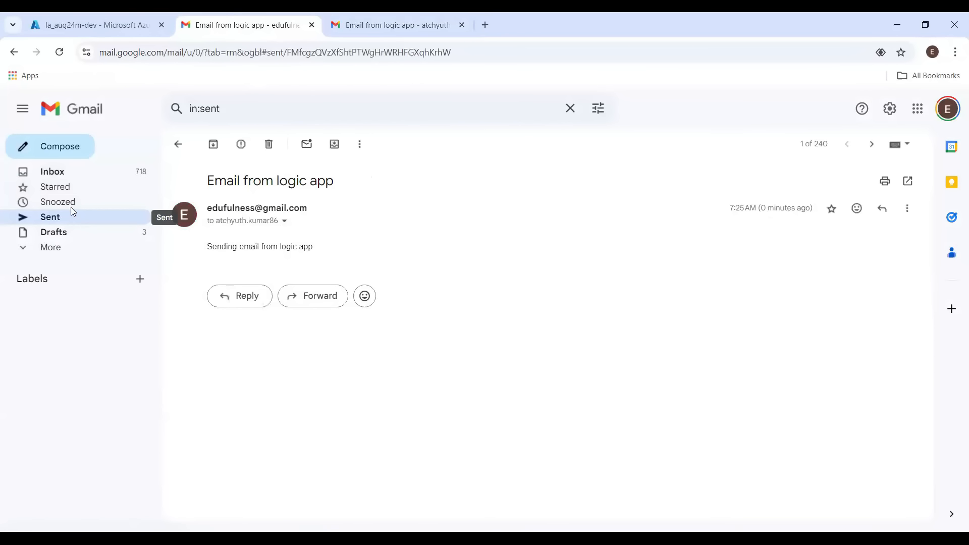
{"action": "left_click", "coordinate": [96, 24]}
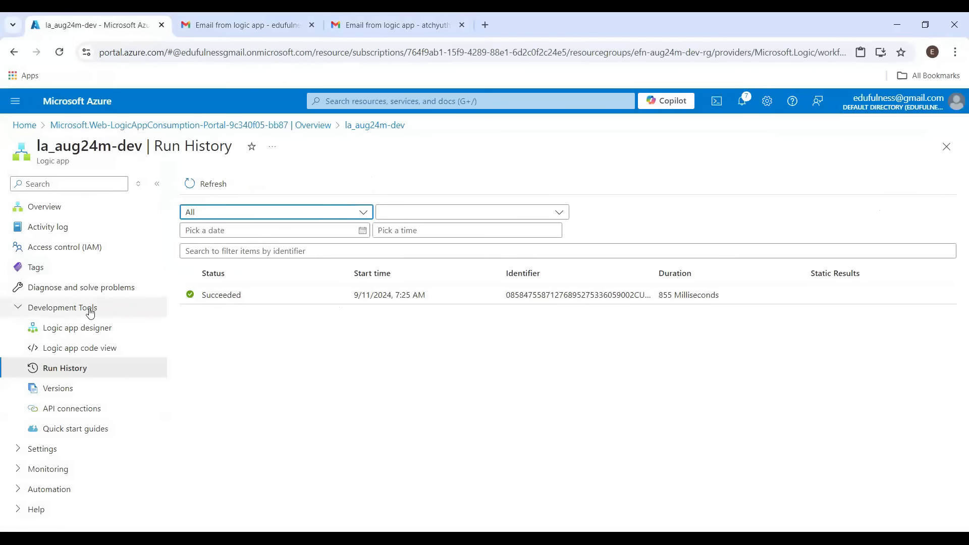
{"action": "left_click", "coordinate": [91, 328]}
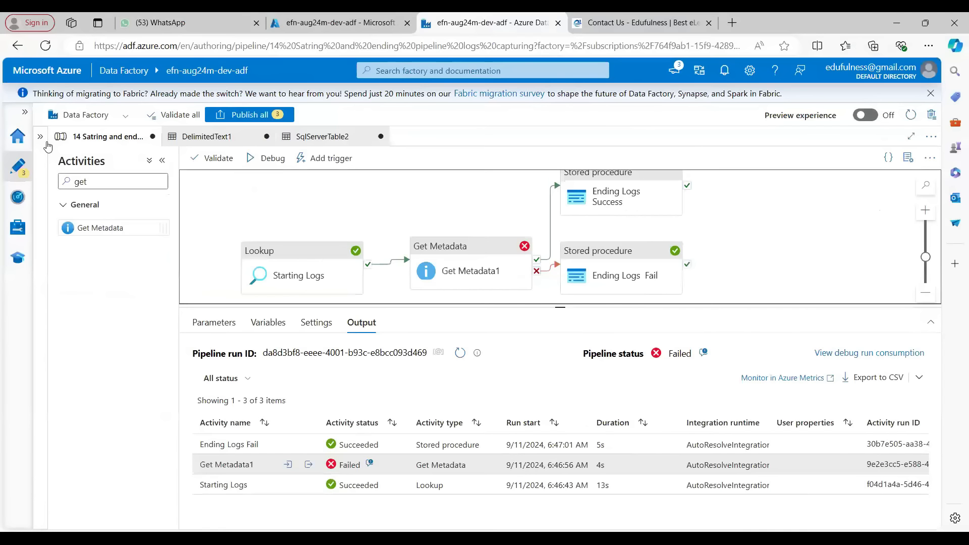
Create a new pipeline in the data factory's authoring workspace
{"action": "left_click", "coordinate": [43, 142]}
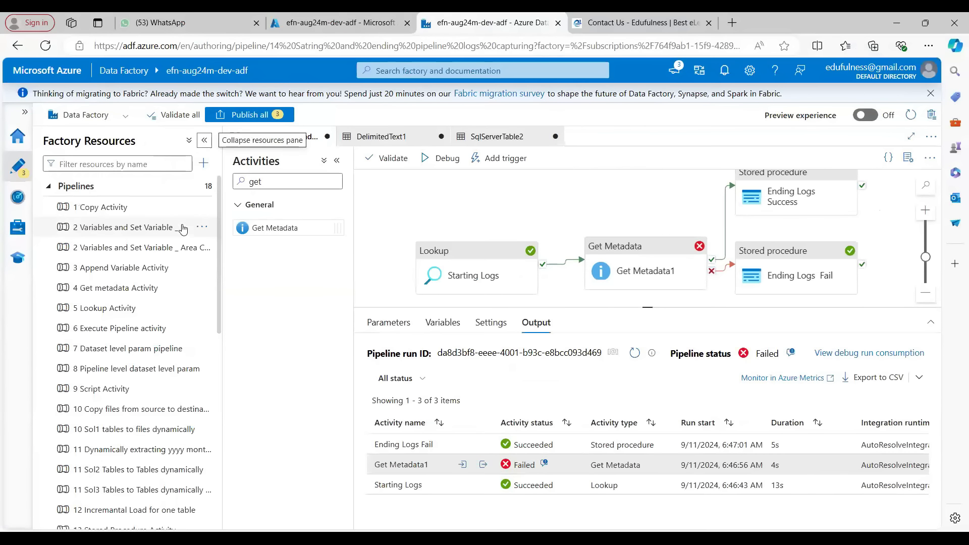
{"action": "left_click", "coordinate": [204, 162]}
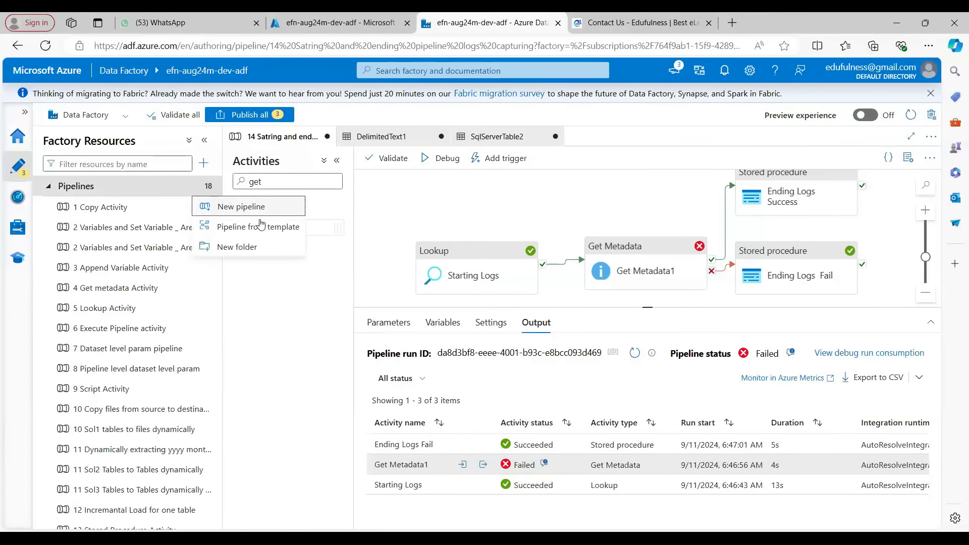
{"action": "left_click", "coordinate": [237, 210]}
{"action": "left_click", "coordinate": [203, 142]}
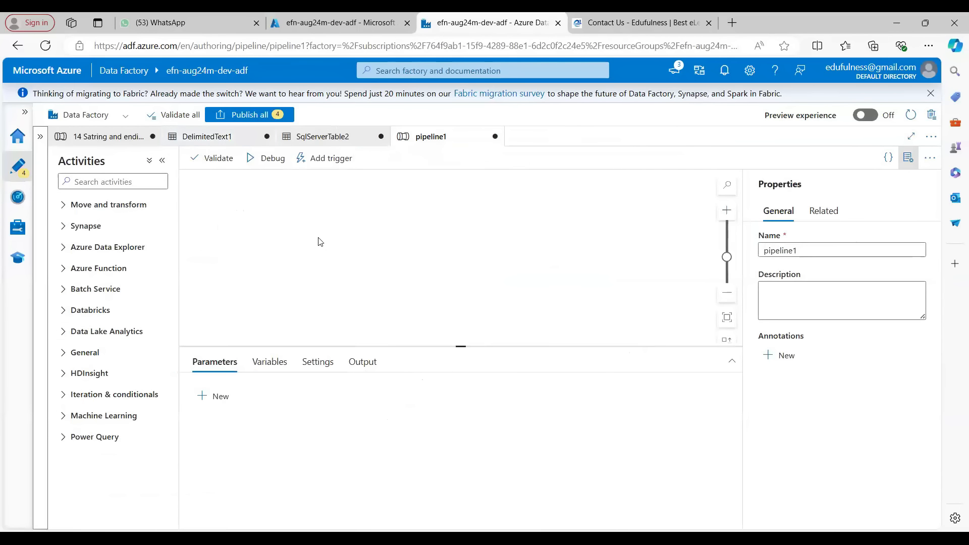
Add a Web activity from the General activities onto the new pipeline's canvas
{"action": "left_click", "coordinate": [85, 353]}
{"action": "scroll", "coordinate": [106, 424], "scroll_direction": "down", "scroll_amount": 3}
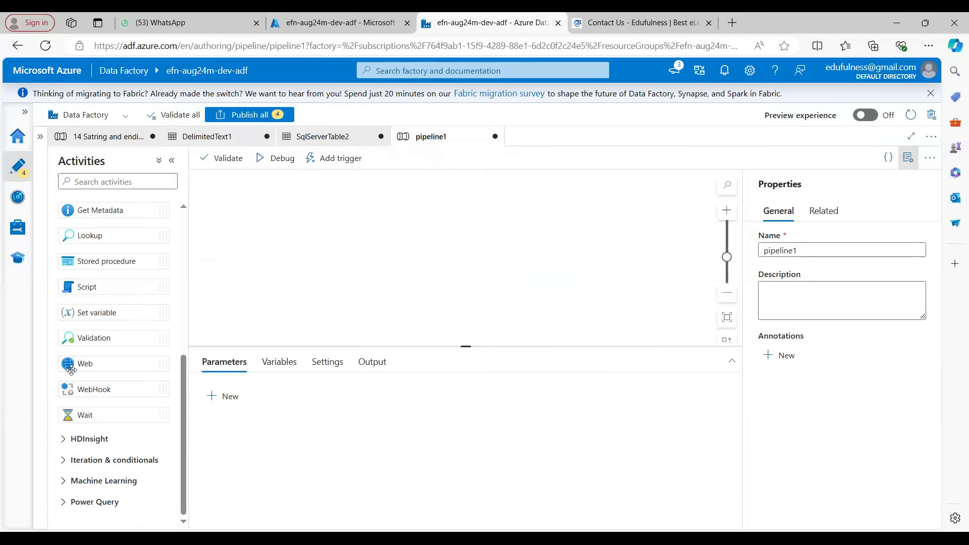
{"action": "left_click_drag", "start_coordinate": [85, 362], "coordinate": [426, 234]}
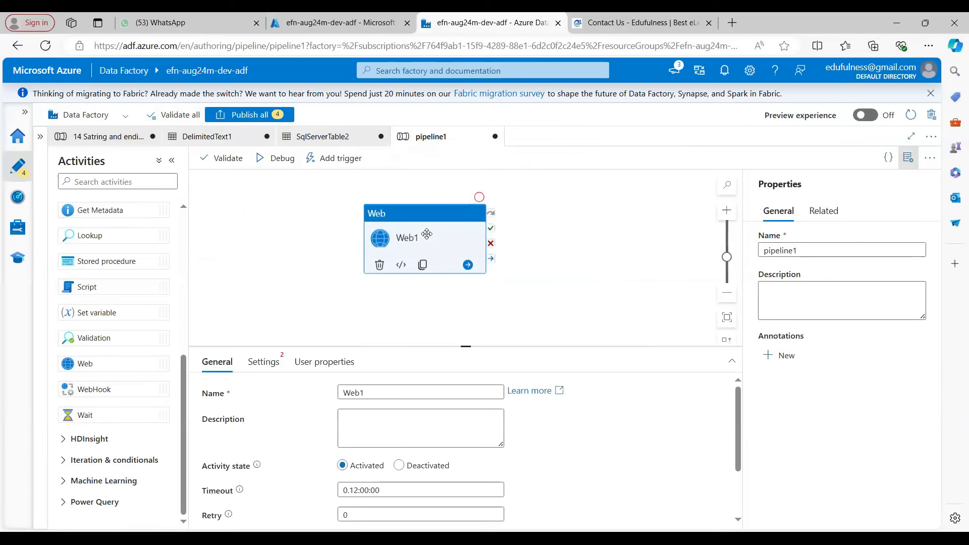
Rename the Web activity to "Send Email"
{"action": "double_click", "coordinate": [341, 392]}
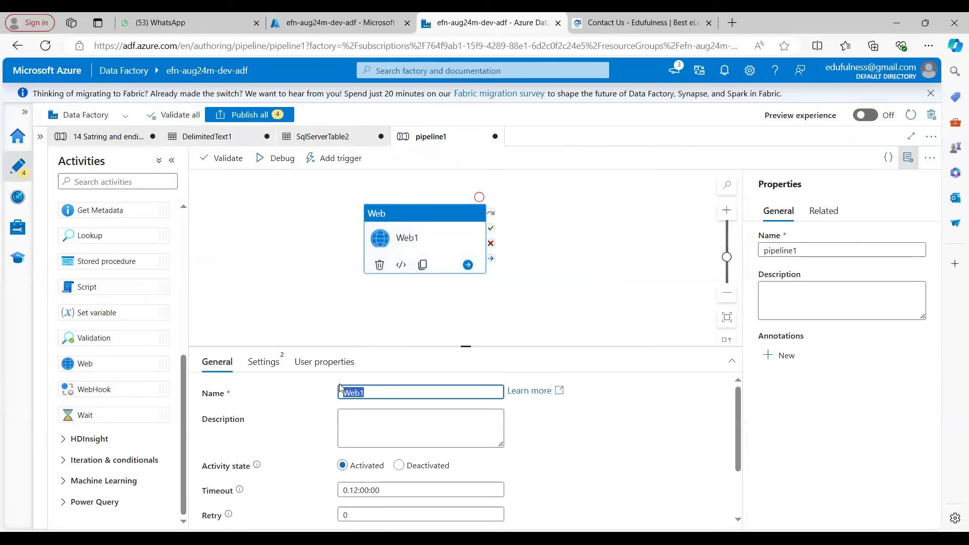
{"action": "type", "text": "Send Eamil"}
{"action": "key", "text": "BackSpace"}
{"action": "key", "text": "BackSpace"}
{"action": "type", "text": "mail"}
{"action": "left_click", "coordinate": [461, 238]}
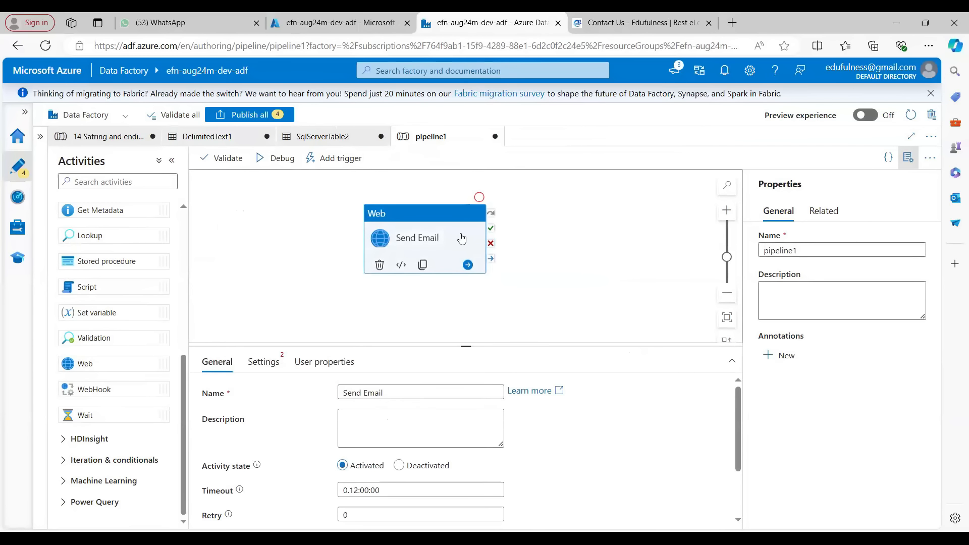
Copy the logic app trigger's HTTP URL and paste it into the Web activity's URL setting
{"action": "left_click", "coordinate": [257, 362]}
{"action": "left_click_drag", "start_coordinate": [461, 346], "coordinate": [463, 308]}
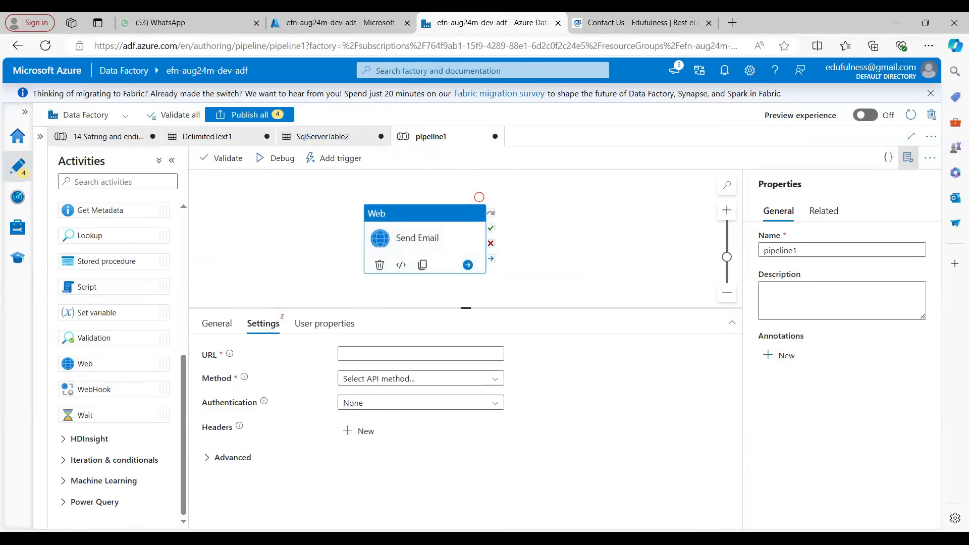
{"action": "key", "text": "alt+Tab"}
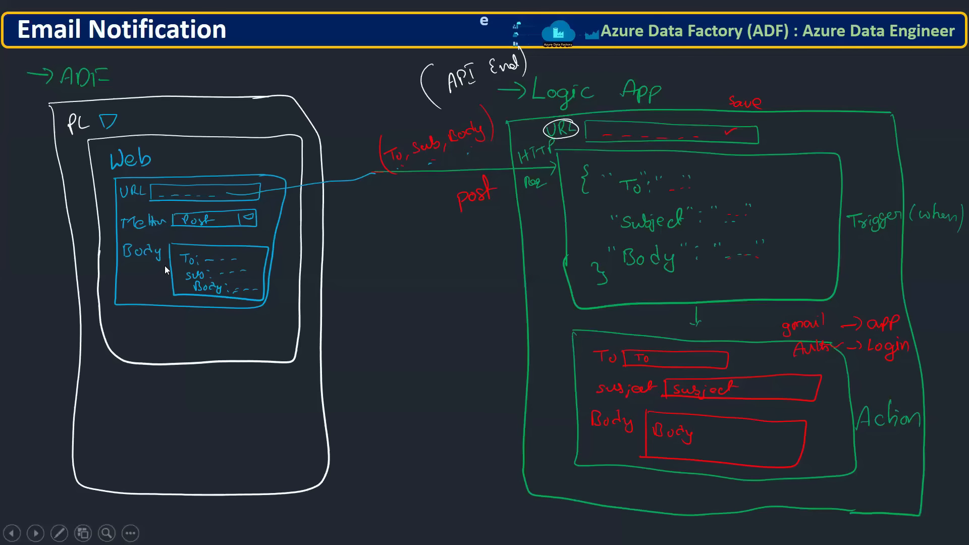
{"action": "key", "text": "alt+Tab"}
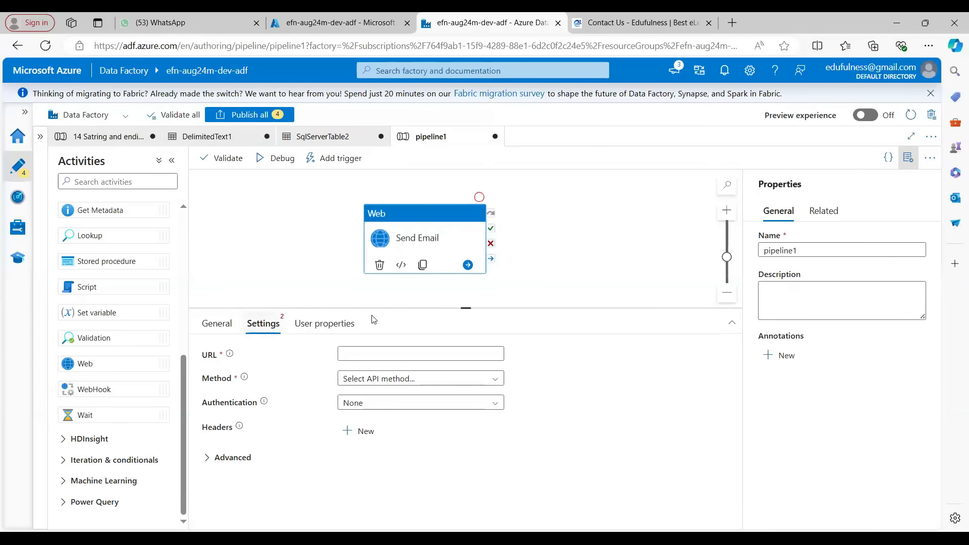
{"action": "key", "text": "alt+Tab"}
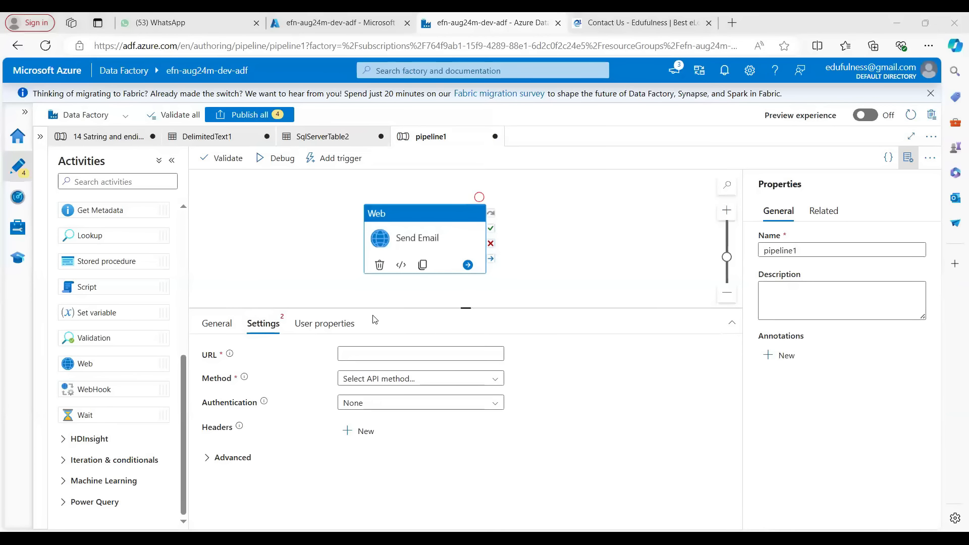
{"action": "left_click", "coordinate": [572, 356]}
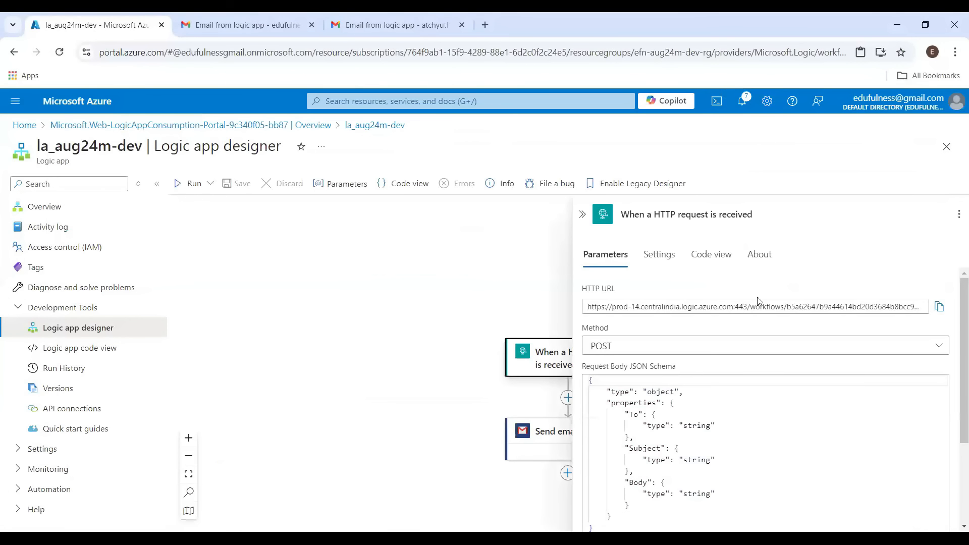
{"action": "left_click", "coordinate": [939, 306]}
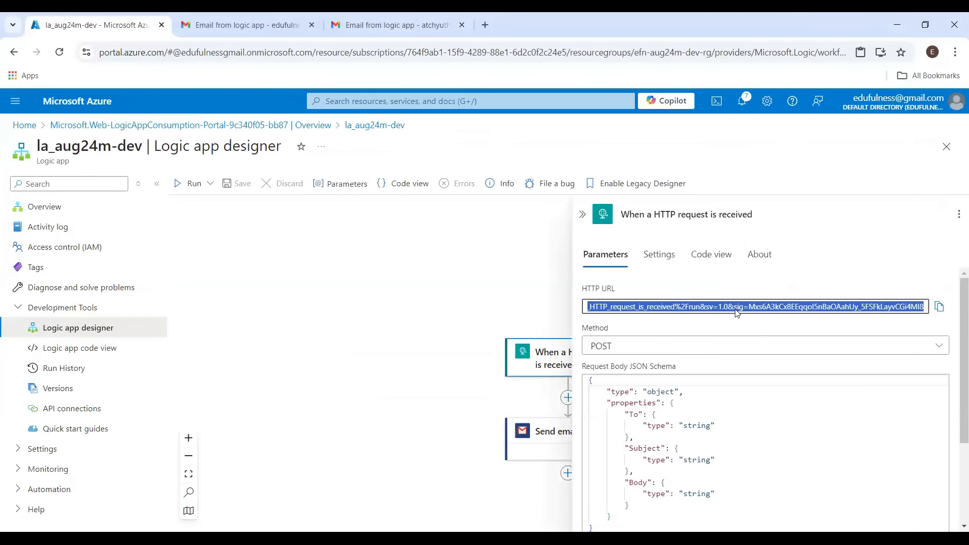
{"action": "key", "text": "alt+Tab"}
{"action": "left_click", "coordinate": [389, 356]}
{"action": "key", "text": "ctrl+v"}
{"action": "left_click", "coordinate": [618, 376]}
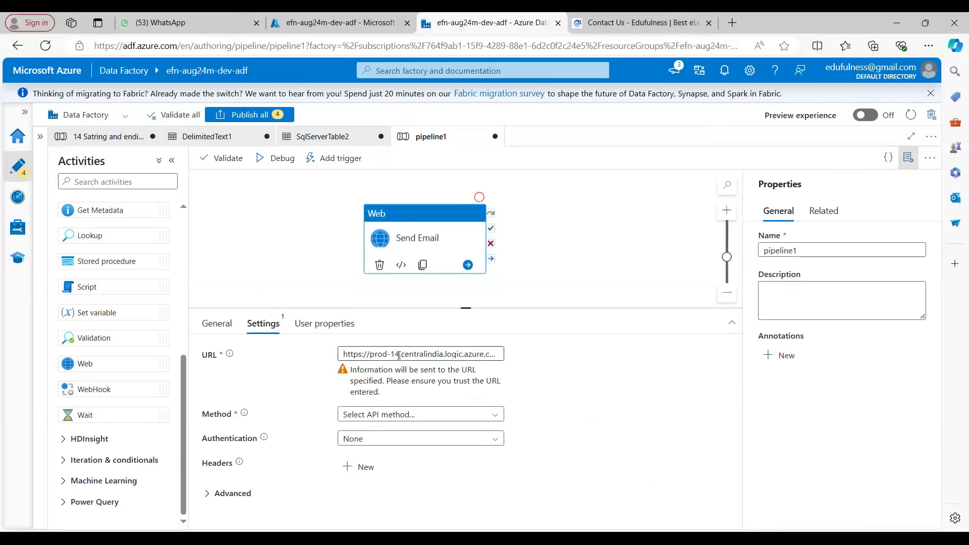
Set the Web activity's method to POST
{"action": "left_click", "coordinate": [411, 415]}
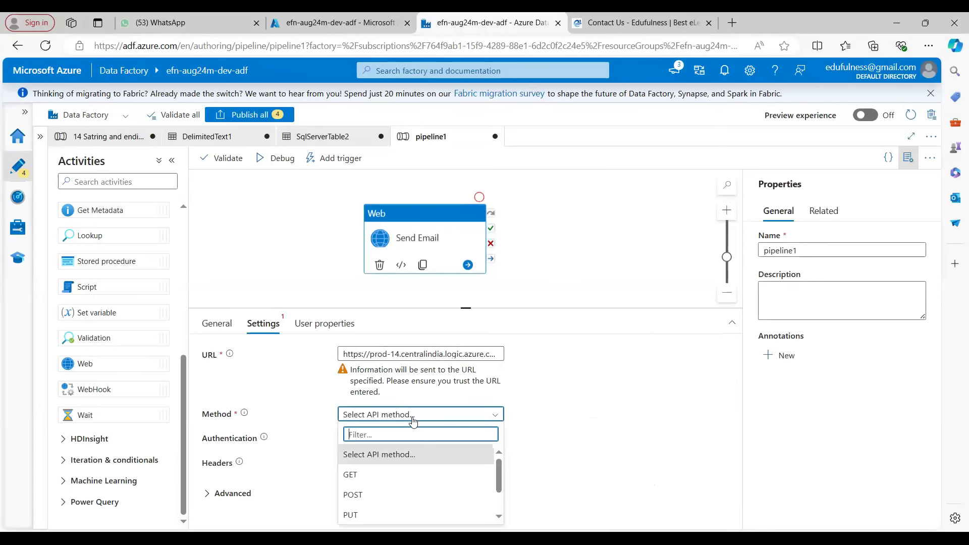
{"action": "left_click", "coordinate": [368, 473]}
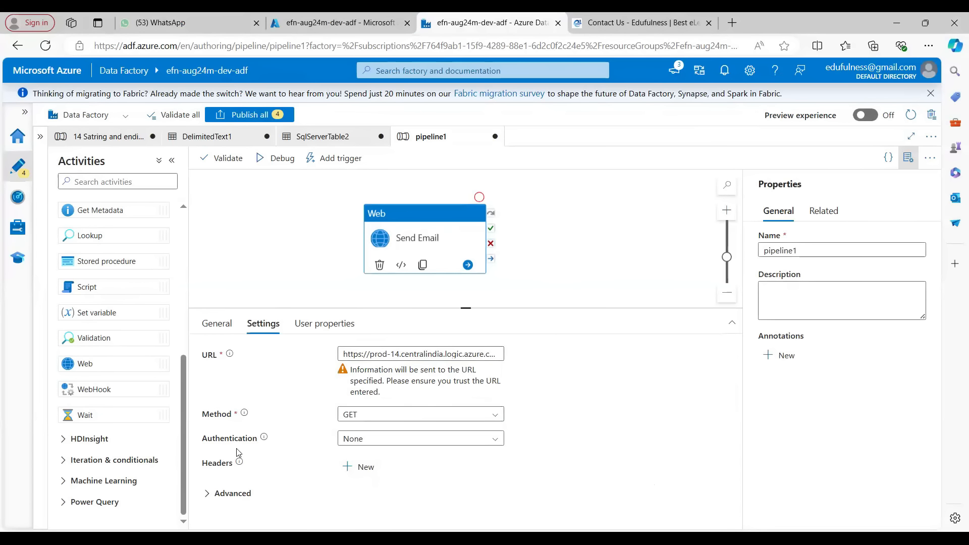
{"action": "left_click", "coordinate": [421, 415]}
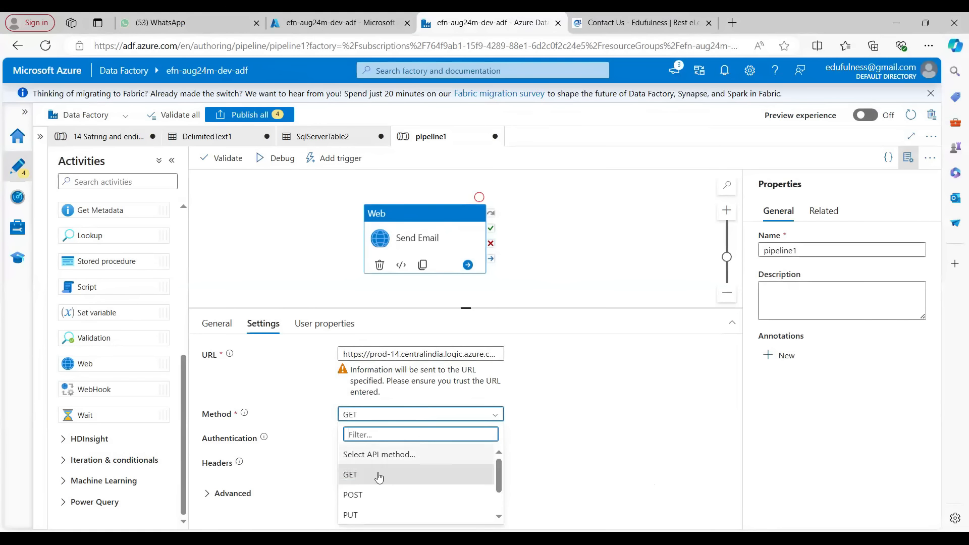
{"action": "left_click", "coordinate": [366, 515]}
{"action": "left_click", "coordinate": [393, 454]}
{"action": "left_click", "coordinate": [370, 420]}
{"action": "left_click", "coordinate": [364, 494]}
{"action": "left_click", "coordinate": [363, 446]}
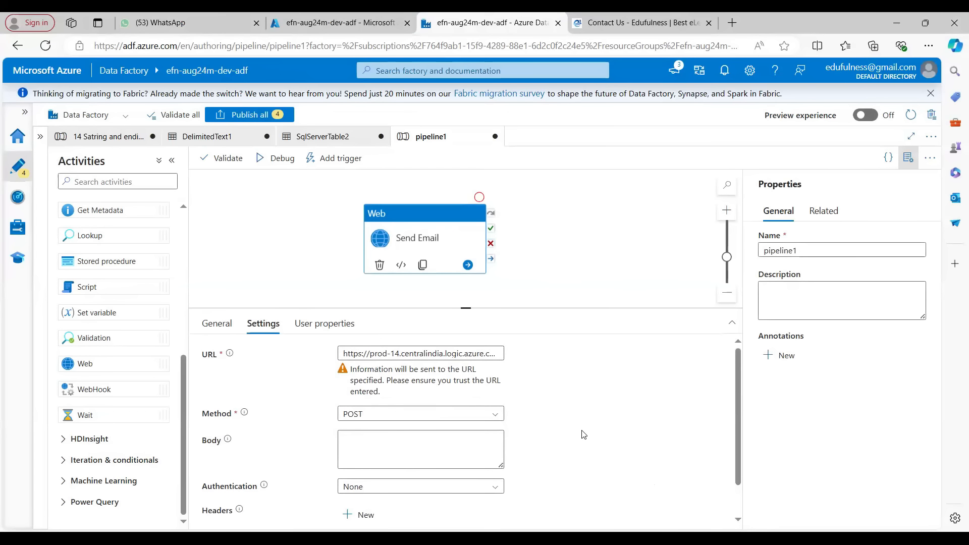
Paste a JSON template with To, Subject and Body keys into the Web activity's Body and enlarge the box
{"action": "scroll", "coordinate": [584, 437], "scroll_direction": "down", "scroll_amount": 1}
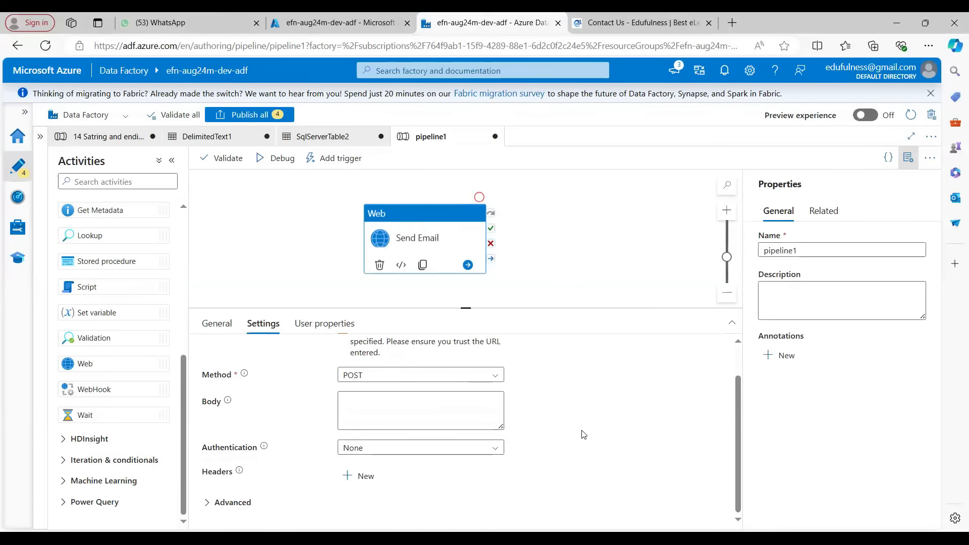
{"action": "left_click", "coordinate": [391, 410]}
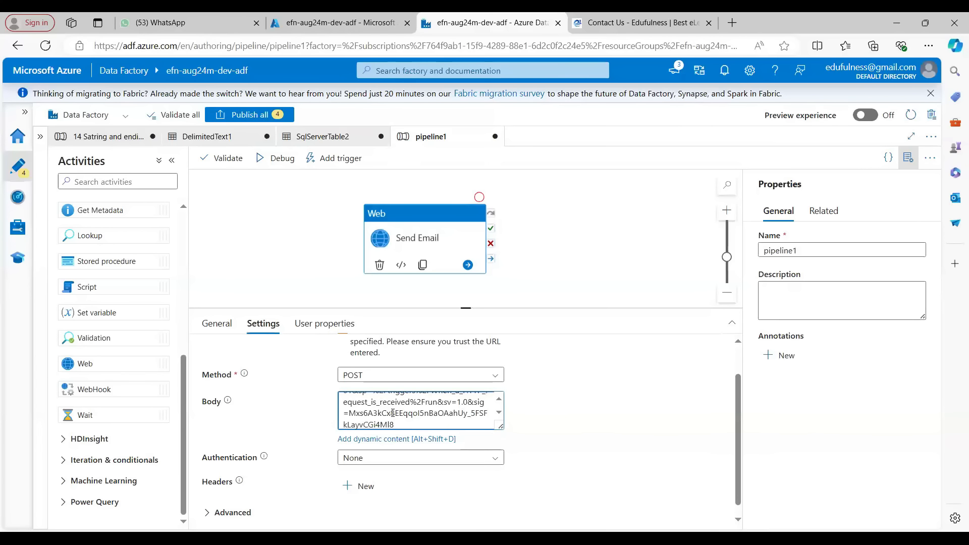
{"action": "key", "text": "ctrl+a"}
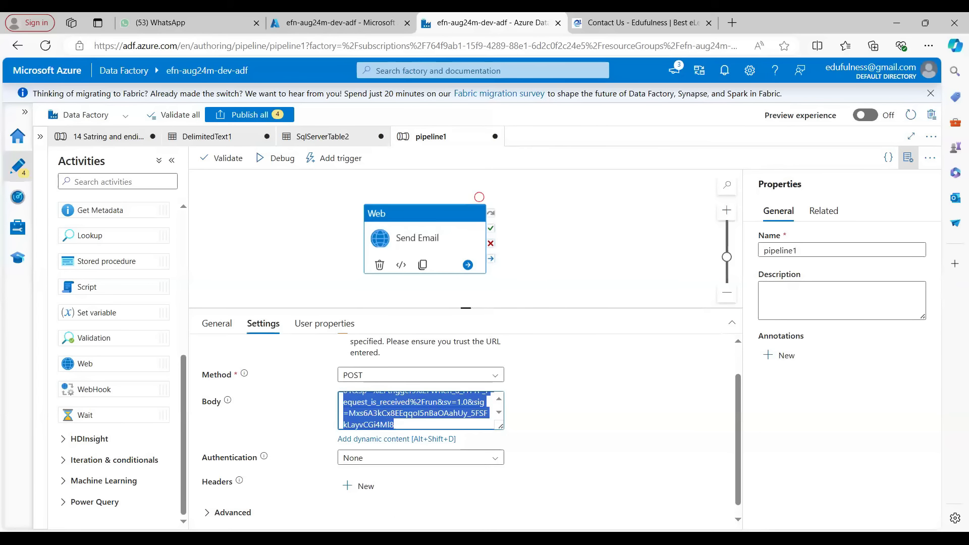
{"action": "key", "text": "alt+Tab"}
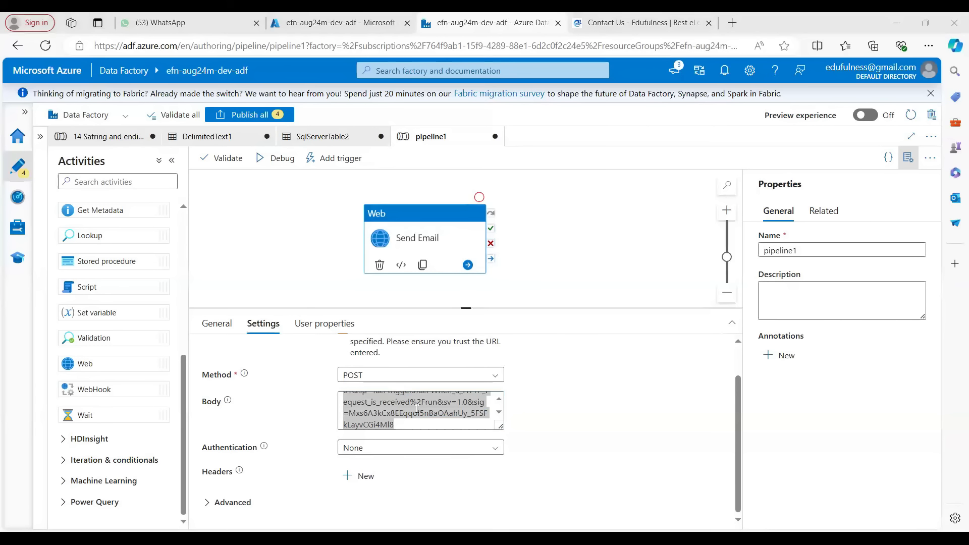
{"action": "key", "text": "alt+Tab"}
{"action": "key", "text": "ctrl+v"}
{"action": "left_click_drag", "start_coordinate": [502, 428], "coordinate": [653, 486]}
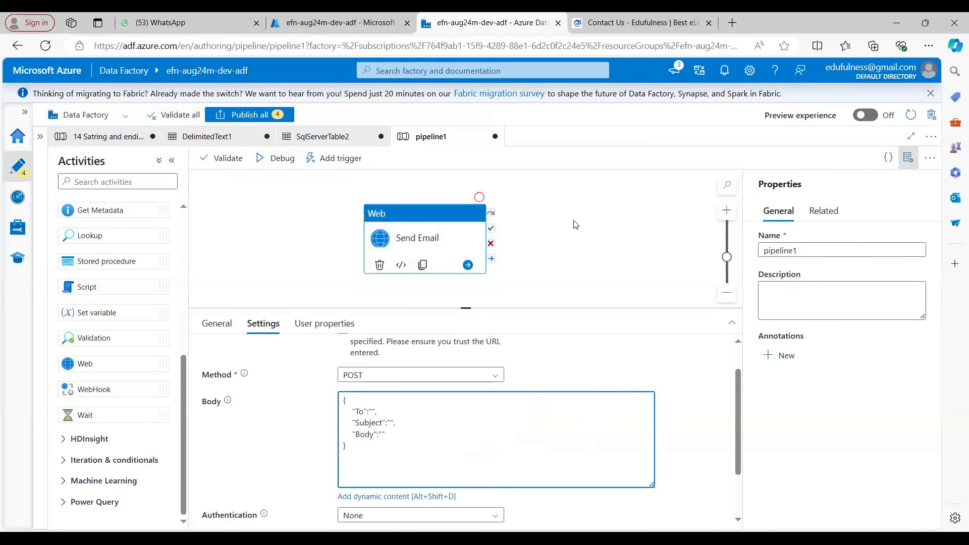
Fill the JSON body with the recipient's e-mail address, Subject "Email from ADF" and Body "Seding email using Web activity from ADF."
{"action": "left_click", "coordinate": [417, 413]}
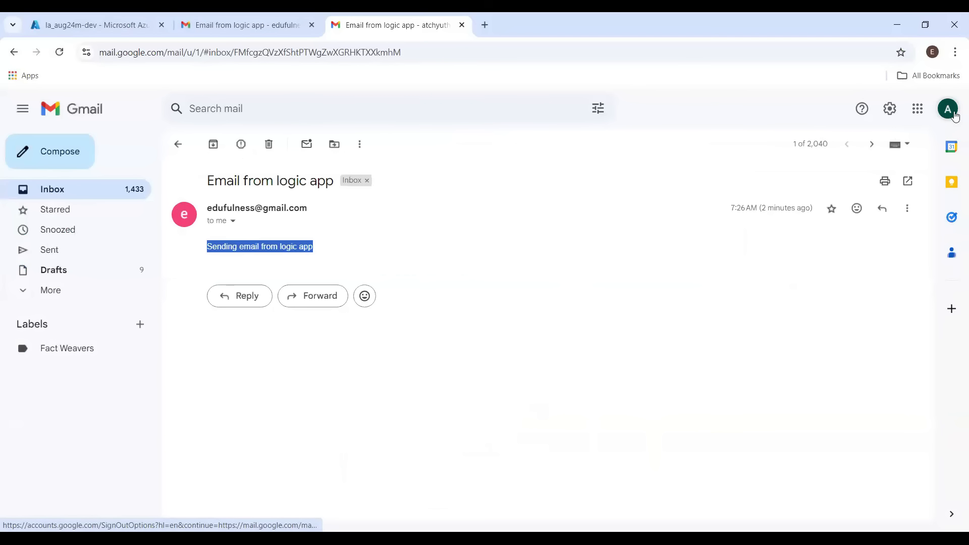
{"action": "left_click", "coordinate": [953, 115]}
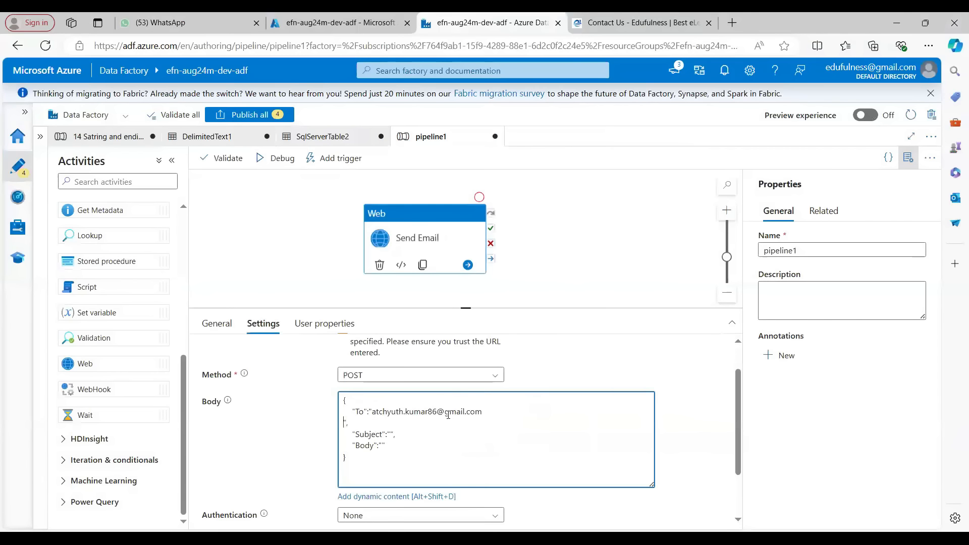
{"action": "key", "text": "Delete"}
{"action": "type", "text": "Email from "}
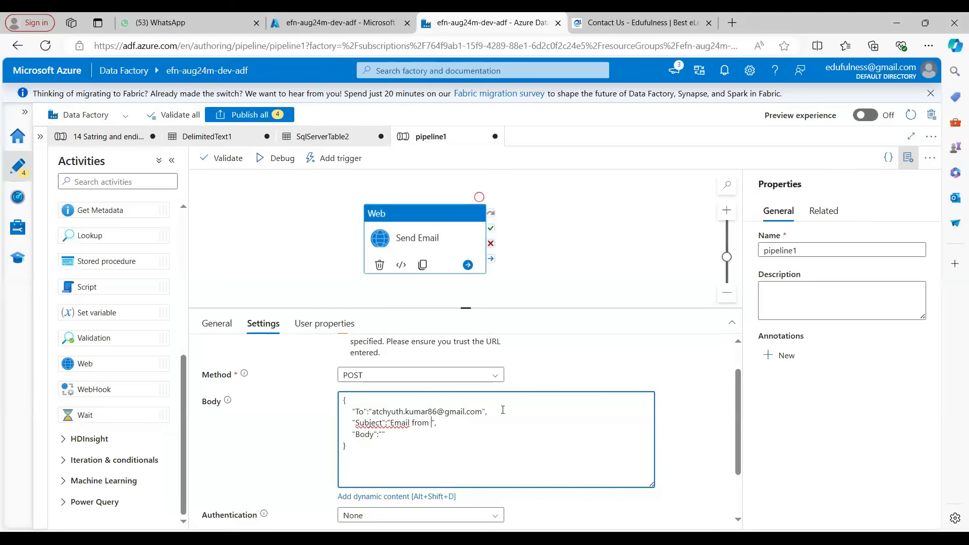
{"action": "type", "text": "ADF\",     \"Body\":\""}
{"action": "type", "text": "Seding em"}
{"action": "type", "text": "ail "}
{"action": "type", "text": "using Web acti"}
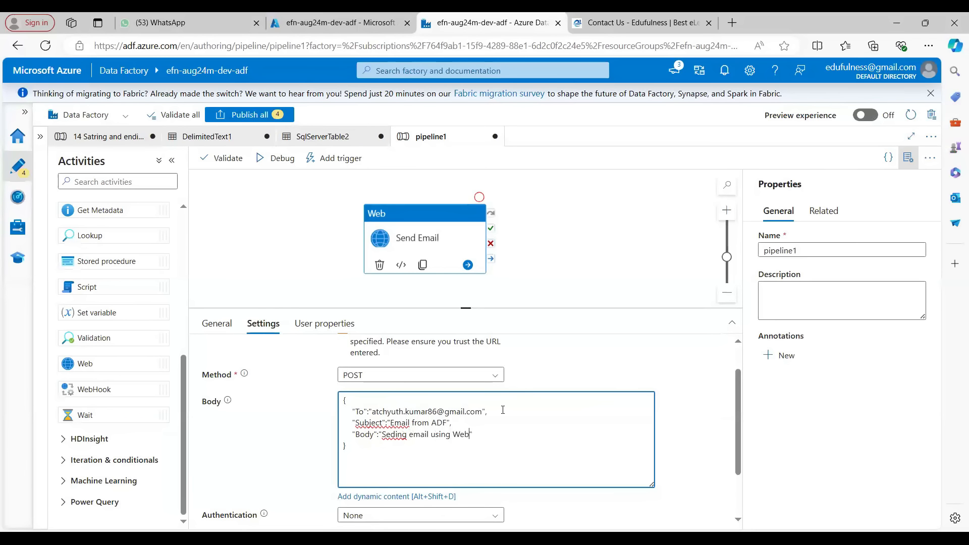
{"action": "type", "text": "vity from AD"}
{"action": "left_click", "coordinate": [581, 372]}
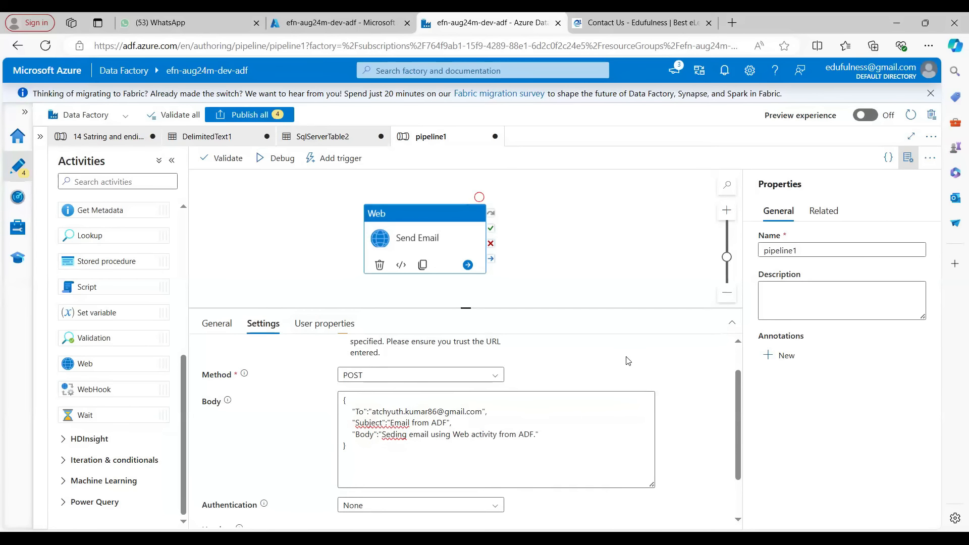
{"action": "scroll", "coordinate": [529, 411], "scroll_direction": "down", "scroll_amount": 1}
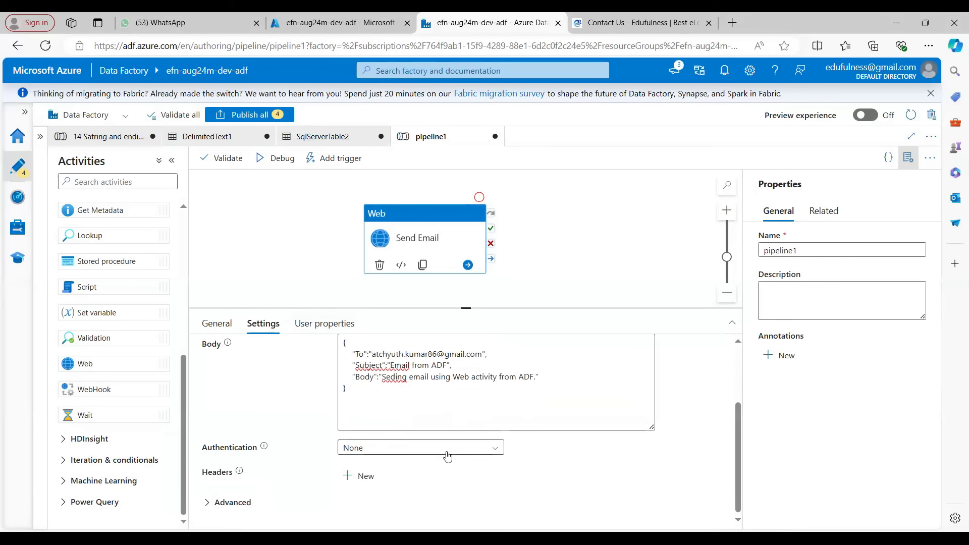
{"action": "scroll", "coordinate": [580, 452], "scroll_direction": "up", "scroll_amount": 2}
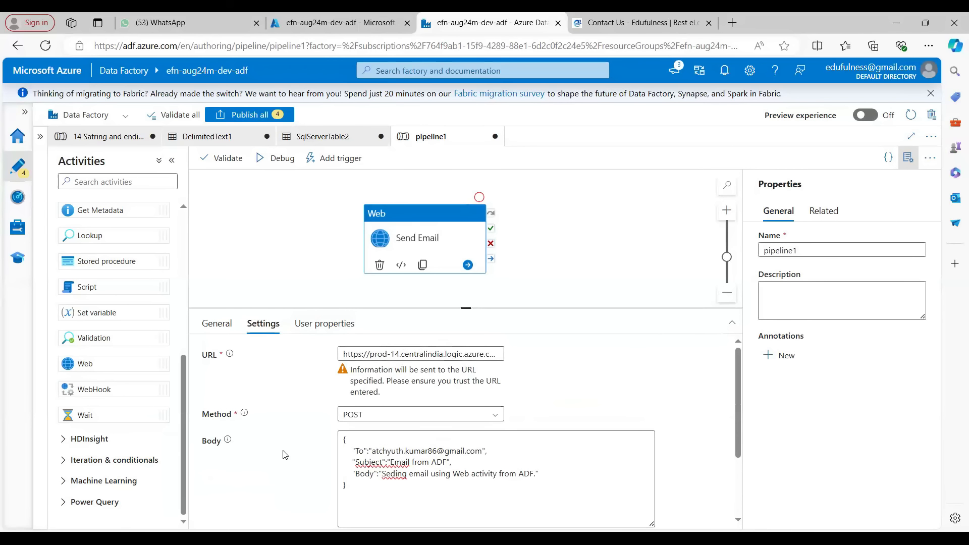
Review the Web activity's settings, including the Authentication option below the Body
{"action": "scroll", "coordinate": [282, 453], "scroll_direction": "down", "scroll_amount": 2}
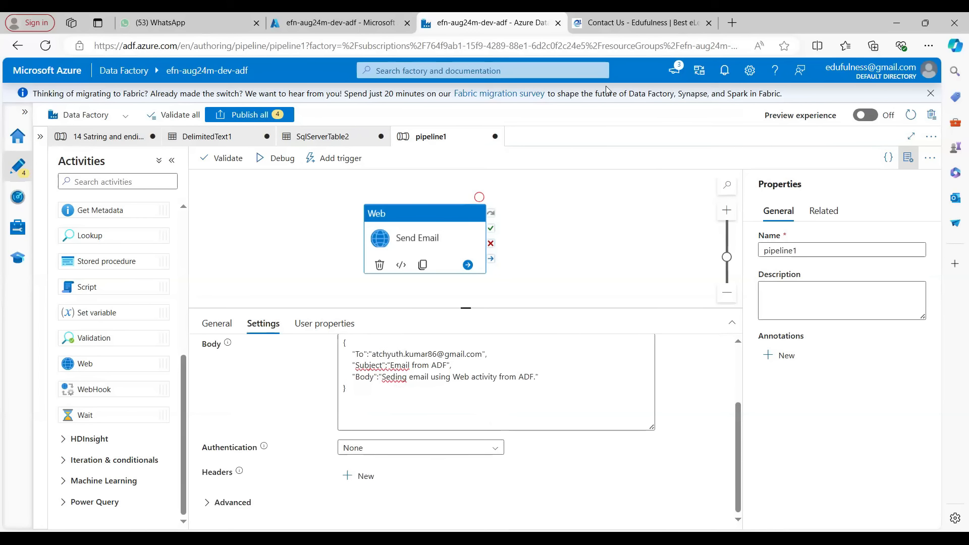
{"action": "left_click", "coordinate": [407, 452]}
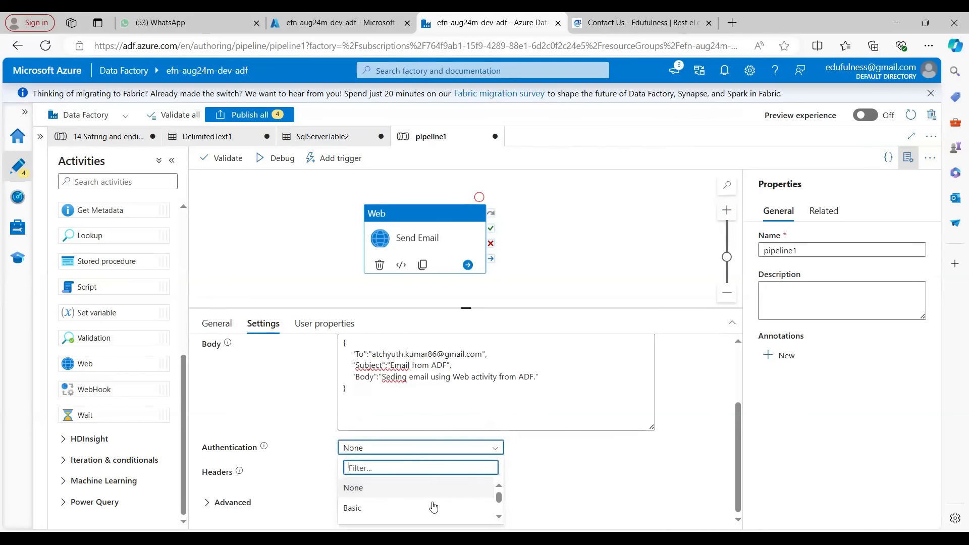
{"action": "scroll", "coordinate": [433, 506], "scroll_direction": "down", "scroll_amount": 2}
{"action": "left_click", "coordinate": [562, 458]}
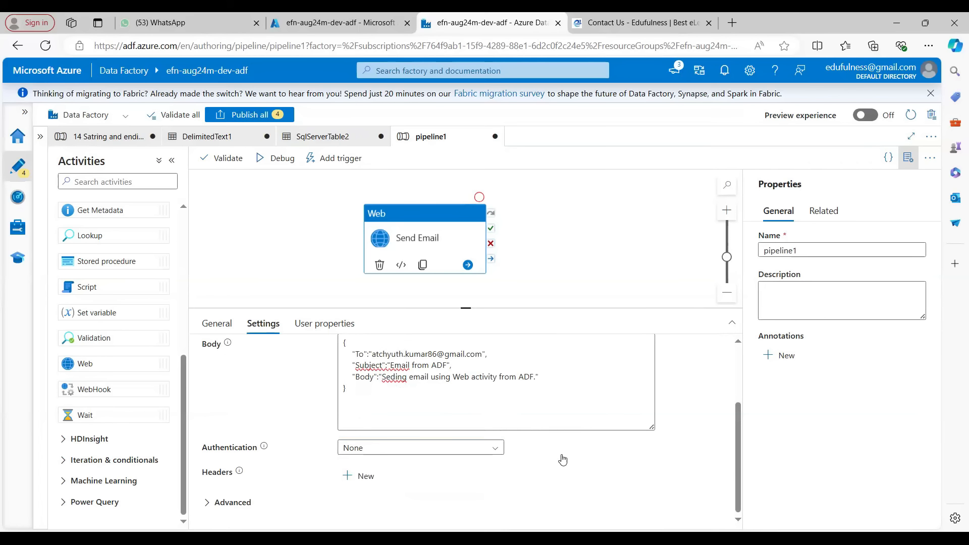
{"action": "scroll", "coordinate": [562, 459], "scroll_direction": "up", "scroll_amount": 2}
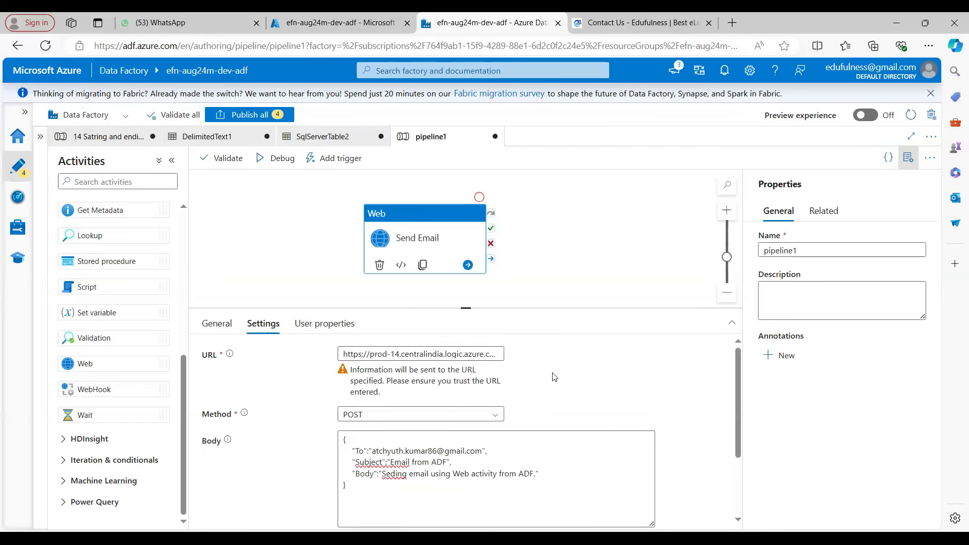
{"action": "scroll", "coordinate": [554, 377], "scroll_direction": "down", "scroll_amount": 2}
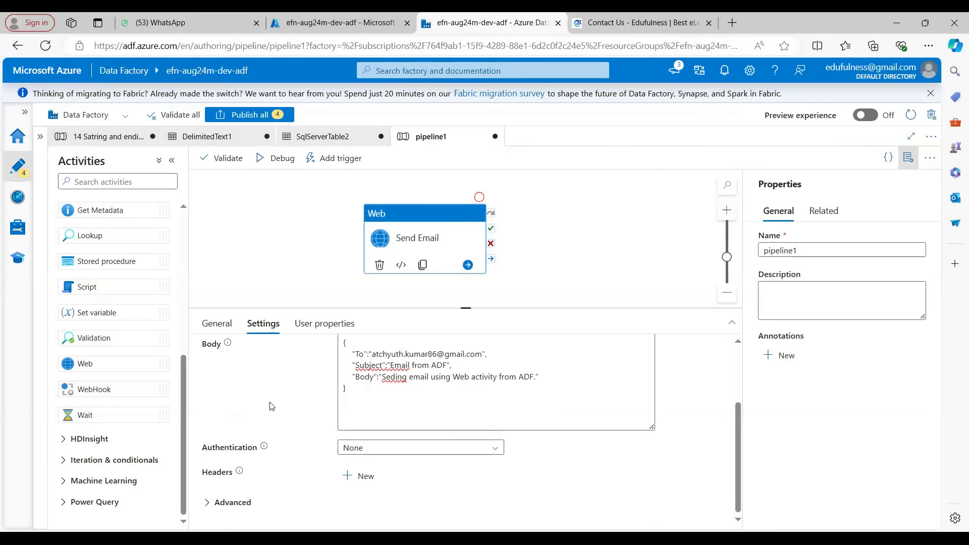
{"action": "scroll", "coordinate": [305, 404], "scroll_direction": "up", "scroll_amount": 2}
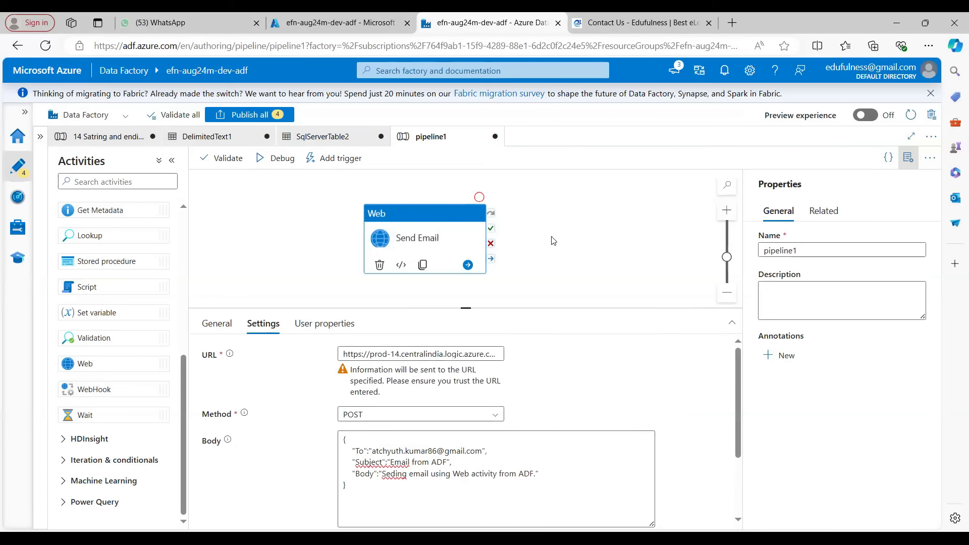
Debug the pipeline and refresh the run's status in the output
{"action": "left_click", "coordinate": [549, 222]}
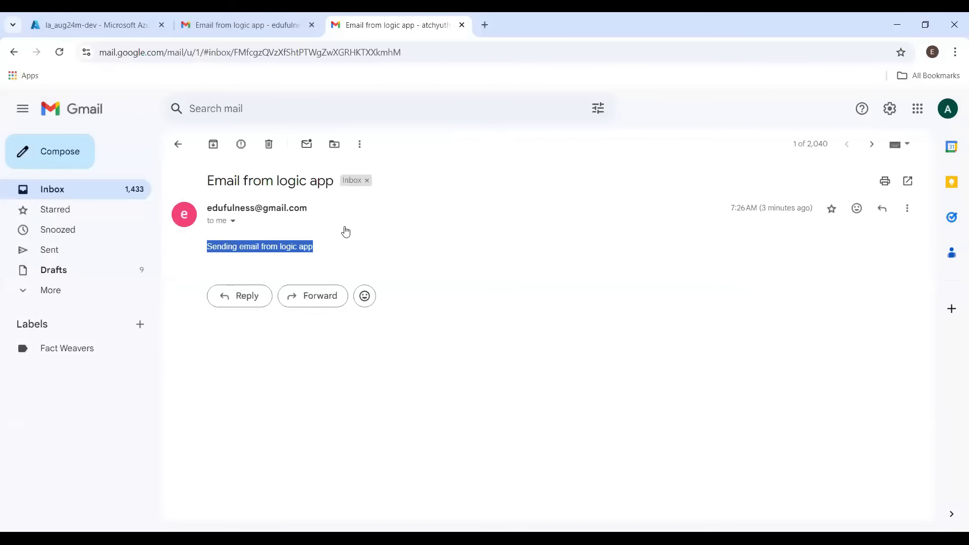
{"action": "key", "text": "u"}
{"action": "left_click", "coordinate": [238, 25]}
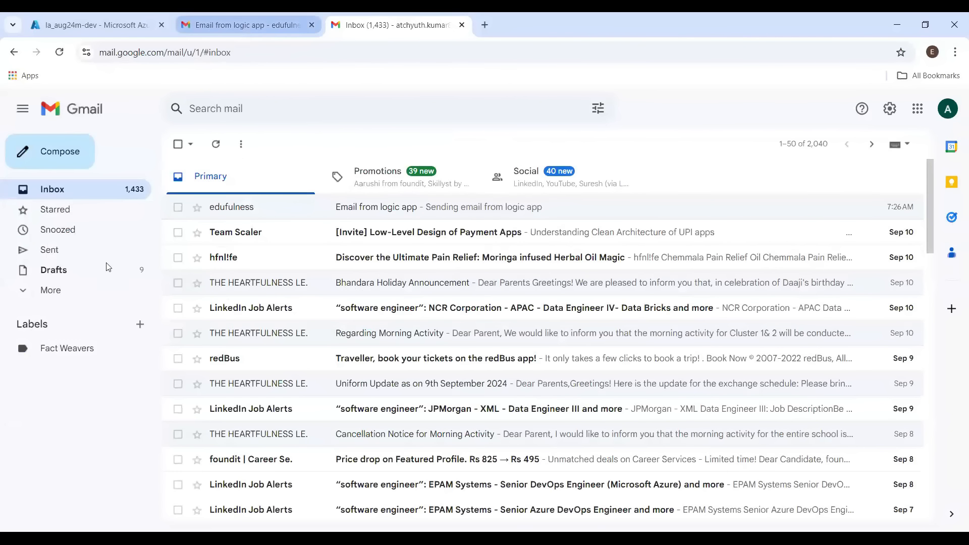
{"action": "key", "text": "u"}
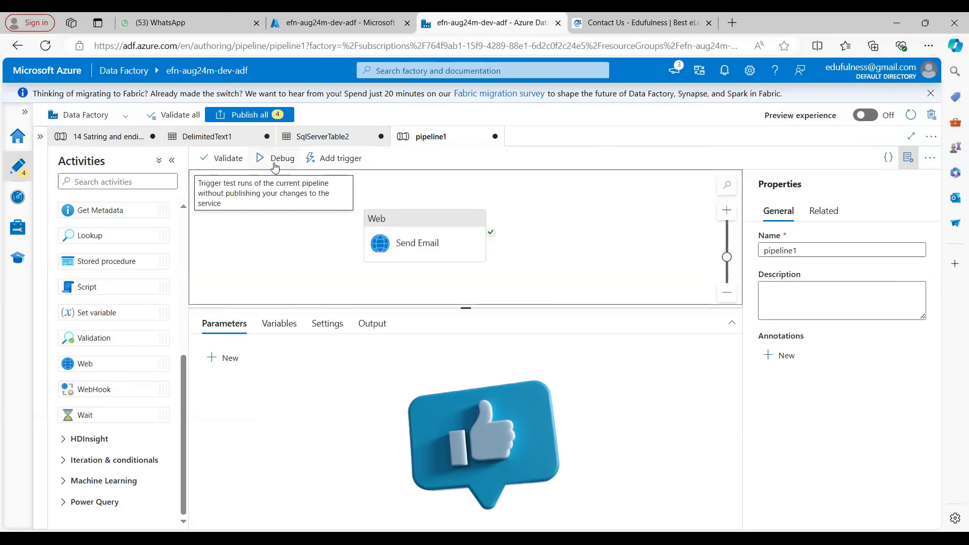
{"action": "left_click", "coordinate": [275, 160]}
{"action": "left_click", "coordinate": [285, 243]}
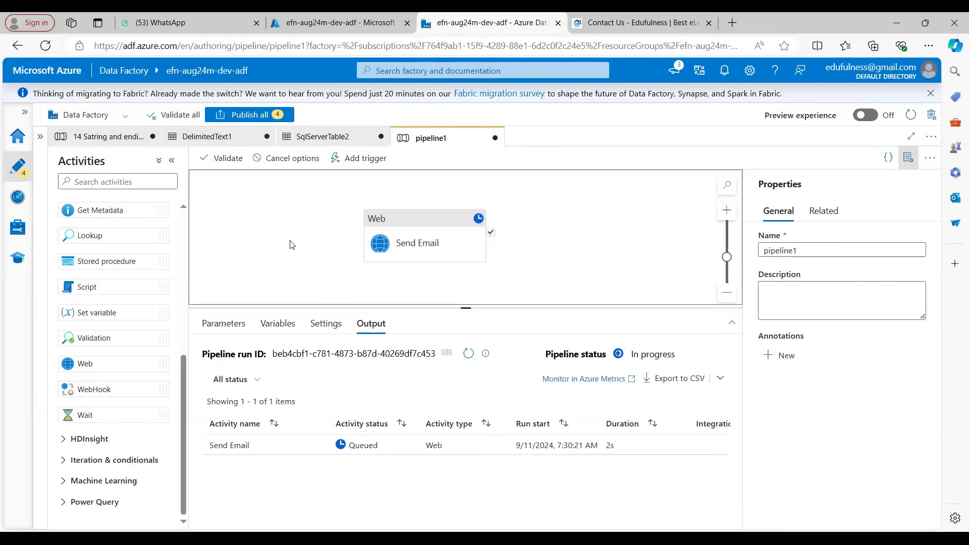
{"action": "left_click", "coordinate": [467, 354]}
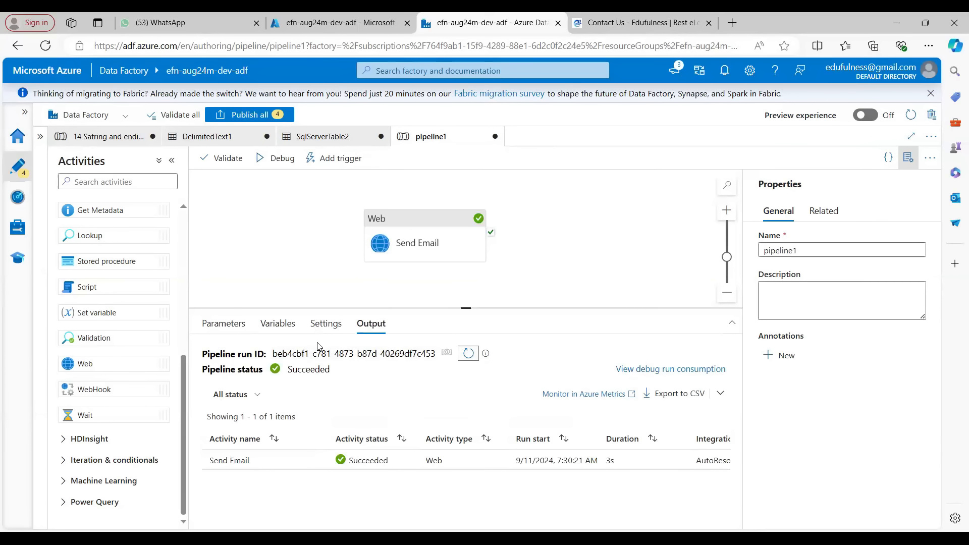
Check the logic app's run history and inspect the sent 'Email from ADF' message and its details in the sender's mailbox
{"action": "key", "text": "alt+Tab"}
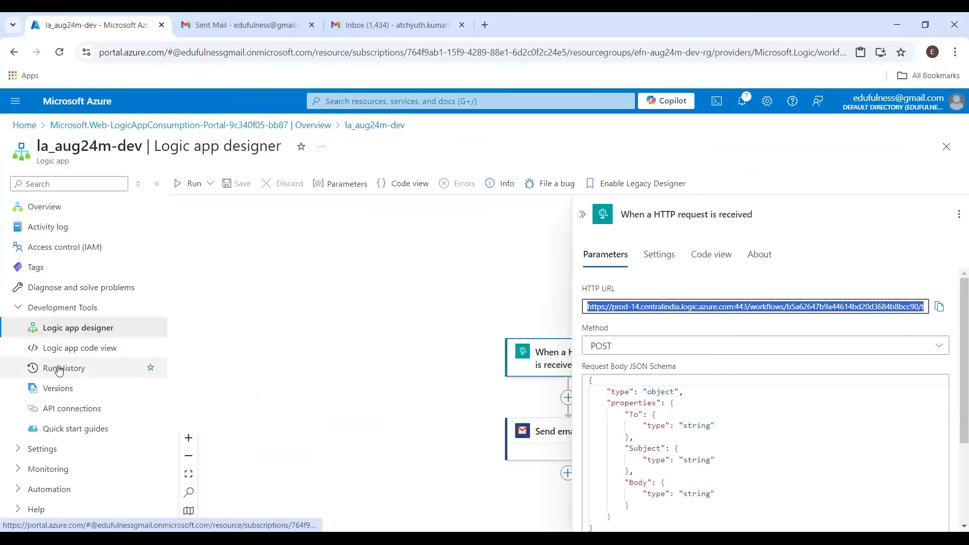
{"action": "left_click", "coordinate": [59, 369]}
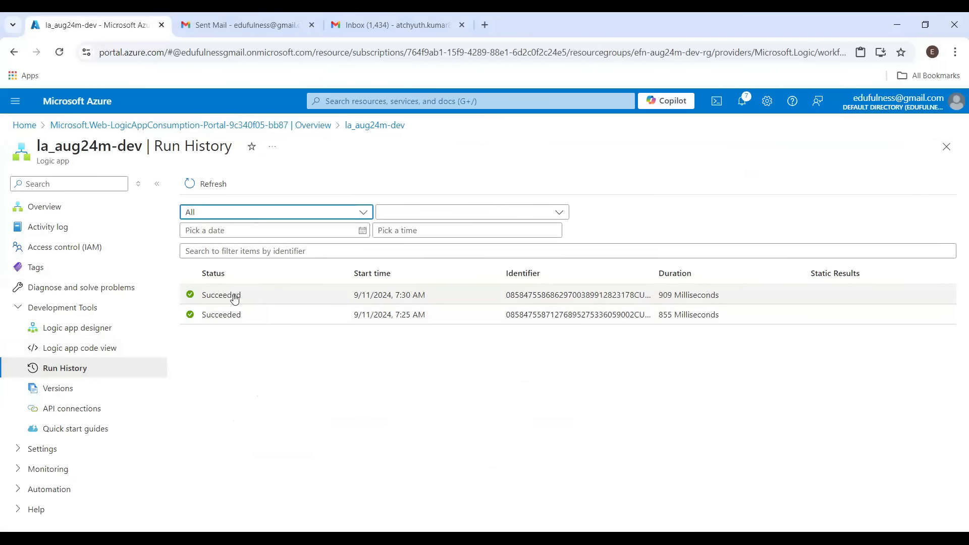
{"action": "left_click", "coordinate": [255, 16]}
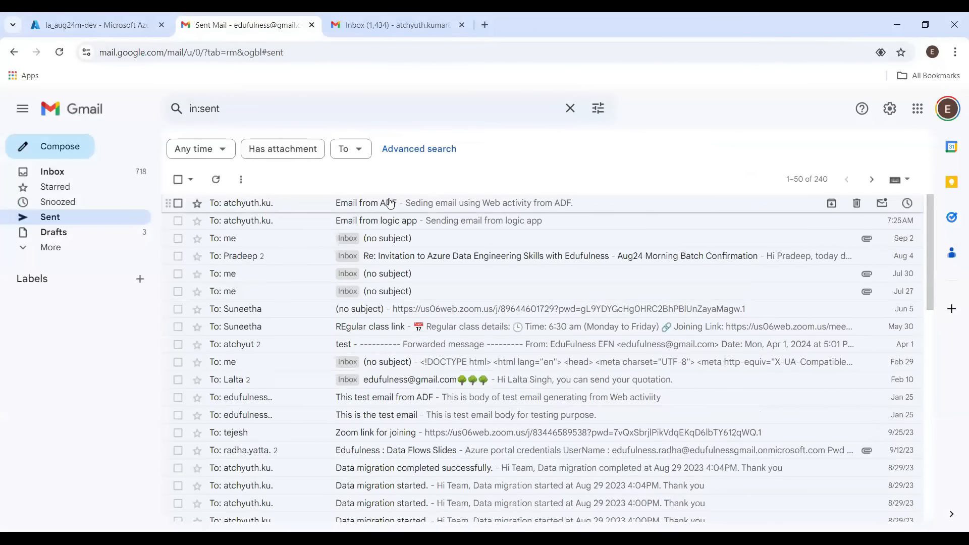
{"action": "left_click", "coordinate": [355, 210]}
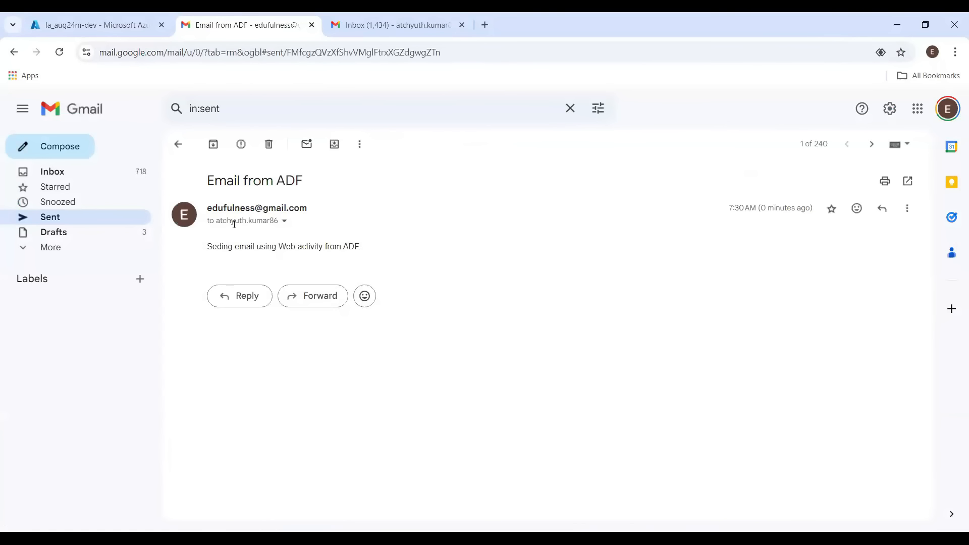
{"action": "triple_click", "coordinate": [237, 245]}
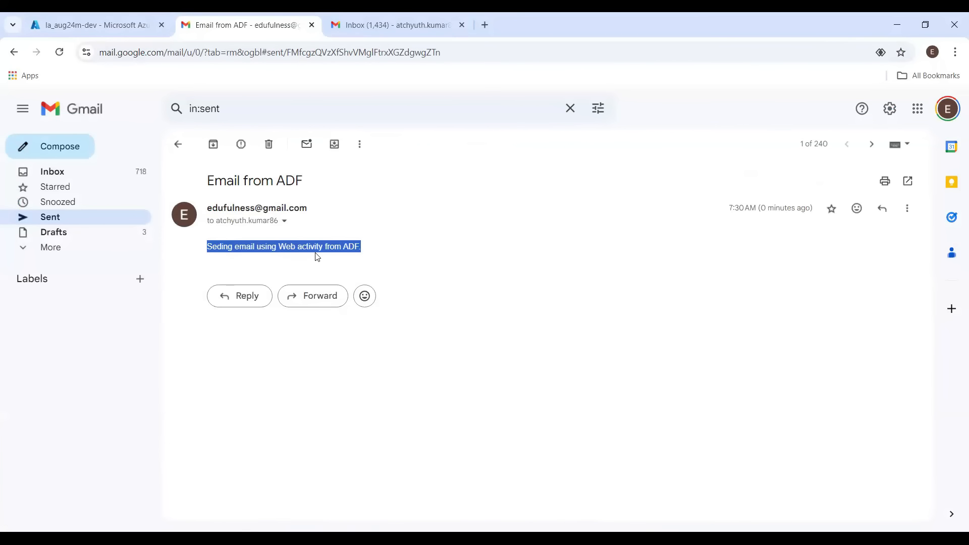
{"action": "triple_click", "coordinate": [268, 181]}
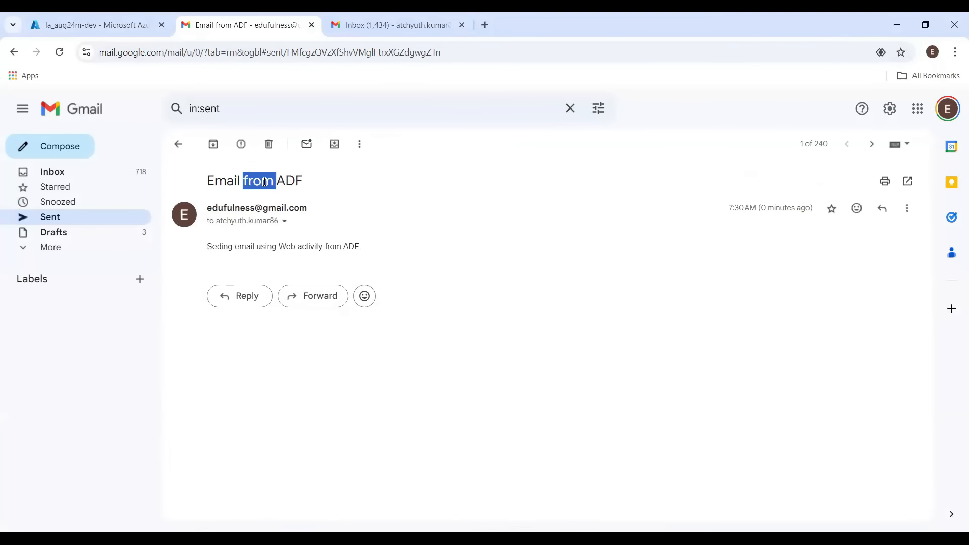
{"action": "left_click", "coordinate": [284, 221]}
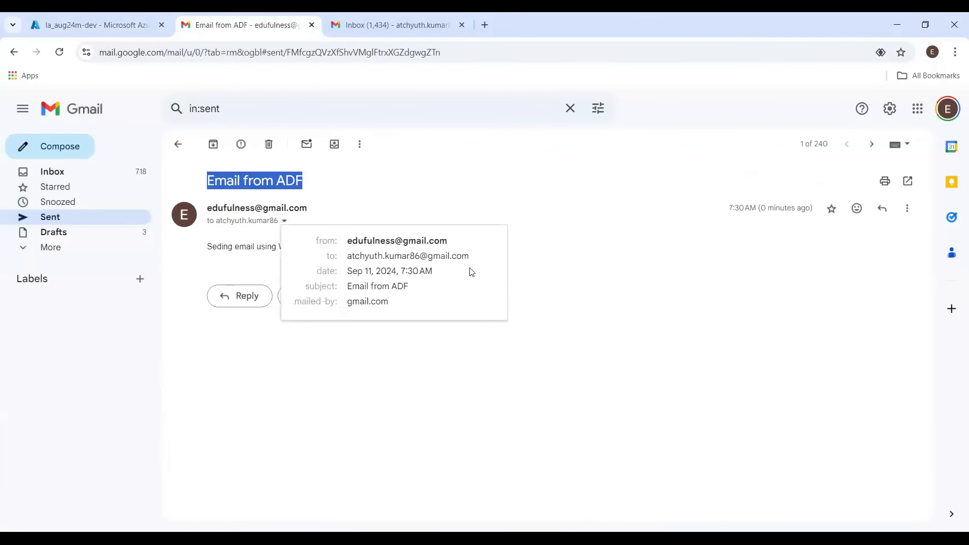
Open the received 'Email from ADF' message in the recipient's inbox
{"action": "left_click", "coordinate": [380, 28]}
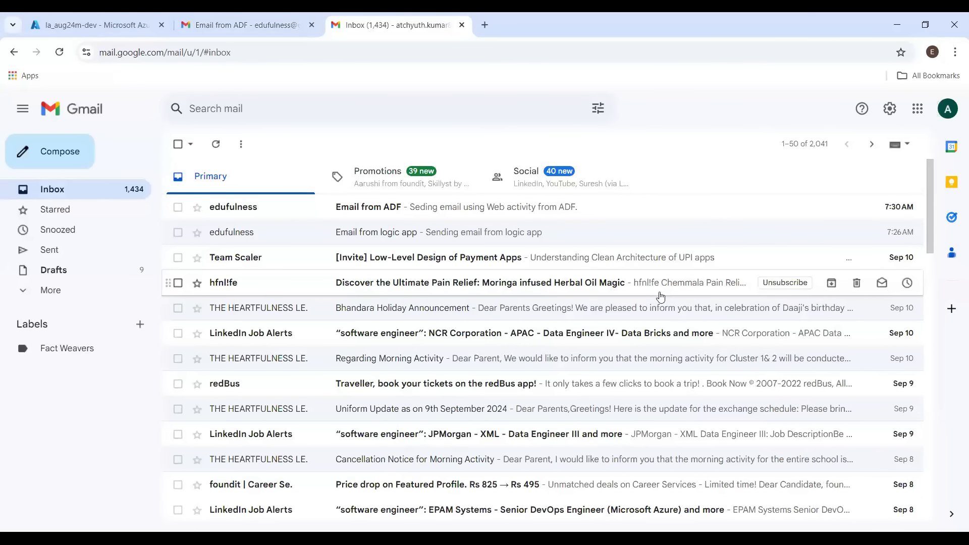
{"action": "left_click", "coordinate": [424, 208]}
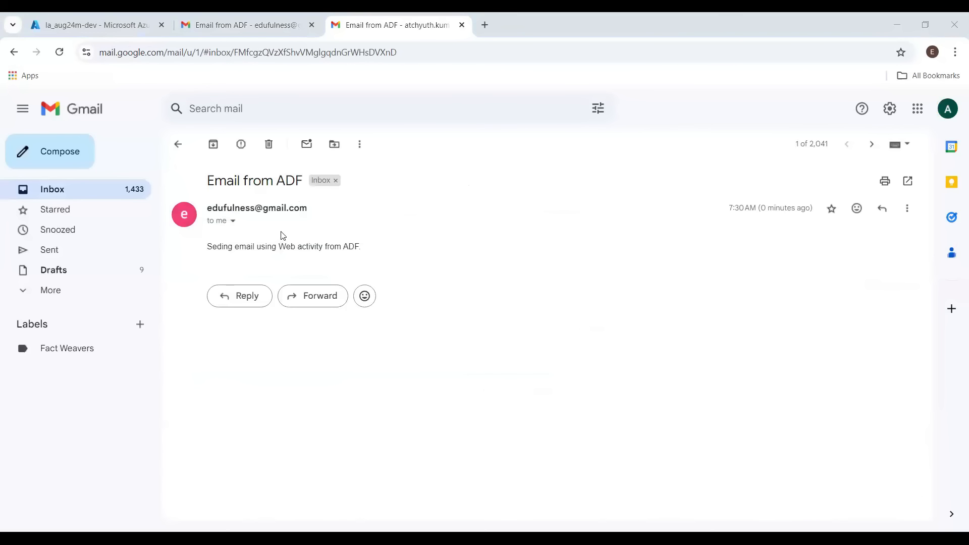
{"action": "key", "text": "alt+Tab"}
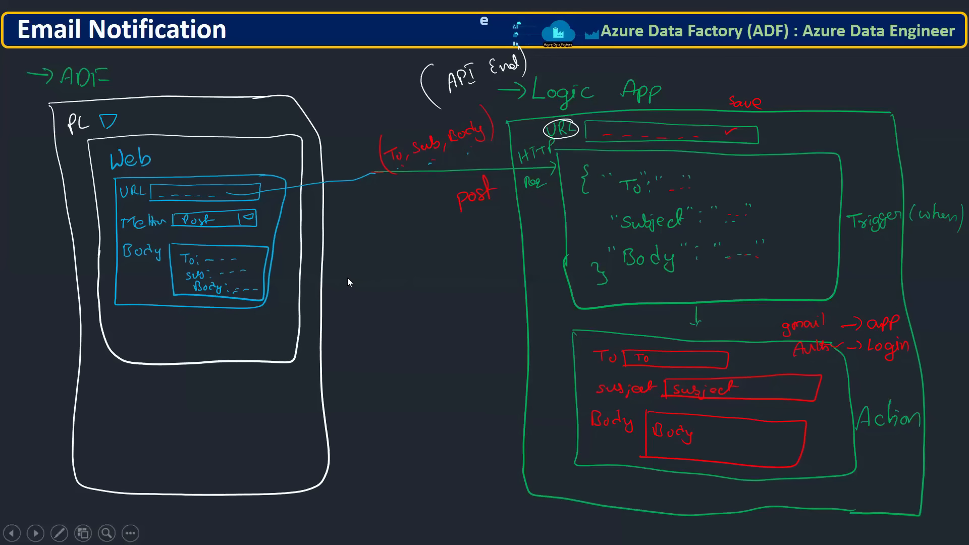
{"action": "key", "text": "alt+Tab"}
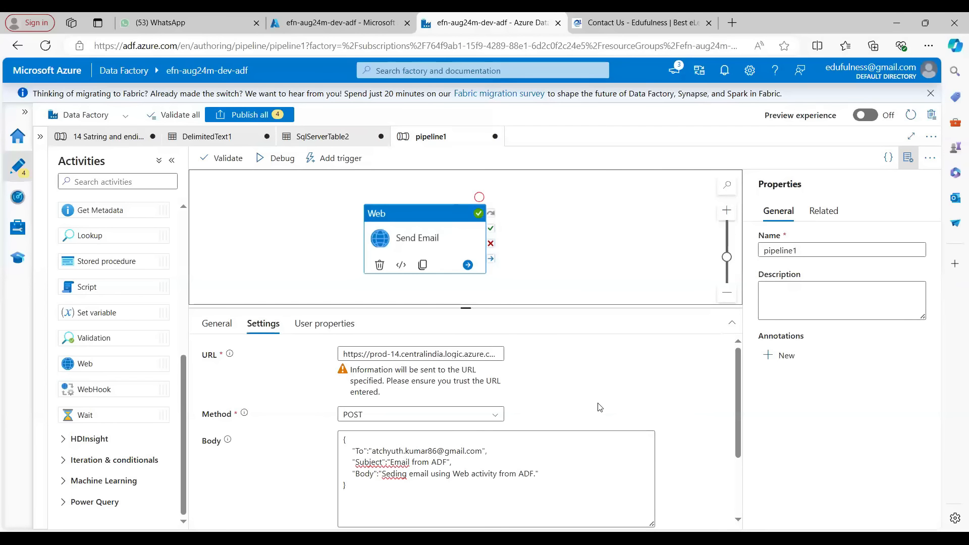
Review the Web activity's Body setting and open its dynamic content builder
{"action": "double_click", "coordinate": [399, 453]}
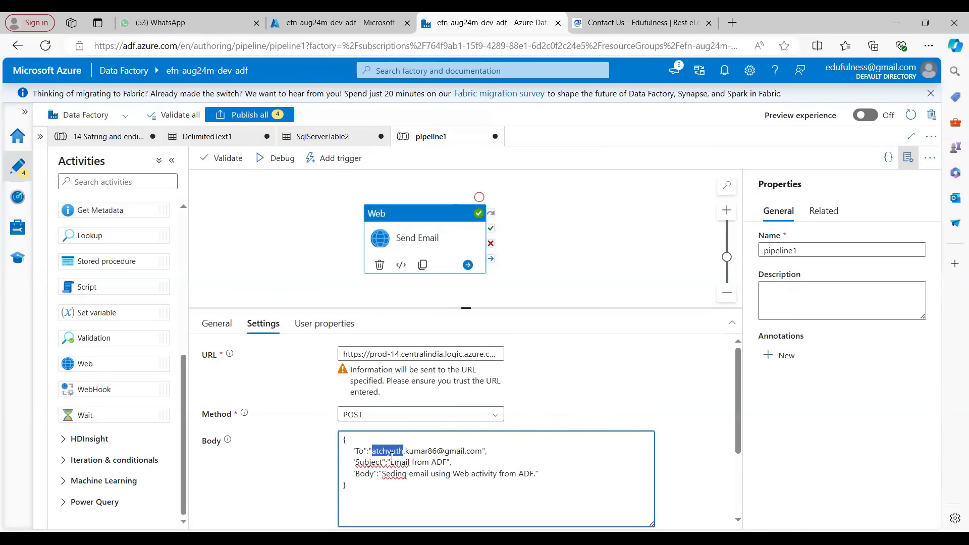
{"action": "left_click", "coordinate": [328, 227]}
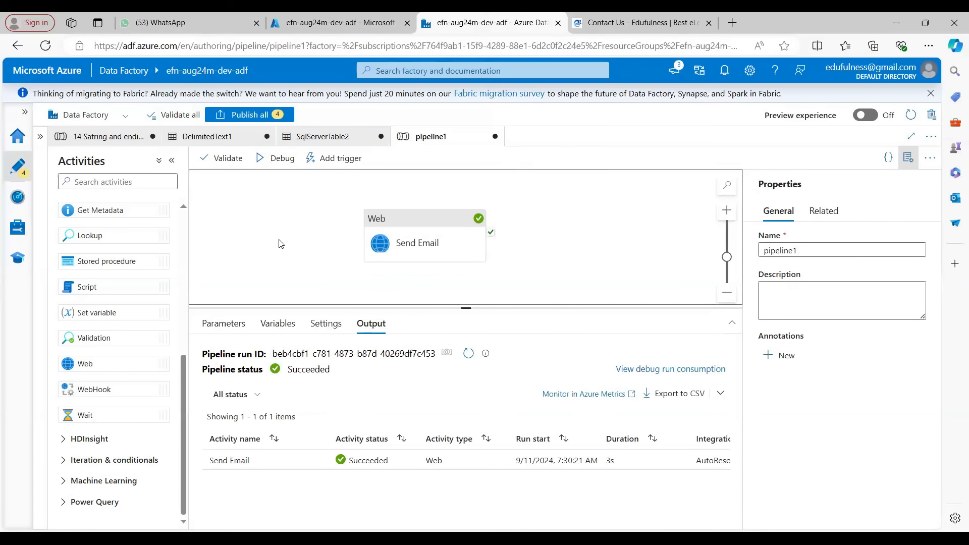
{"action": "left_click", "coordinate": [415, 238]}
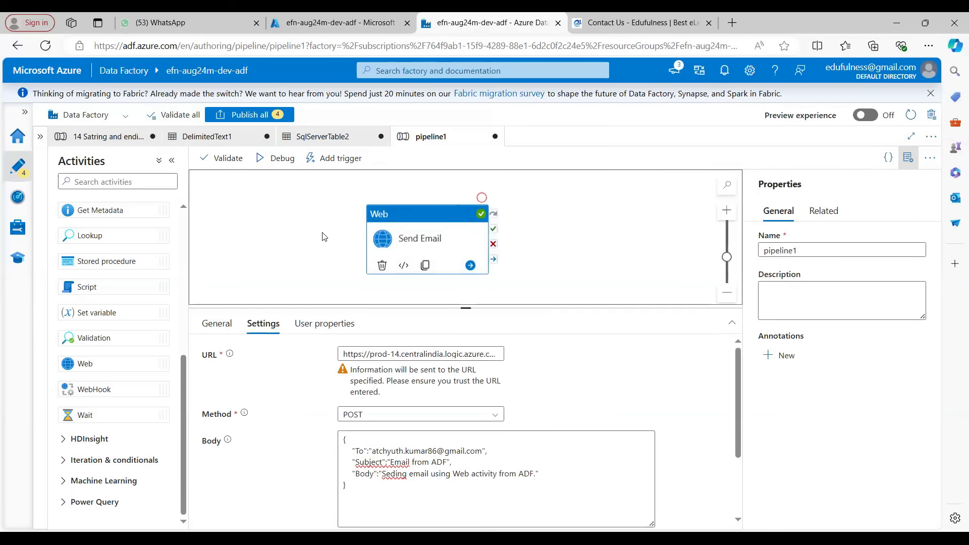
{"action": "left_click", "coordinate": [391, 462]}
{"action": "left_click", "coordinate": [569, 390]}
{"action": "scroll", "coordinate": [469, 446], "scroll_direction": "down", "scroll_amount": 3}
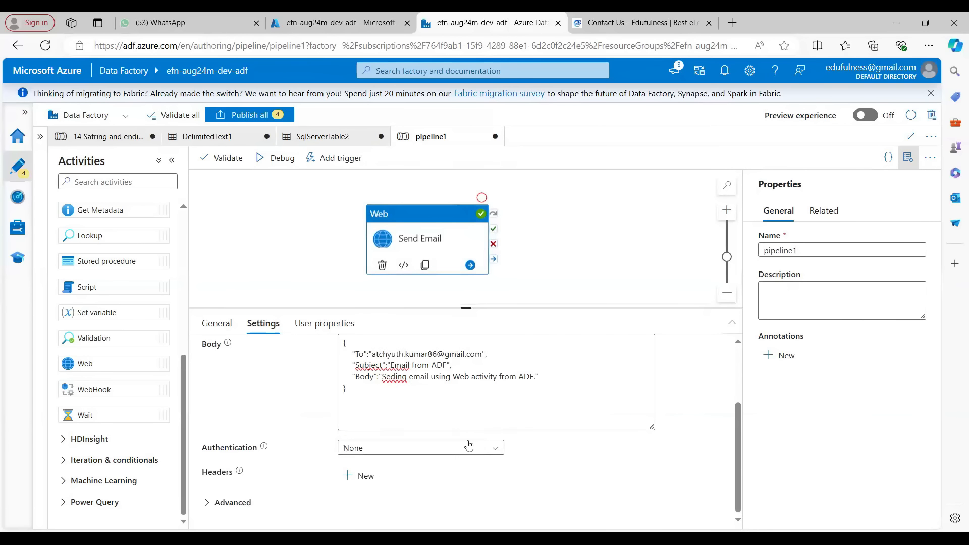
{"action": "left_click", "coordinate": [452, 406]}
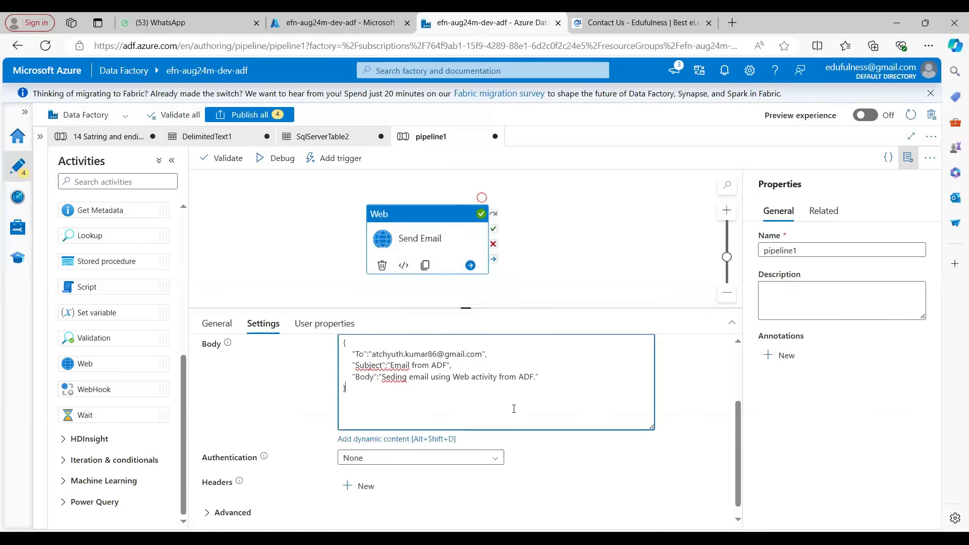
{"action": "left_click", "coordinate": [394, 439]}
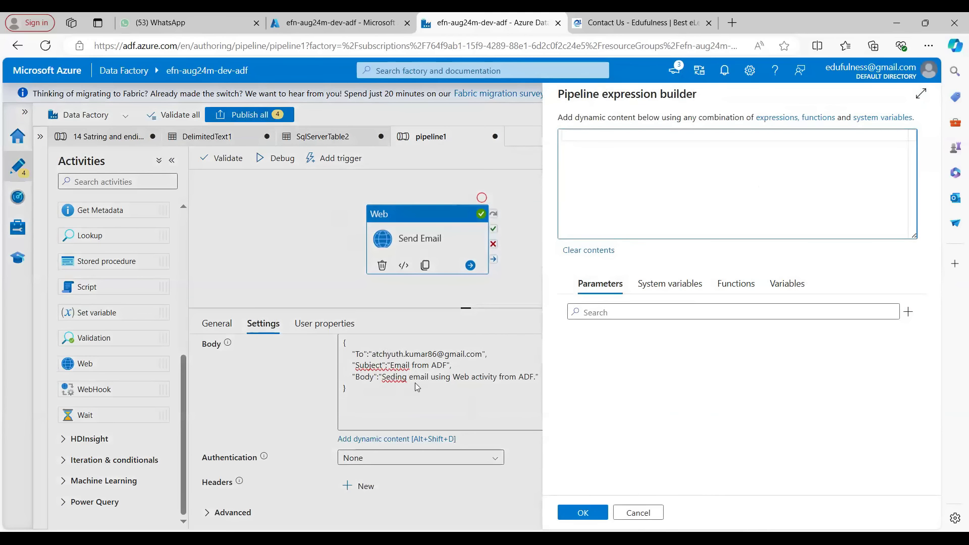
{"action": "left_click", "coordinate": [597, 514]}
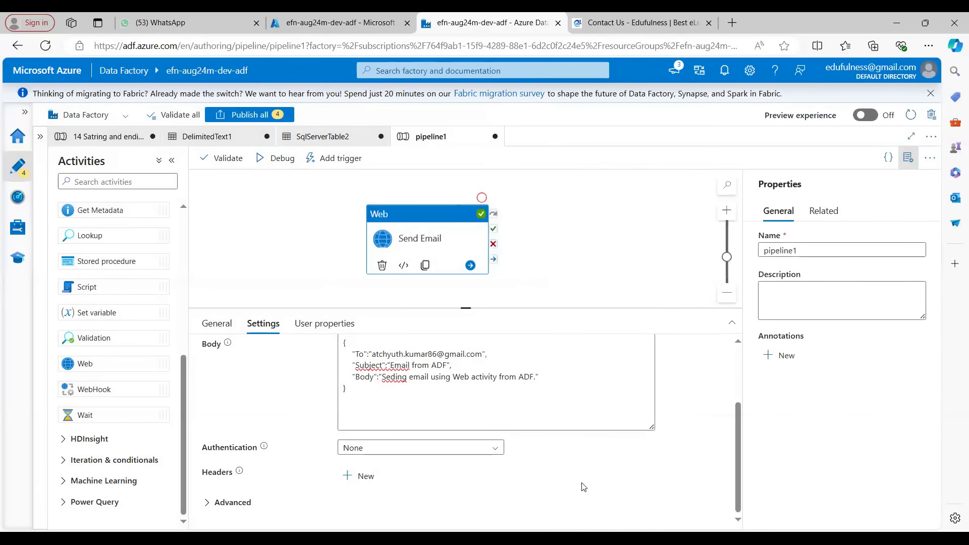